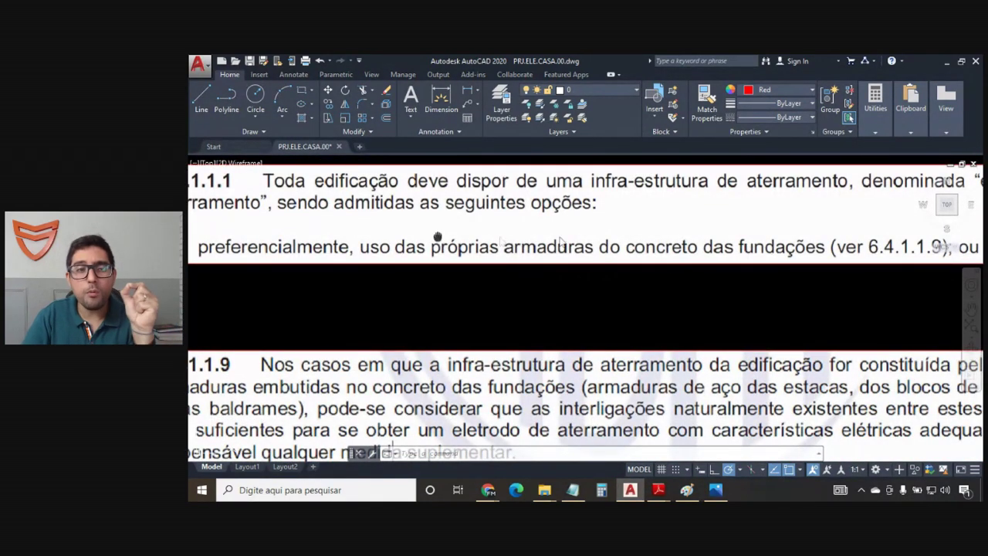
Step: Read clause 6.4.1.1.1, option a), on using the foundation concrete's own reinforcement as the building's grounding electrode
{"action": "middle_click_drag", "start_coordinate": [437, 238], "coordinate": [576, 240]}
{"action": "scroll", "coordinate": [354, 231], "scroll_direction": "down", "scroll_amount": 2}
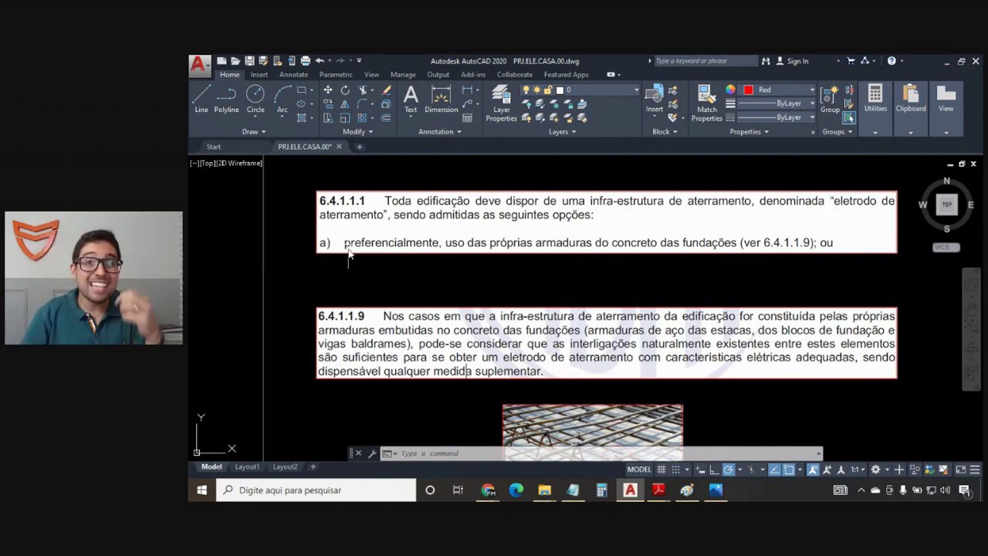
{"action": "scroll", "coordinate": [372, 244], "scroll_direction": "up", "scroll_amount": 6}
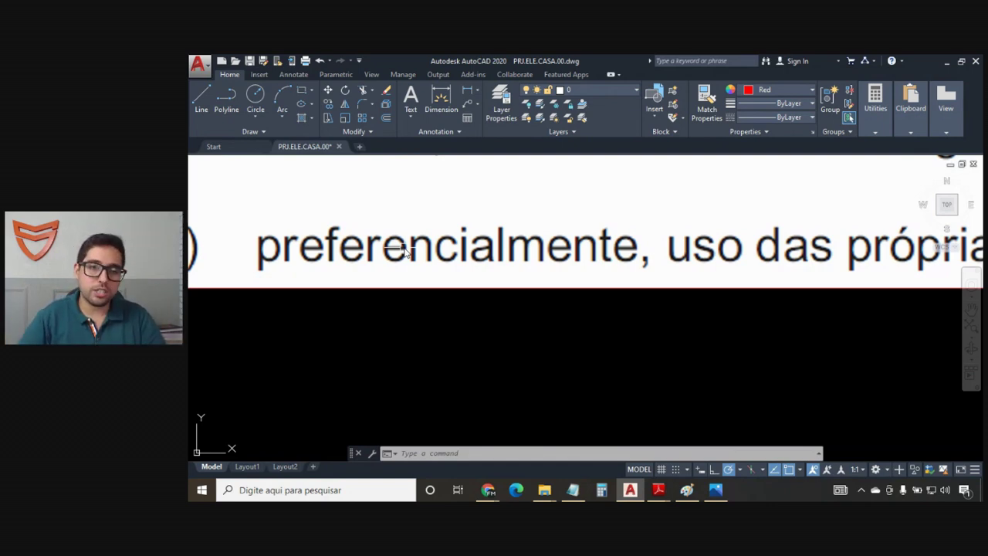
{"action": "scroll", "coordinate": [419, 276], "scroll_direction": "down", "scroll_amount": 5}
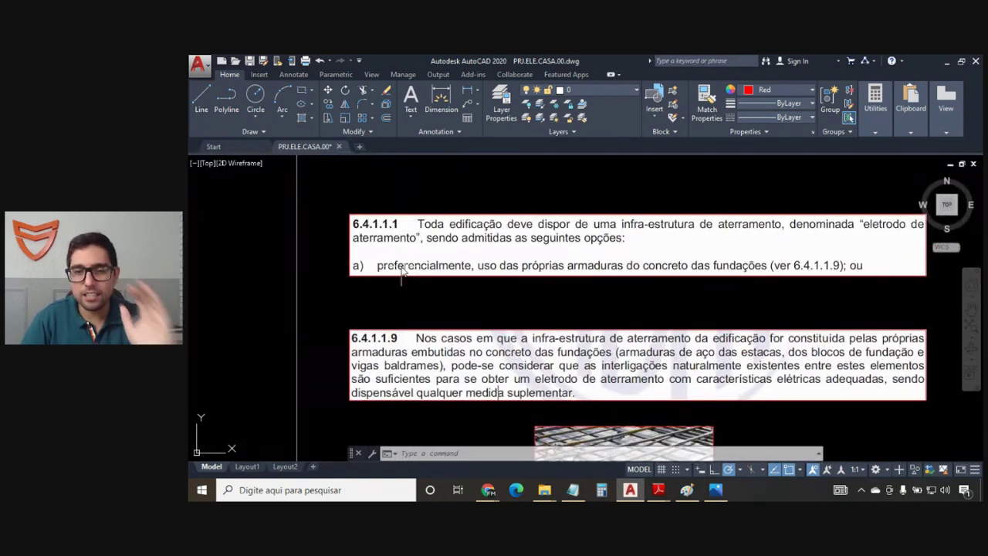
{"action": "scroll", "coordinate": [592, 284], "scroll_direction": "up", "scroll_amount": 6}
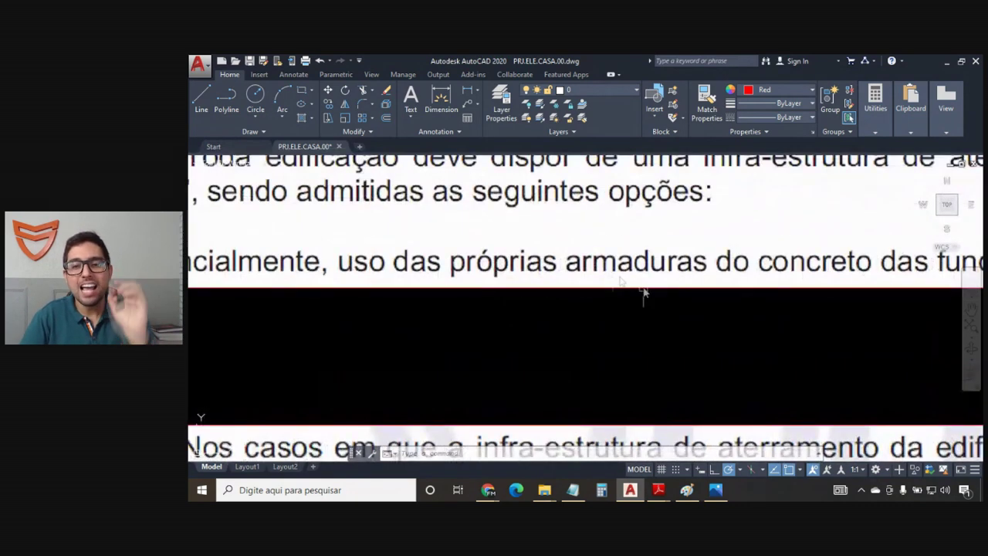
{"action": "scroll", "coordinate": [580, 300], "scroll_direction": "down", "scroll_amount": 4}
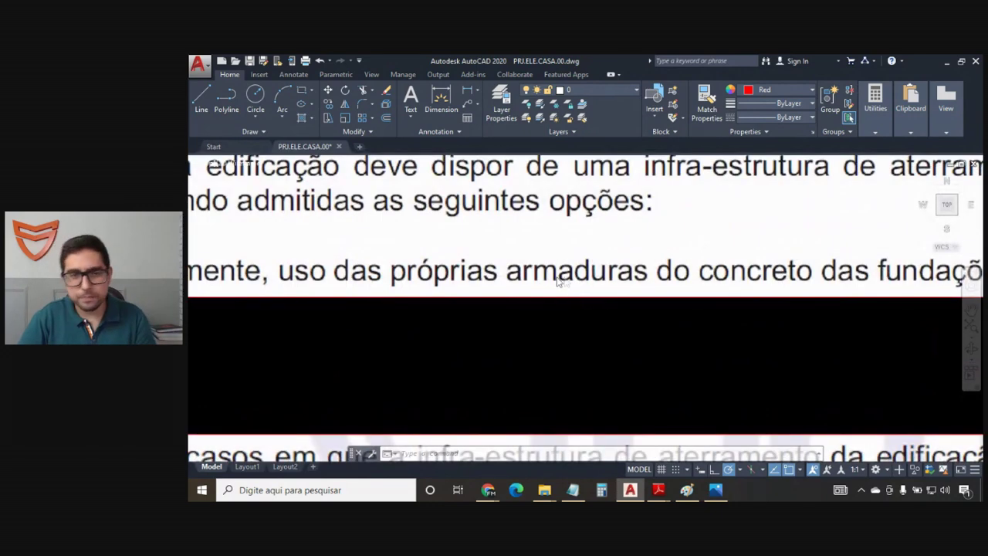
{"action": "scroll", "coordinate": [540, 280], "scroll_direction": "down", "scroll_amount": 1}
{"action": "scroll", "coordinate": [500, 270], "scroll_direction": "down", "scroll_amount": 2}
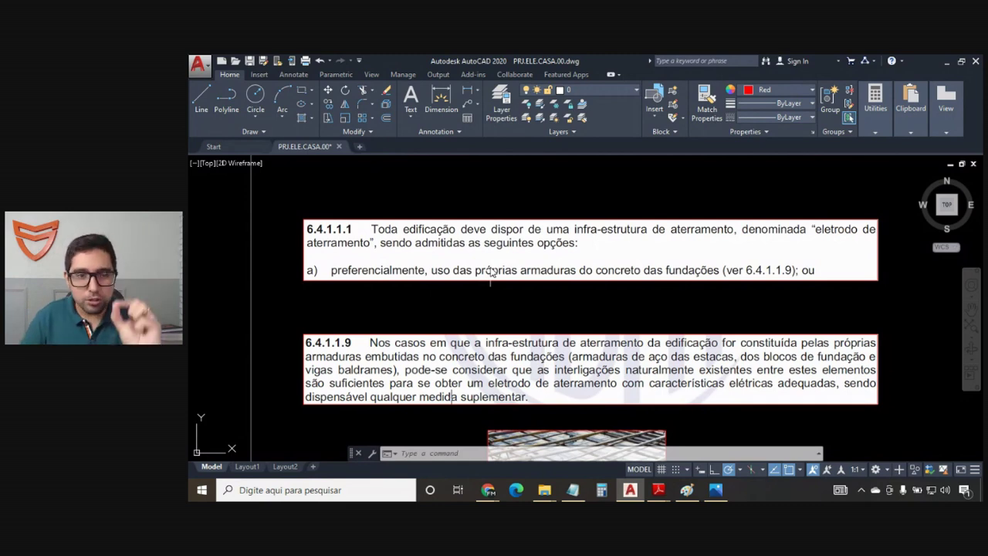
Step: Read the opening of clause 6.4.1.1.9 on reinforcement embedded in foundation concrete, covering piles, foundation blocks and grade beams
{"action": "middle_click_drag", "start_coordinate": [483, 344], "coordinate": [459, 205]}
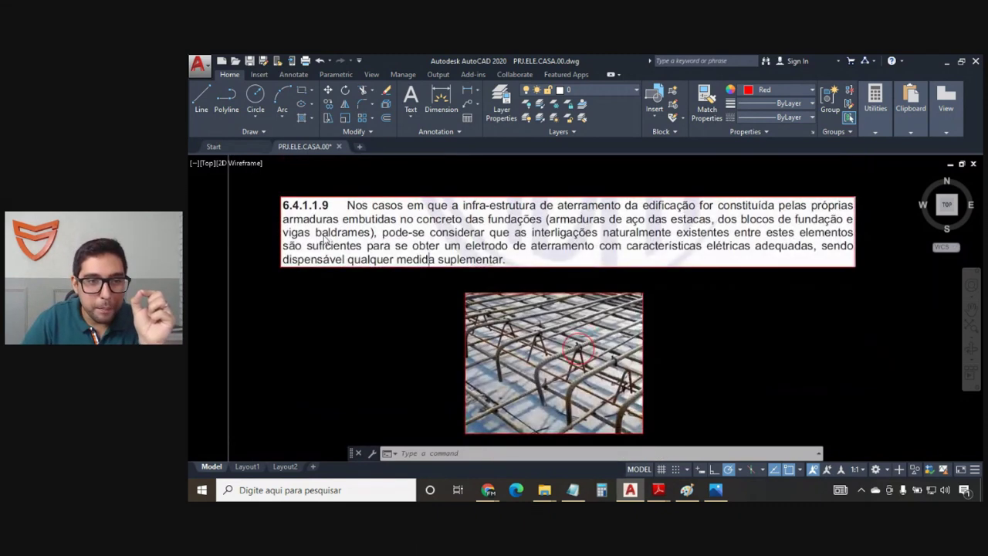
{"action": "scroll", "coordinate": [309, 224], "scroll_direction": "up", "scroll_amount": 2}
{"action": "scroll", "coordinate": [448, 277], "scroll_direction": "down", "scroll_amount": 2}
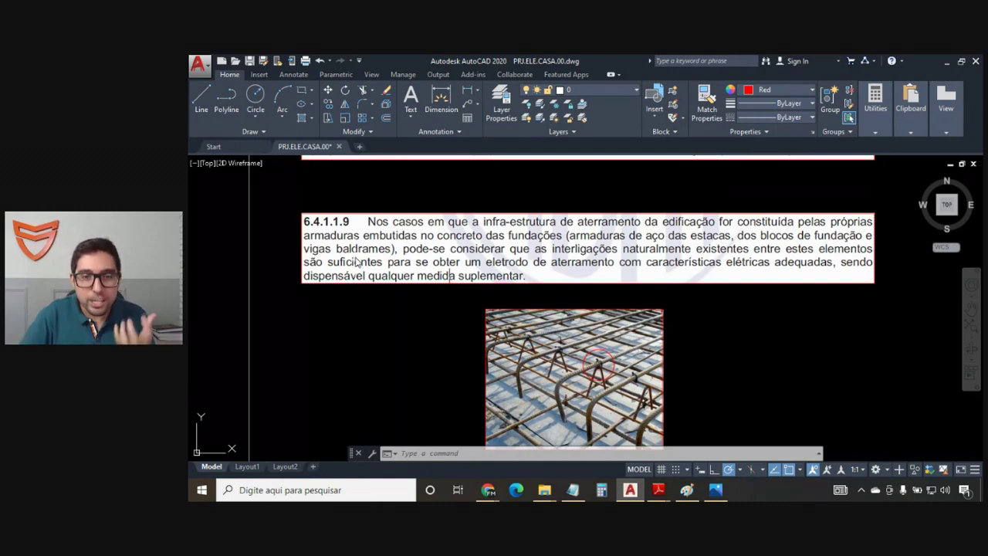
{"action": "scroll", "coordinate": [415, 249], "scroll_direction": "up", "scroll_amount": 2}
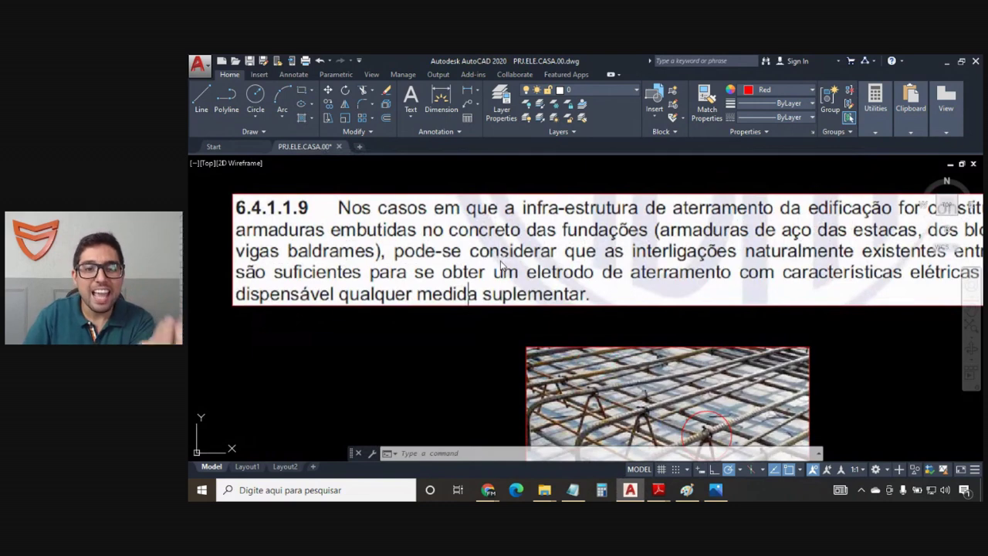
{"action": "scroll", "coordinate": [702, 287], "scroll_direction": "up", "scroll_amount": 5}
{"action": "scroll", "coordinate": [618, 284], "scroll_direction": "down", "scroll_amount": 5}
{"action": "scroll", "coordinate": [702, 291], "scroll_direction": "up", "scroll_amount": 5}
{"action": "scroll", "coordinate": [633, 287], "scroll_direction": "down", "scroll_amount": 5}
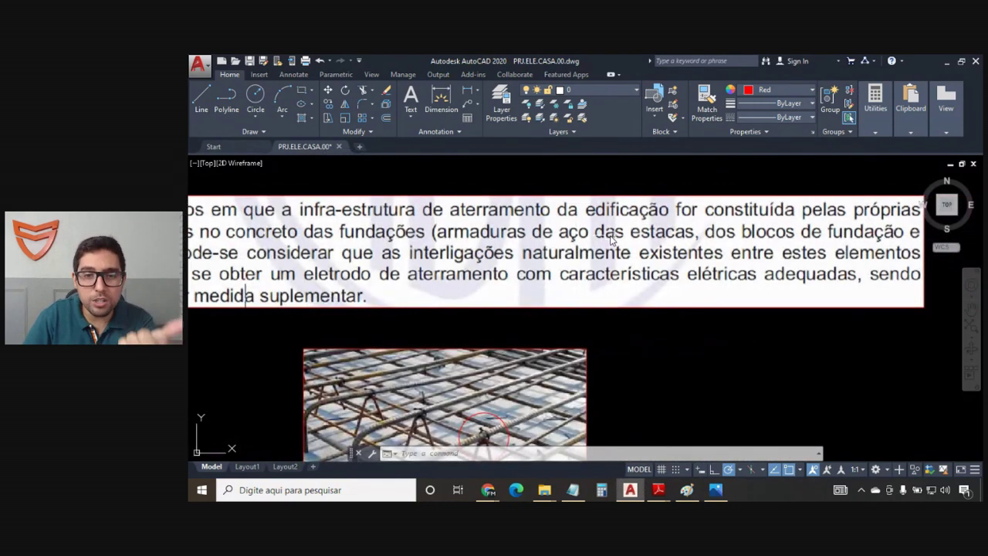
{"action": "scroll", "coordinate": [772, 247], "scroll_direction": "down", "scroll_amount": 2}
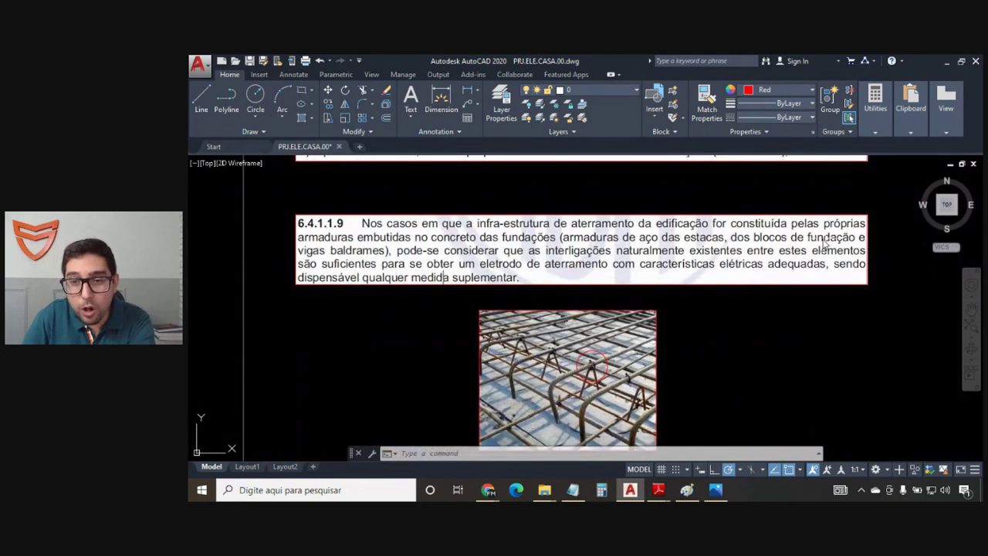
Step: Examine the rest of clause 6.4.1.1.9 on whether the natural interconnections between foundation elements suffice as a grounding electrode
{"action": "scroll", "coordinate": [352, 238], "scroll_direction": "up", "scroll_amount": 2}
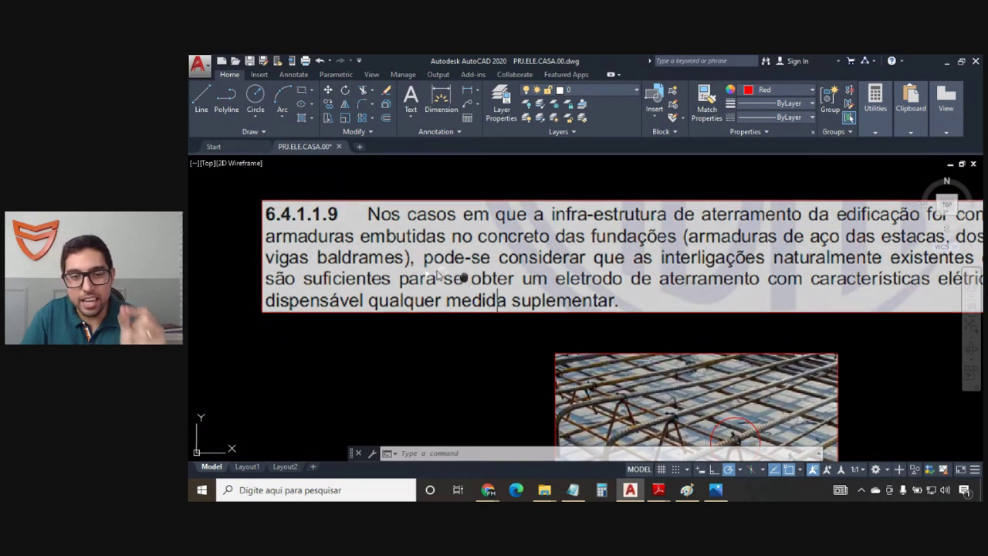
{"action": "scroll", "coordinate": [467, 281], "scroll_direction": "down", "scroll_amount": 2}
{"action": "scroll", "coordinate": [515, 275], "scroll_direction": "up", "scroll_amount": 2}
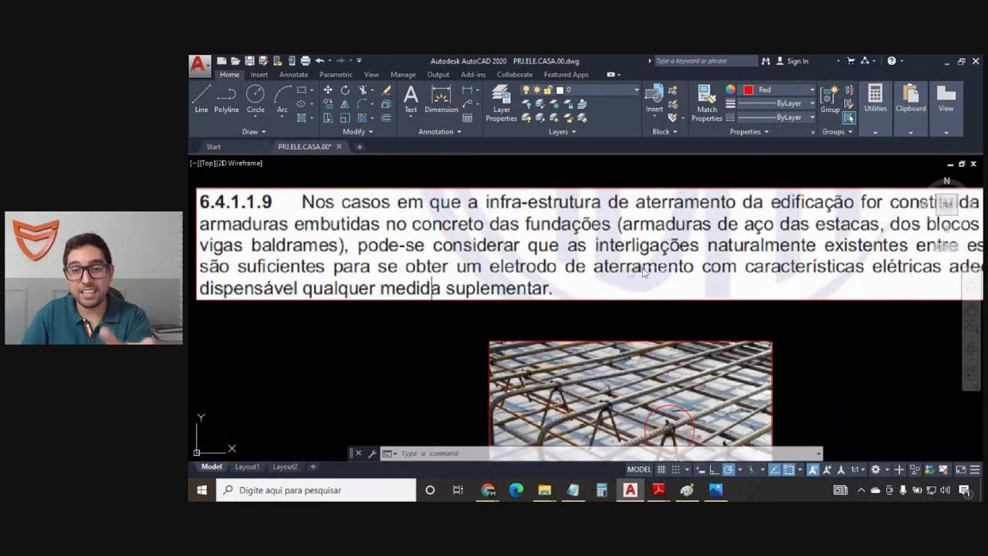
{"action": "scroll", "coordinate": [670, 271], "scroll_direction": "down", "scroll_amount": 2}
{"action": "scroll", "coordinate": [729, 250], "scroll_direction": "up", "scroll_amount": 2}
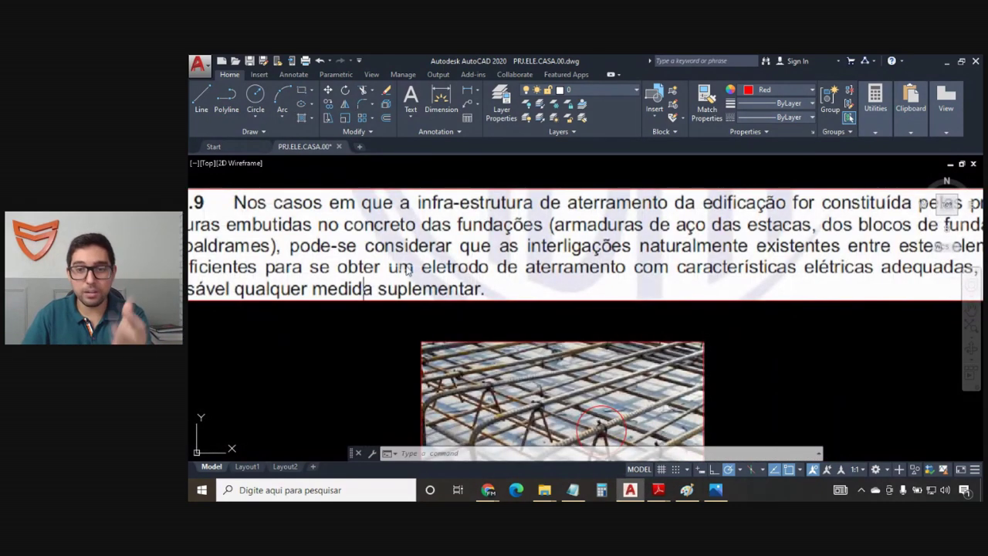
{"action": "scroll", "coordinate": [406, 267], "scroll_direction": "down", "scroll_amount": 2}
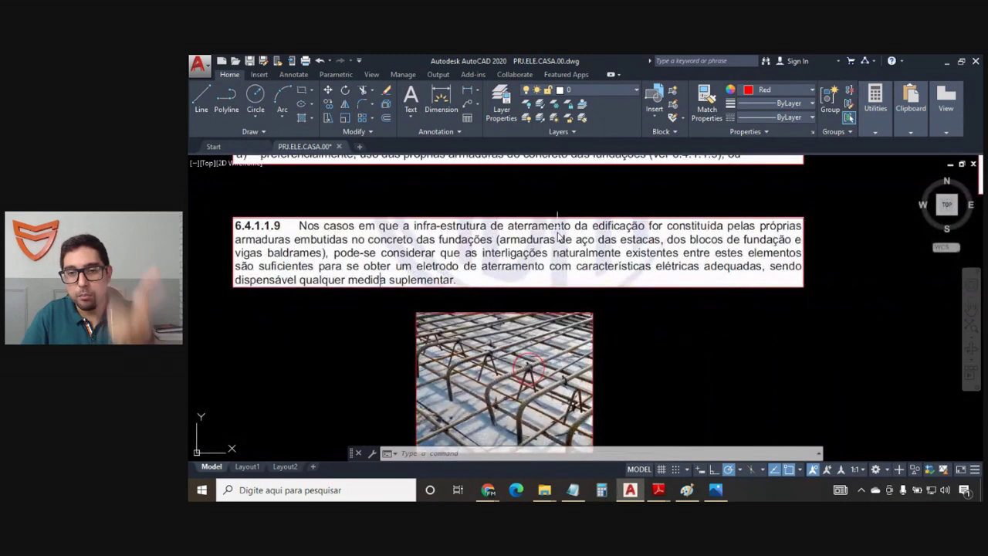
{"action": "scroll", "coordinate": [335, 267], "scroll_direction": "up", "scroll_amount": 2}
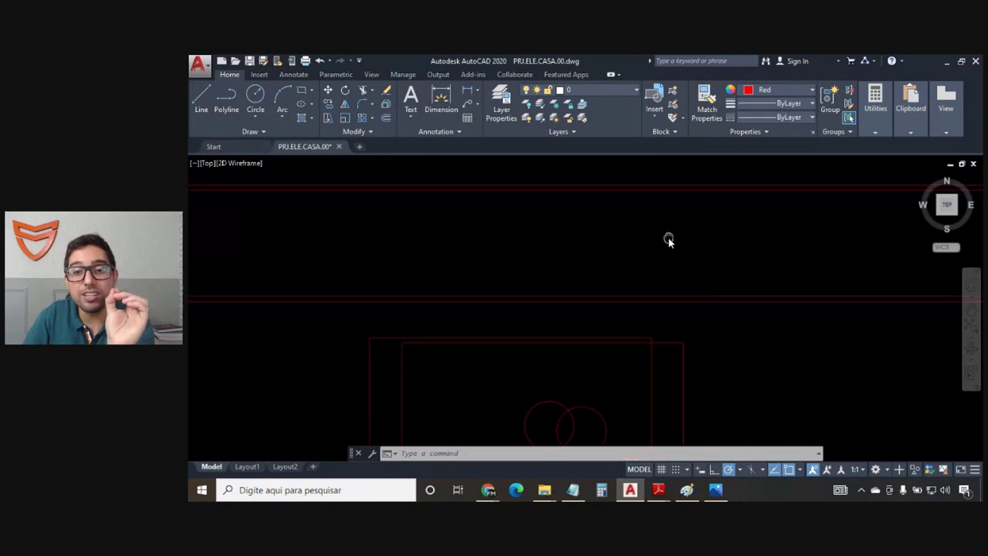
{"action": "middle_click_drag", "start_coordinate": [753, 251], "coordinate": [666, 240]}
{"action": "middle_click_drag", "start_coordinate": [765, 267], "coordinate": [687, 261]}
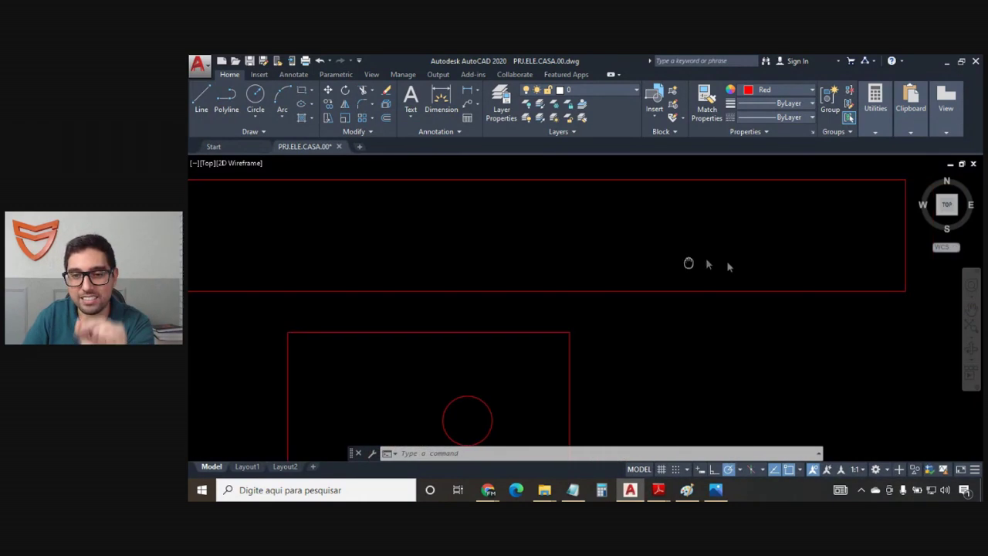
{"action": "mouse_move", "coordinate": [468, 267]}
{"action": "middle_mouse_down"}
{"action": "mouse_move", "coordinate": [671, 267]}
{"action": "mouse_move", "coordinate": [659, 277]}
{"action": "middle_mouse_up"}
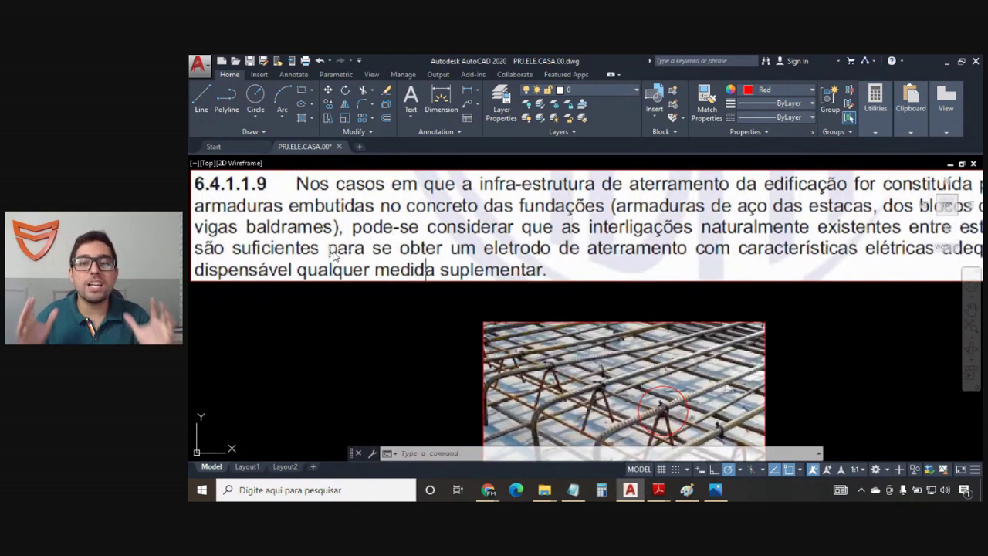
{"action": "middle_click_drag", "start_coordinate": [697, 256], "coordinate": [536, 265]}
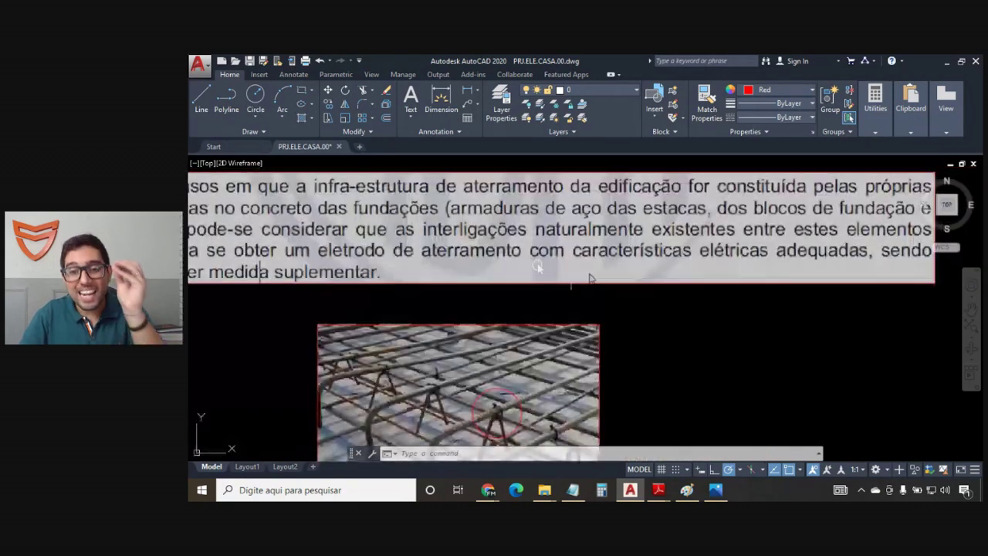
{"action": "middle_click_drag", "start_coordinate": [549, 271], "coordinate": [689, 273]}
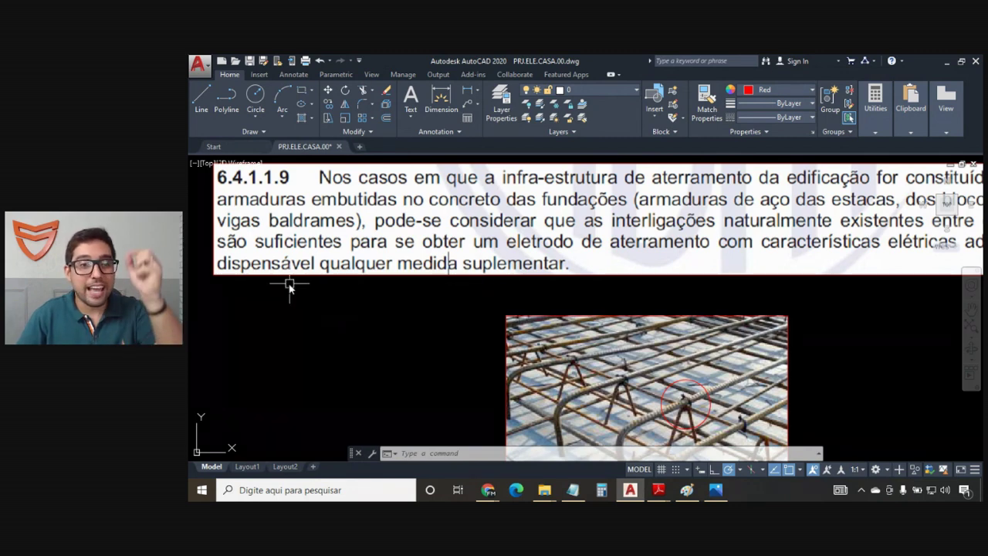
Step: Examine the red-circled tied joint between steel bars in the foundation reinforcement photo below clause 6.4.1.1.9
{"action": "middle_click_drag", "start_coordinate": [504, 300], "coordinate": [378, 194]}
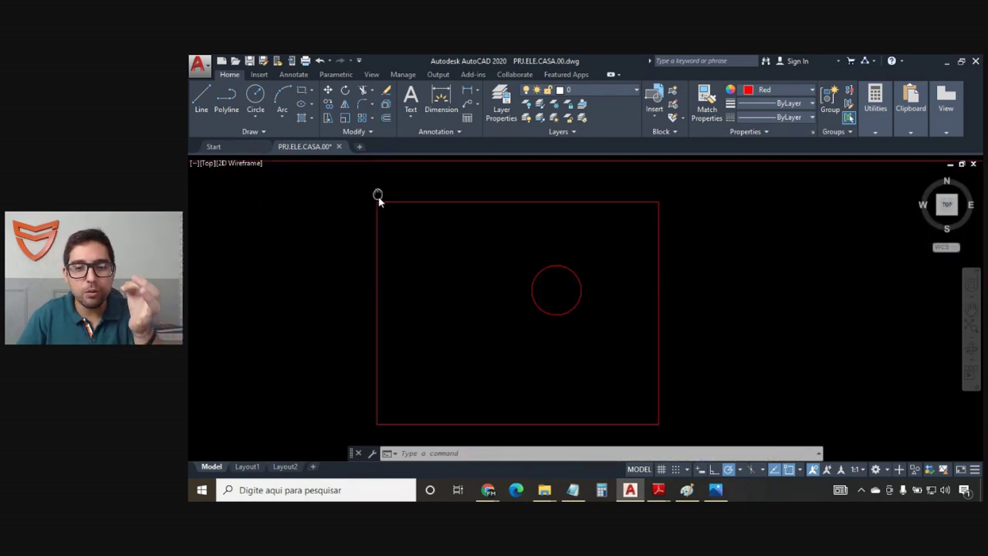
{"action": "scroll", "coordinate": [553, 328], "scroll_direction": "up", "scroll_amount": 2}
{"action": "scroll", "coordinate": [555, 309], "scroll_direction": "up", "scroll_amount": 2}
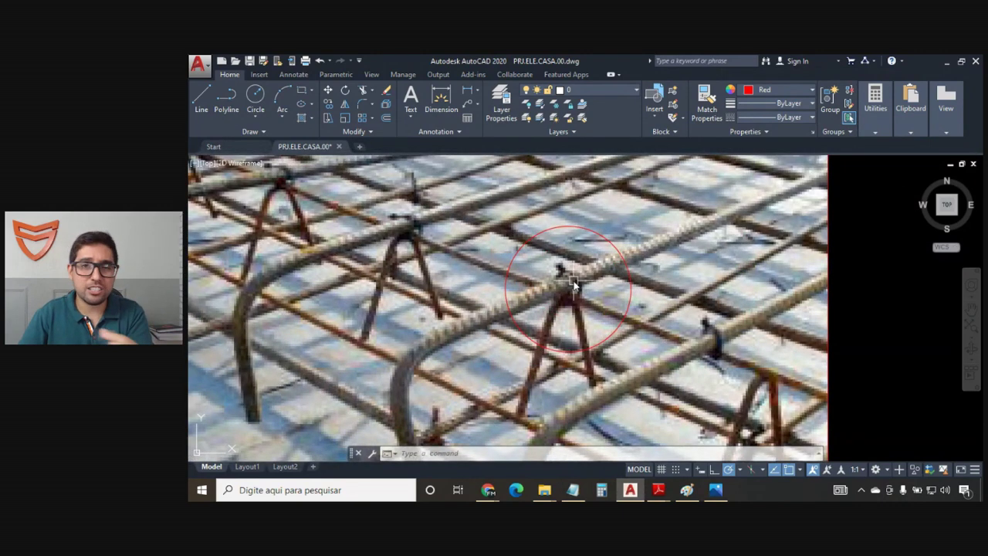
{"action": "scroll", "coordinate": [544, 282], "scroll_direction": "down", "scroll_amount": 4}
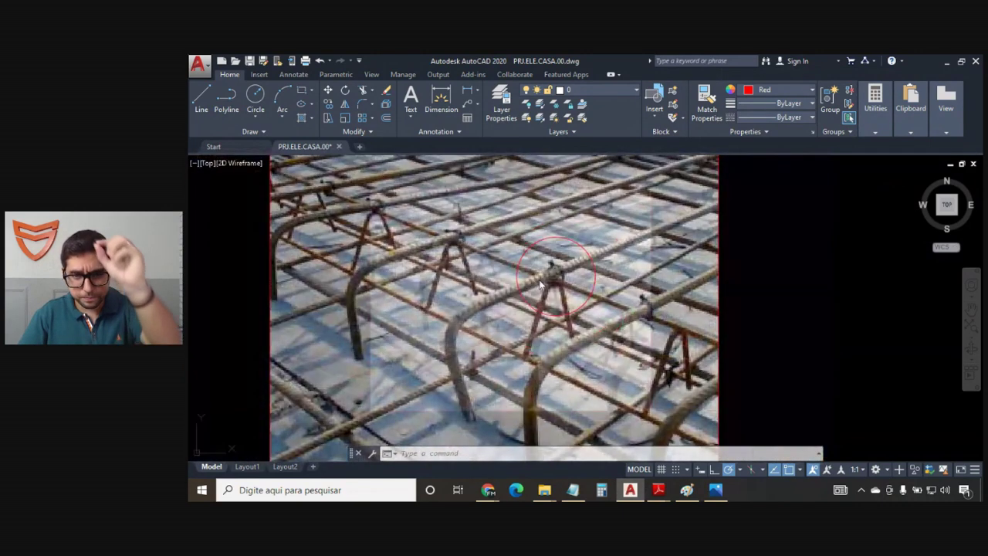
{"action": "scroll", "coordinate": [542, 281], "scroll_direction": "up", "scroll_amount": 4}
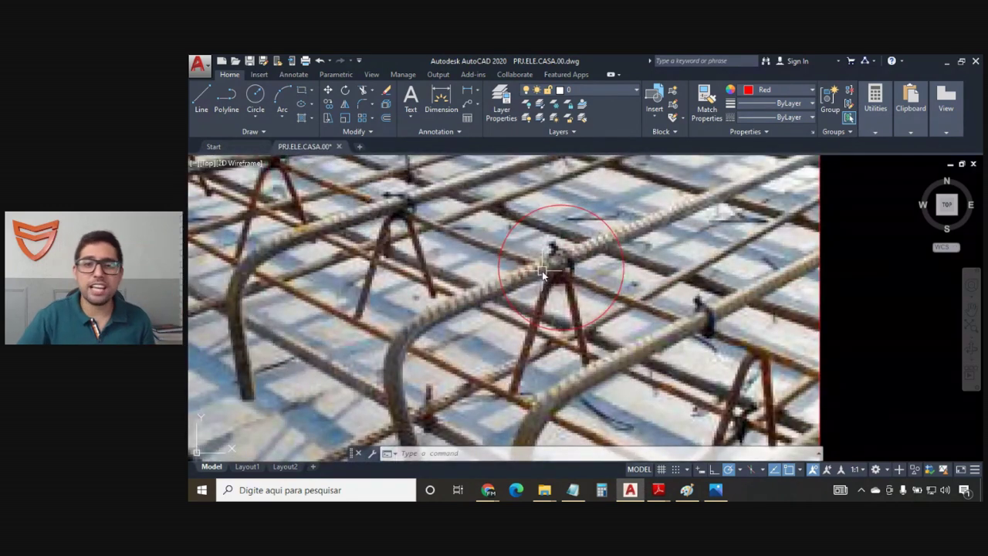
{"action": "scroll", "coordinate": [552, 280], "scroll_direction": "down", "scroll_amount": 3}
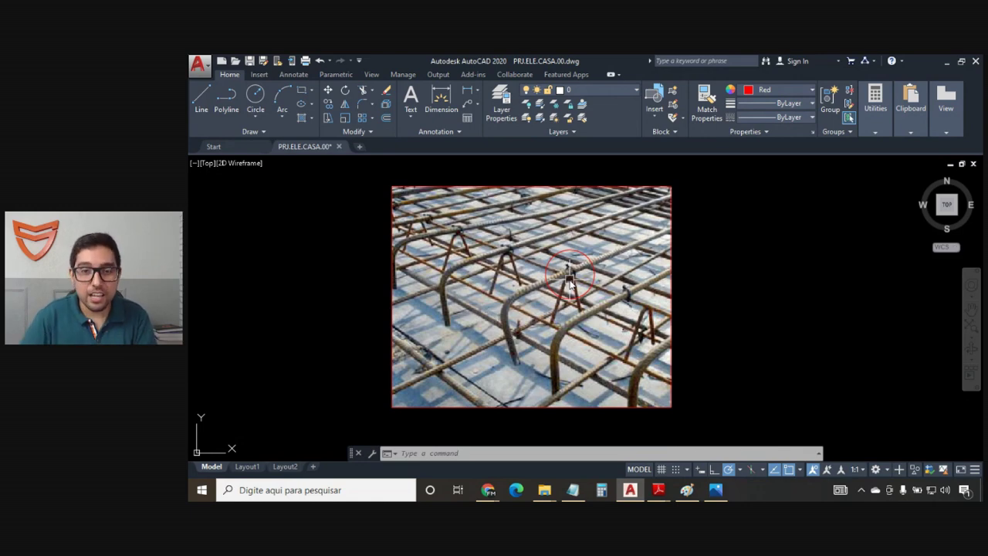
{"action": "scroll", "coordinate": [414, 259], "scroll_direction": "up", "scroll_amount": 2}
{"action": "scroll", "coordinate": [626, 304], "scroll_direction": "down", "scroll_amount": 1}
{"action": "scroll", "coordinate": [749, 306], "scroll_direction": "up", "scroll_amount": 1}
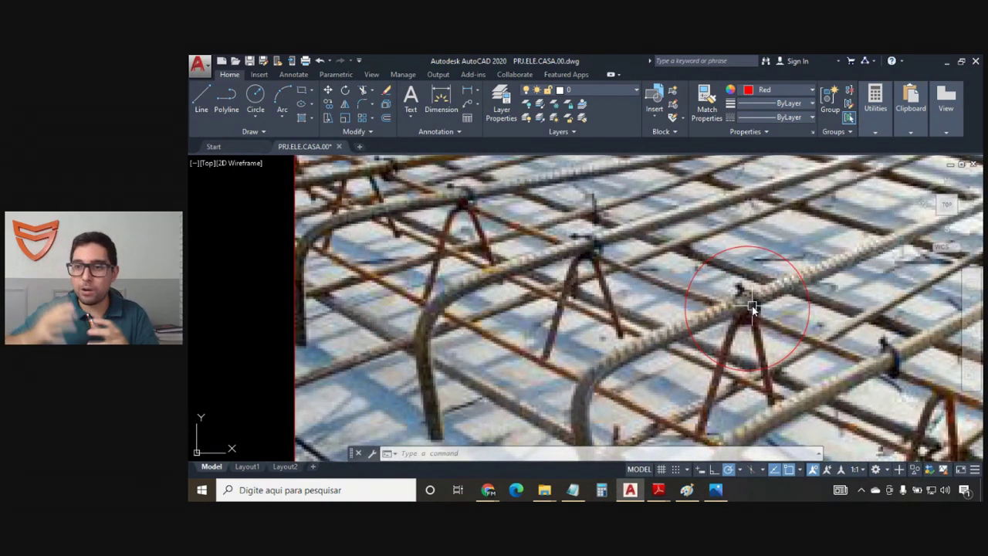
{"action": "scroll", "coordinate": [517, 323], "scroll_direction": "down", "scroll_amount": 2}
{"action": "scroll", "coordinate": [597, 280], "scroll_direction": "down", "scroll_amount": 2}
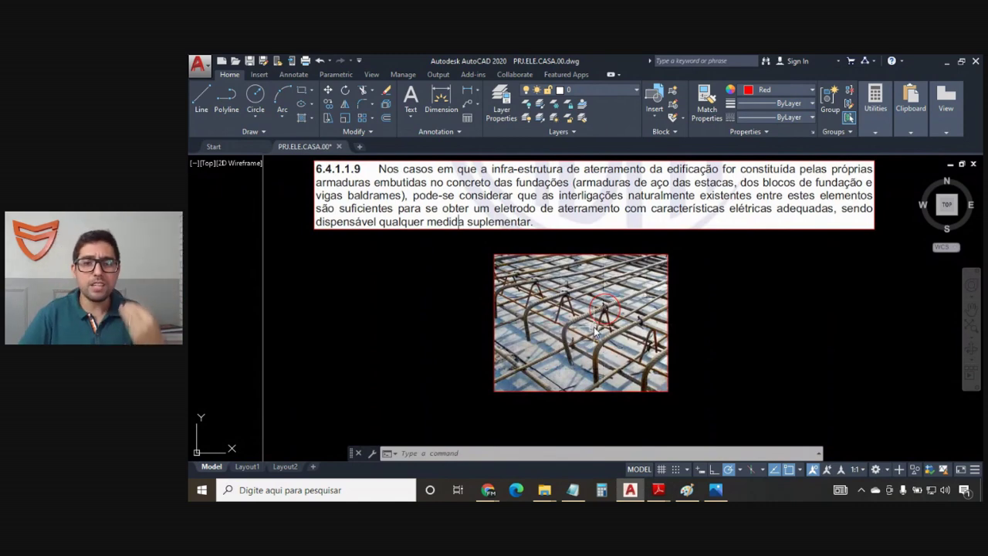
Step: Review the end of clause 6.4.1.1.9, the rebar photo and the PROJETO ESTRUTURAL label within the overall drawing
{"action": "scroll", "coordinate": [616, 195], "scroll_direction": "up", "scroll_amount": 2}
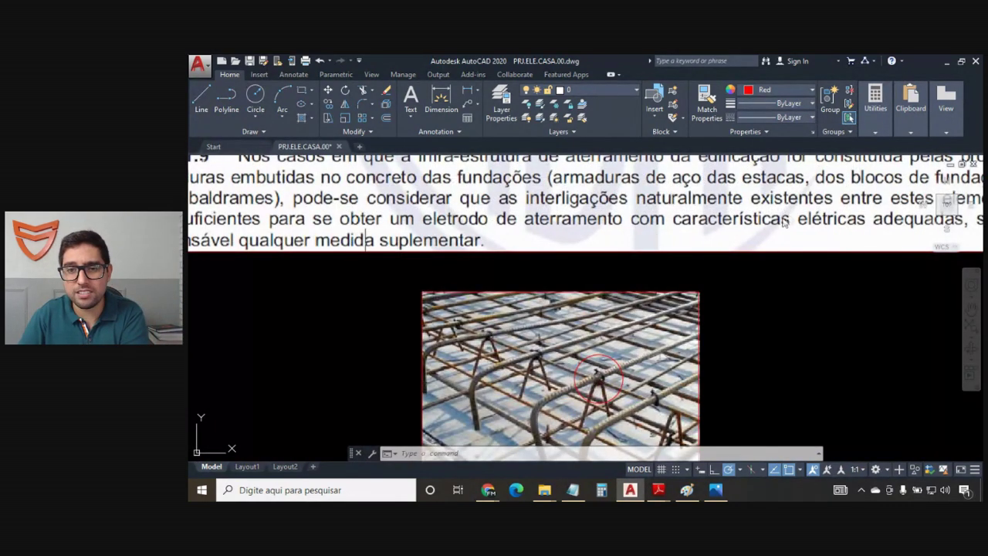
{"action": "middle_click_drag", "start_coordinate": [789, 219], "coordinate": [575, 305]}
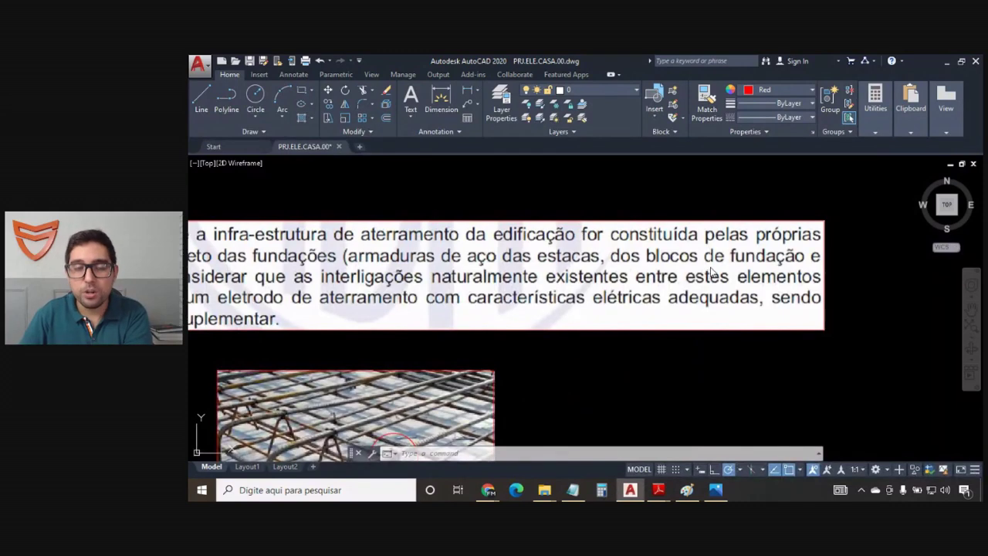
{"action": "scroll", "coordinate": [660, 194], "scroll_direction": "down", "scroll_amount": 2}
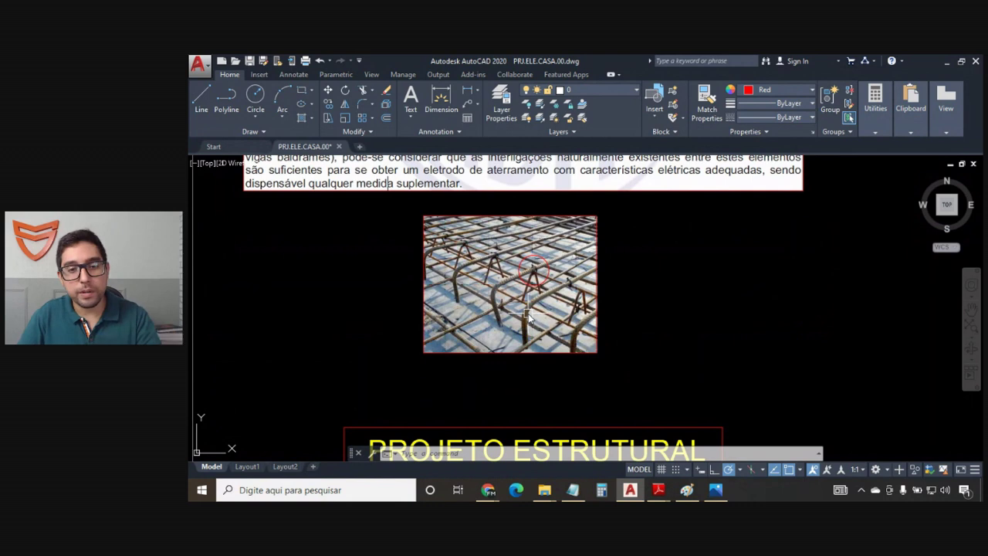
{"action": "middle_click_drag", "start_coordinate": [538, 379], "coordinate": [546, 315]}
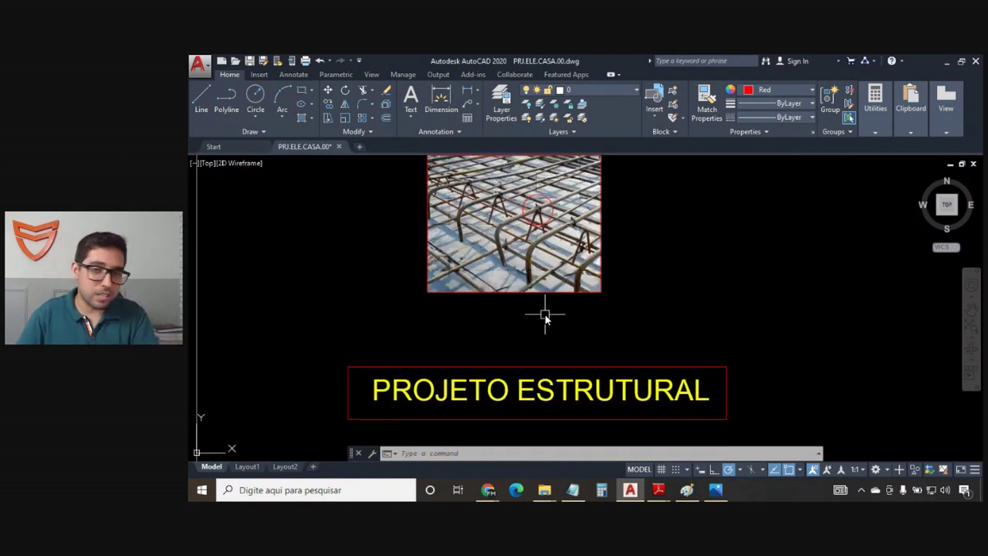
{"action": "middle_click_drag", "start_coordinate": [548, 353], "coordinate": [527, 254]}
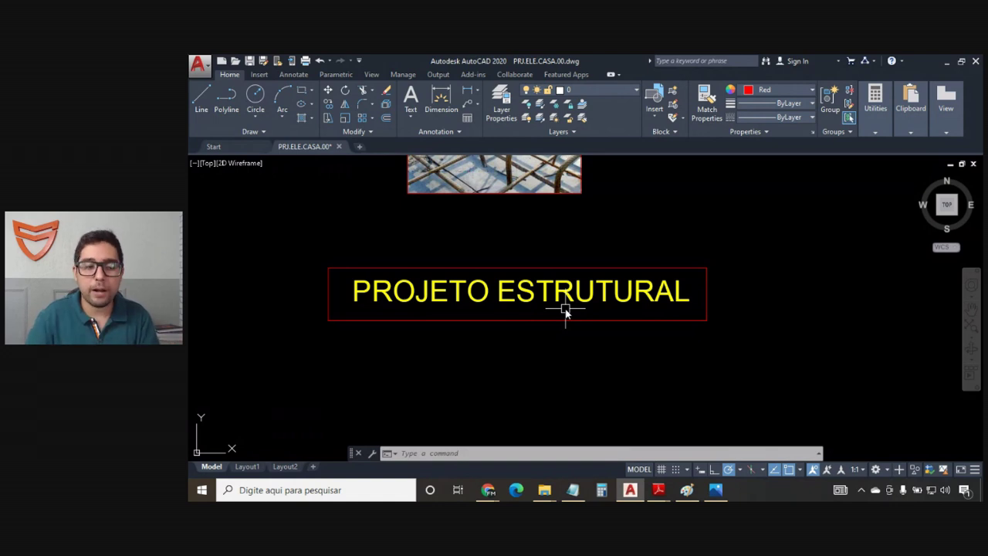
{"action": "mouse_move", "coordinate": [446, 206]}
{"action": "middle_mouse_down"}
{"action": "mouse_move", "coordinate": [472, 269]}
{"action": "mouse_move", "coordinate": [506, 423]}
{"action": "middle_mouse_up"}
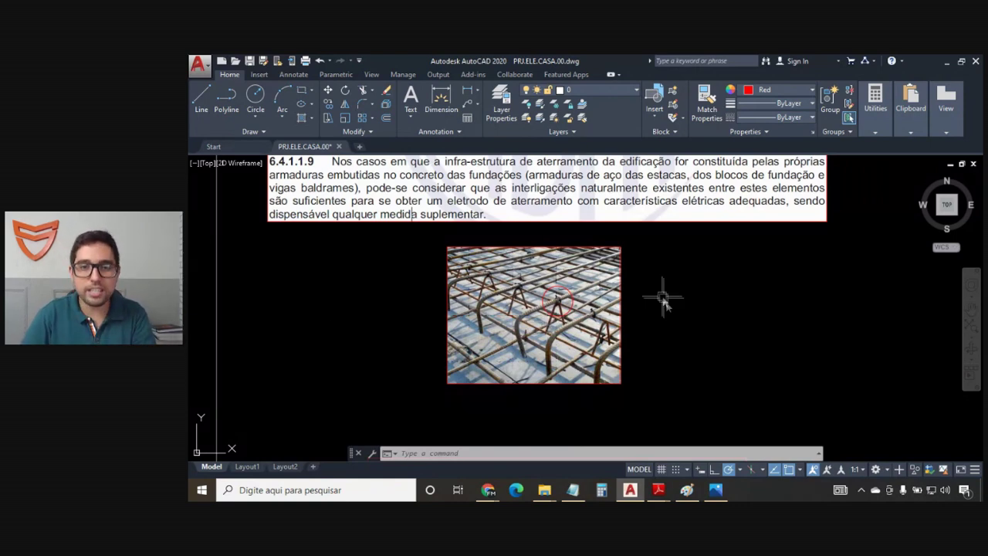
{"action": "middle_click_drag", "start_coordinate": [662, 304], "coordinate": [667, 329]}
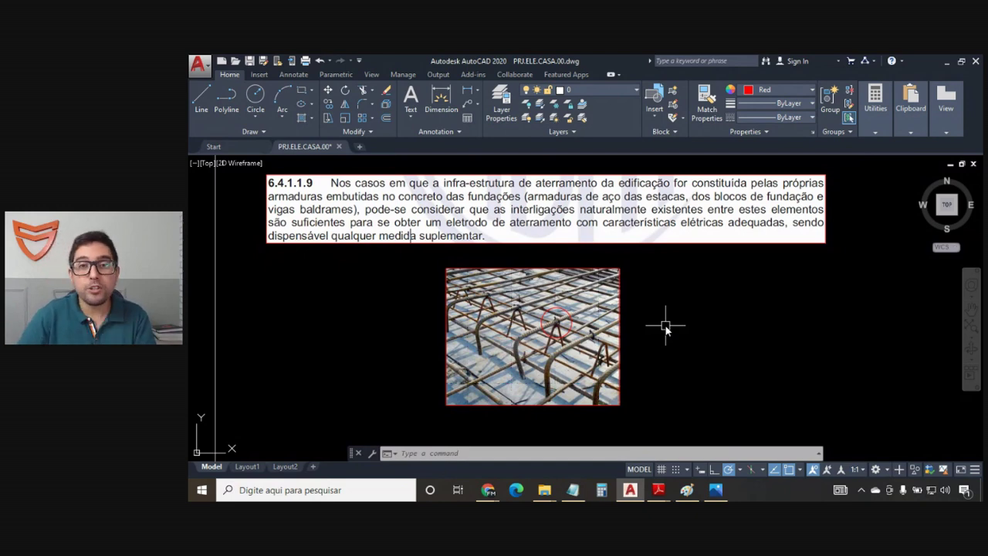
{"action": "scroll", "coordinate": [510, 312], "scroll_direction": "down", "scroll_amount": 5}
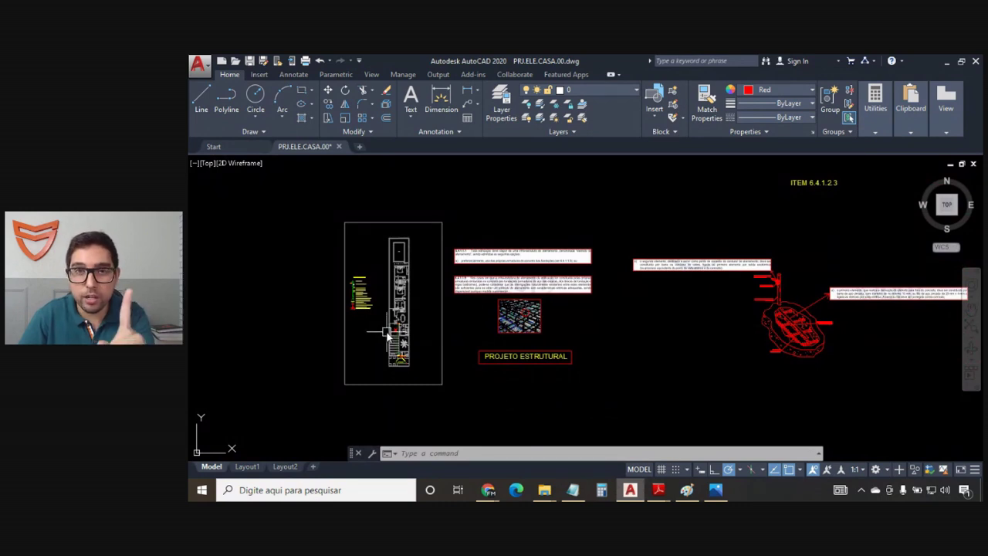
Step: Examine the ITEM 6.4.1.2.3 heading and the foundation grounding connection detail with its two callout notes
{"action": "middle_click_drag", "start_coordinate": [677, 368], "coordinate": [518, 371]}
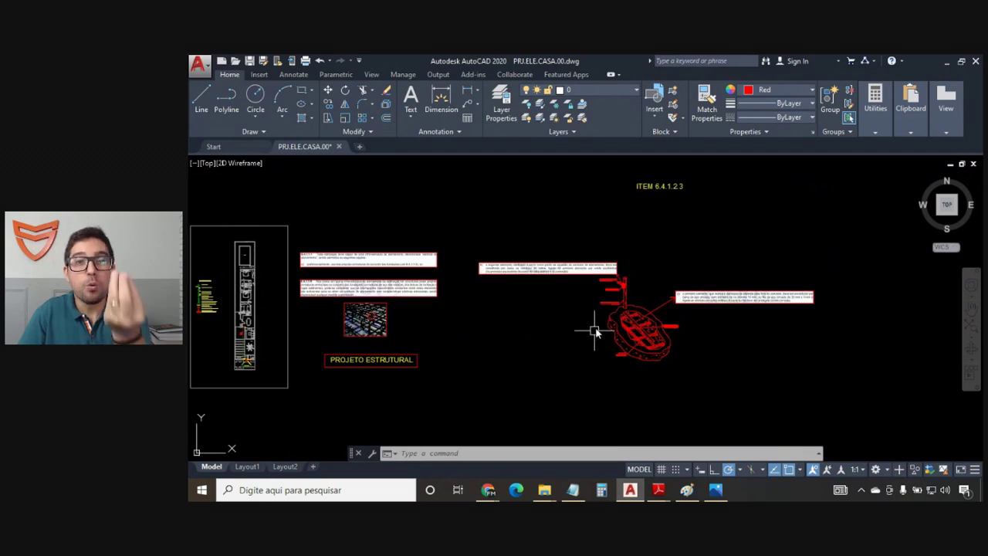
{"action": "scroll", "coordinate": [606, 309], "scroll_direction": "up", "scroll_amount": 3}
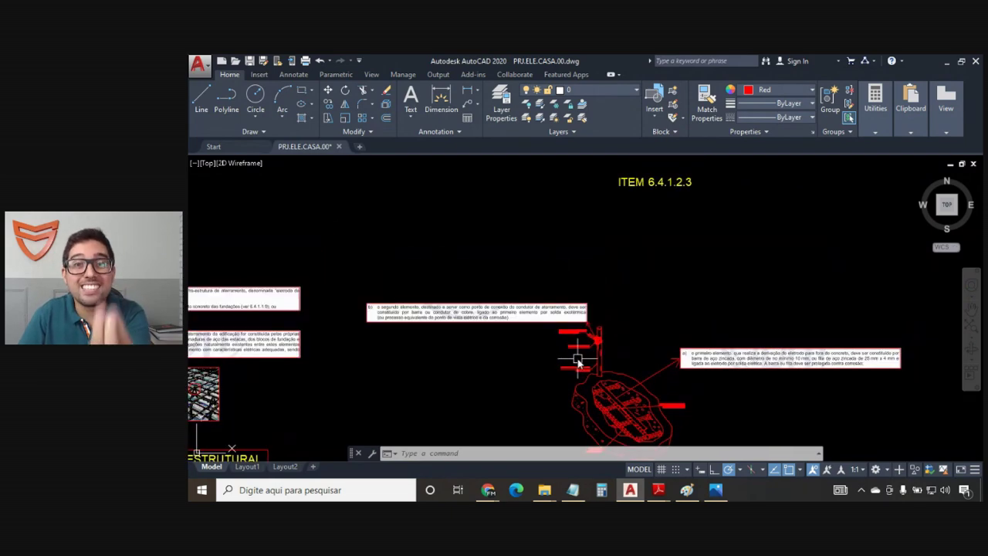
{"action": "scroll", "coordinate": [651, 194], "scroll_direction": "up", "scroll_amount": 5}
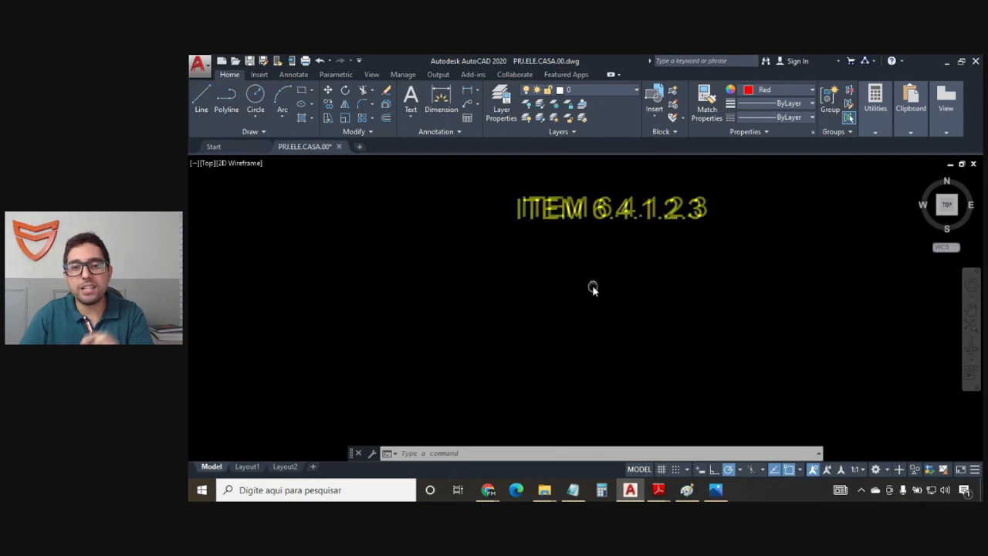
{"action": "scroll", "coordinate": [640, 210], "scroll_direction": "up", "scroll_amount": 2}
{"action": "scroll", "coordinate": [715, 220], "scroll_direction": "down", "scroll_amount": 4}
{"action": "scroll", "coordinate": [617, 285], "scroll_direction": "down", "scroll_amount": 2}
{"action": "middle_click_drag", "start_coordinate": [602, 309], "coordinate": [534, 171]}
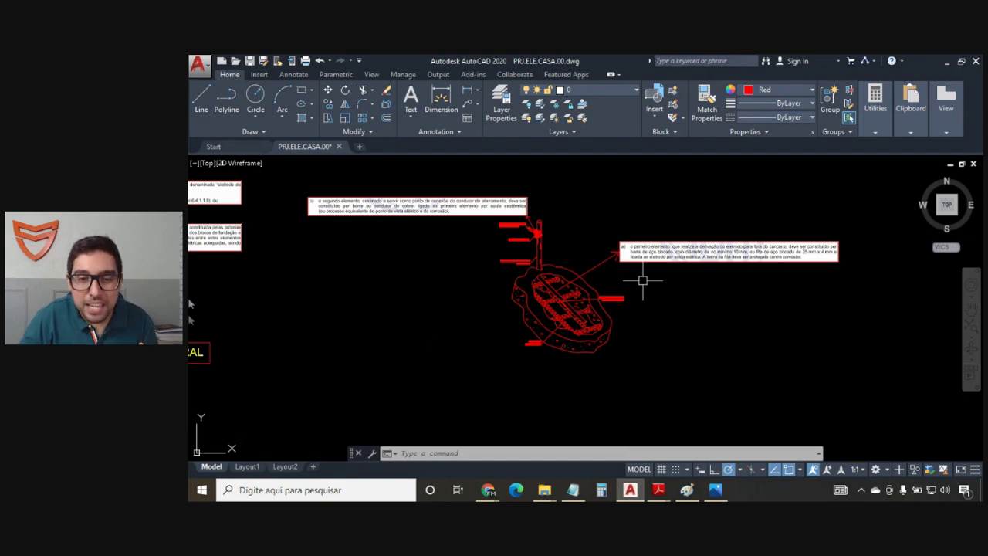
Step: Examine the electric weld between the added bar and the structural reinforcement in the grounding connection detail
{"action": "scroll", "coordinate": [585, 331], "scroll_direction": "up", "scroll_amount": 4}
{"action": "scroll", "coordinate": [662, 265], "scroll_direction": "up", "scroll_amount": 3}
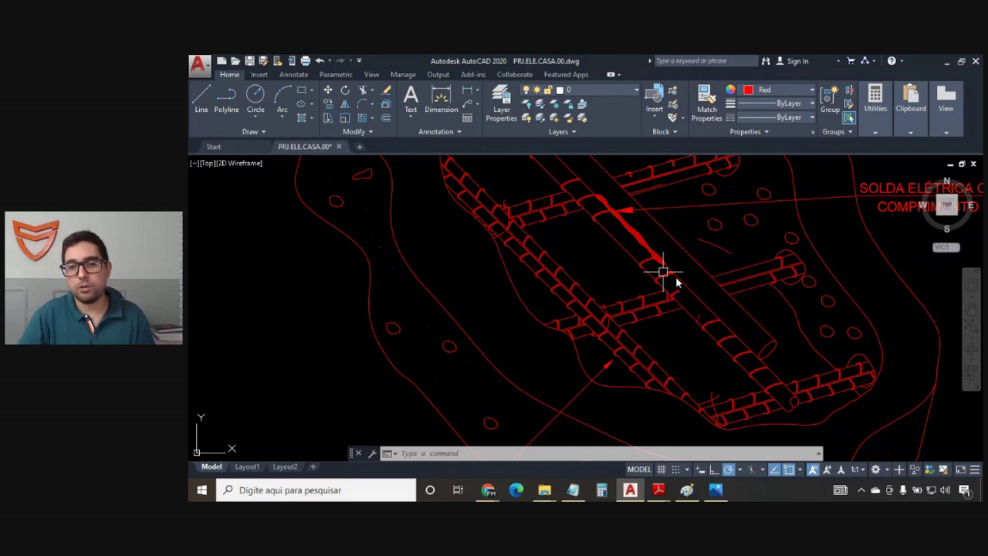
{"action": "scroll", "coordinate": [662, 271], "scroll_direction": "down", "scroll_amount": 8}
{"action": "middle_click_drag", "start_coordinate": [643, 322], "coordinate": [509, 386]}
{"action": "middle_click_drag", "start_coordinate": [584, 201], "coordinate": [590, 249]}
Step: Read note a) on the first element leading the electrode out of the concrete, comparing it with the reinforcement detail
{"action": "scroll", "coordinate": [573, 221], "scroll_direction": "up", "scroll_amount": 2}
{"action": "scroll", "coordinate": [587, 262], "scroll_direction": "down", "scroll_amount": 2}
{"action": "scroll", "coordinate": [602, 274], "scroll_direction": "up", "scroll_amount": 3}
{"action": "scroll", "coordinate": [796, 294], "scroll_direction": "up", "scroll_amount": 4}
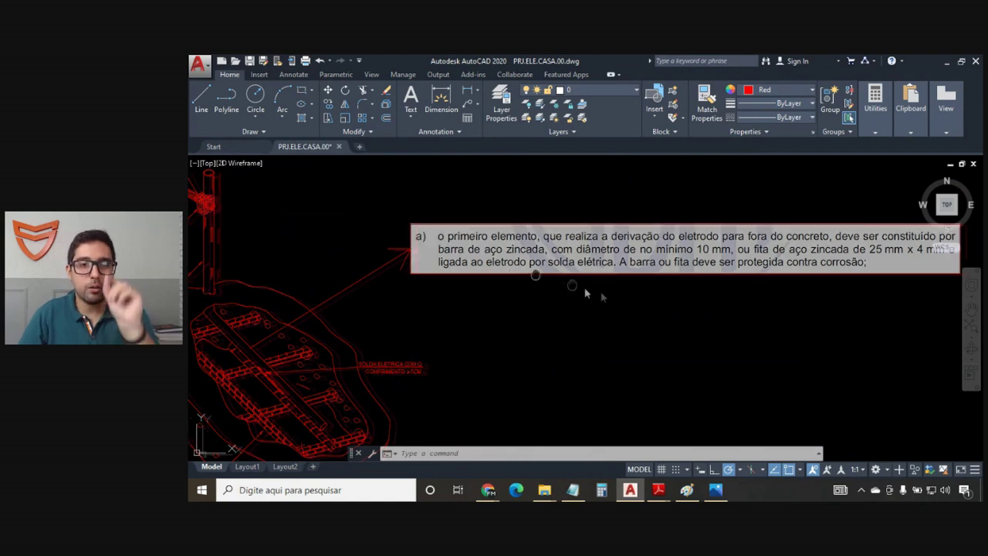
{"action": "scroll", "coordinate": [585, 291], "scroll_direction": "down", "scroll_amount": 3}
{"action": "scroll", "coordinate": [541, 297], "scroll_direction": "up", "scroll_amount": 3}
{"action": "mouse_move", "coordinate": [538, 296]}
{"action": "middle_mouse_down"}
{"action": "mouse_move", "coordinate": [559, 322]}
{"action": "mouse_move", "coordinate": [480, 192]}
{"action": "middle_mouse_up"}
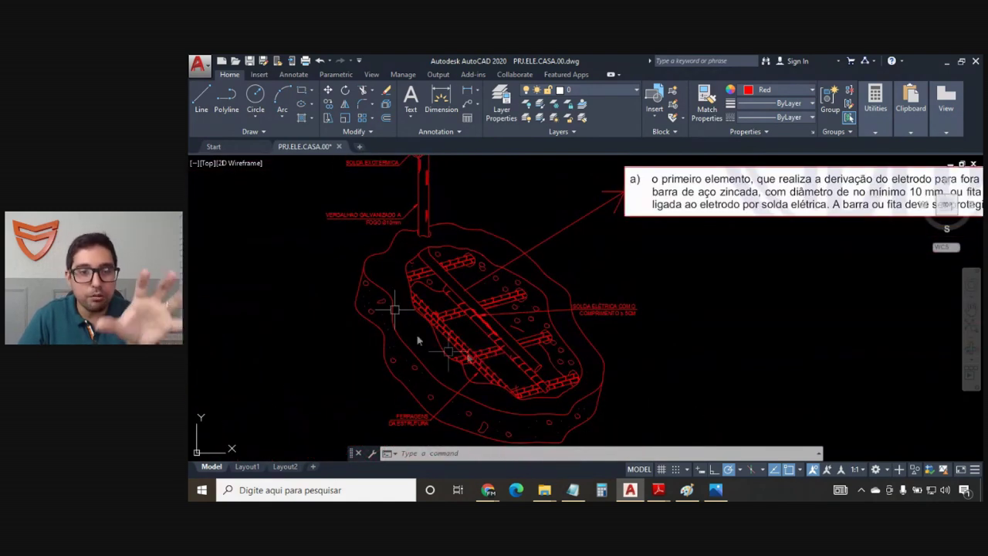
{"action": "middle_click_drag", "start_coordinate": [701, 287], "coordinate": [458, 310]}
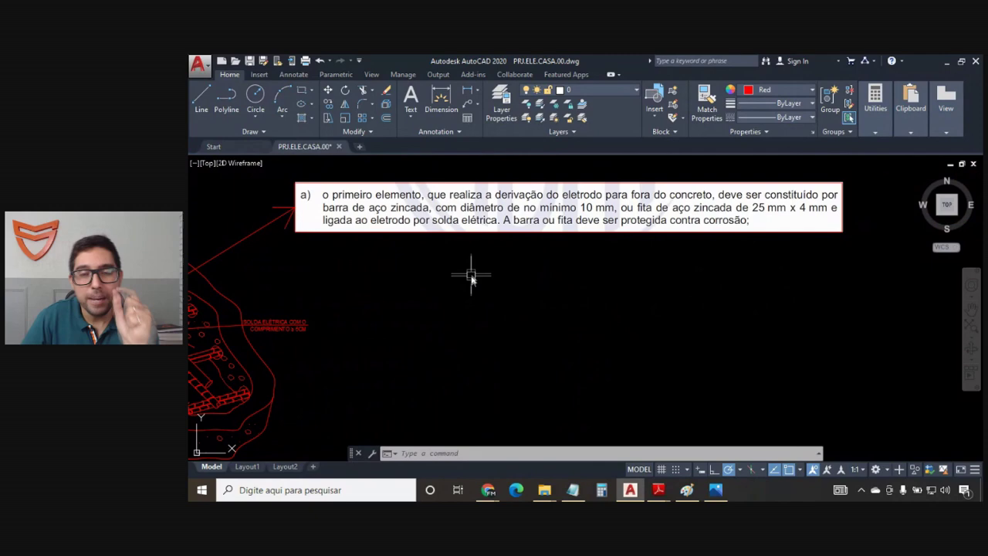
{"action": "scroll", "coordinate": [399, 202], "scroll_direction": "up", "scroll_amount": 2}
{"action": "scroll", "coordinate": [399, 205], "scroll_direction": "down", "scroll_amount": 2}
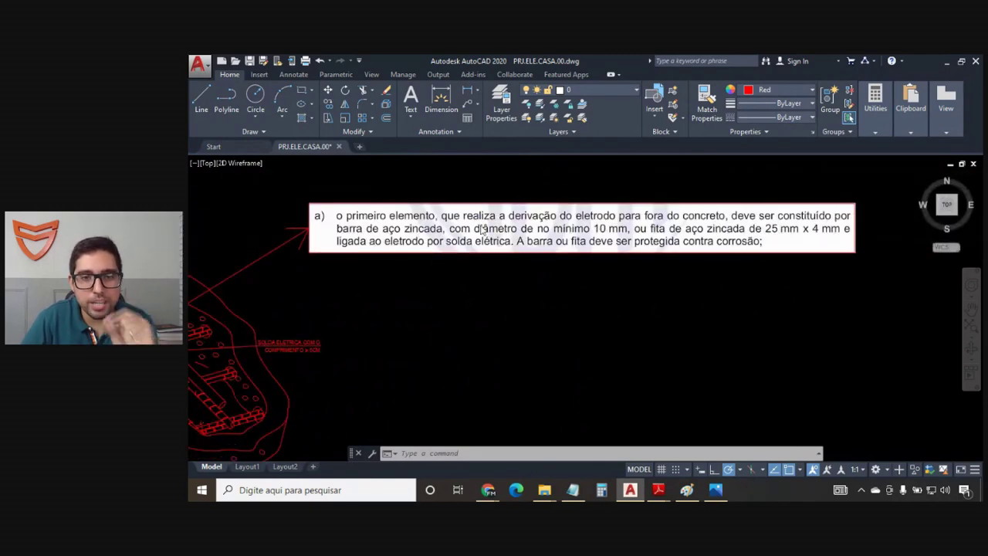
{"action": "scroll", "coordinate": [502, 224], "scroll_direction": "up", "scroll_amount": 2}
{"action": "scroll", "coordinate": [649, 225], "scroll_direction": "down", "scroll_amount": 2}
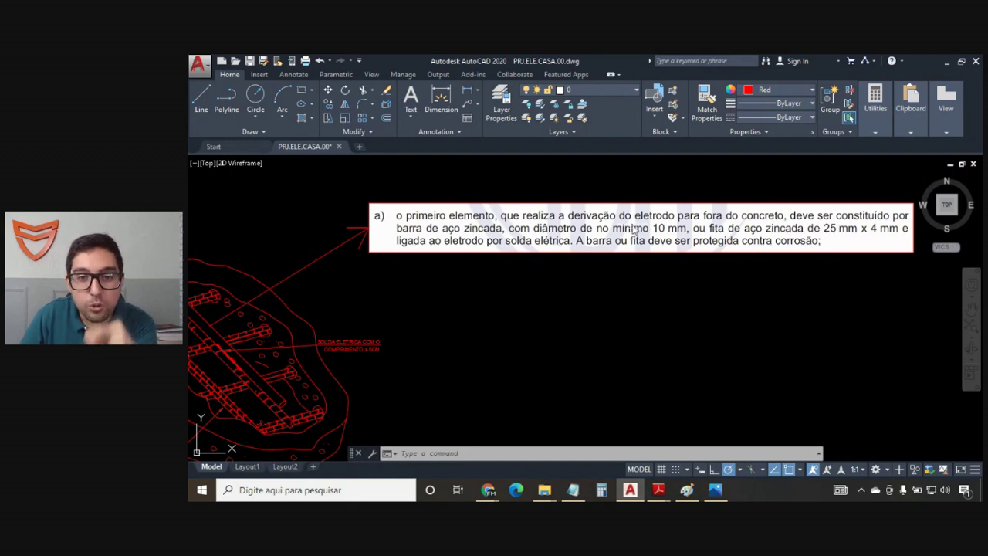
Step: Draw a rectangle around the minimum diameter "10 mm" in note a)
{"action": "scroll", "coordinate": [677, 235], "scroll_direction": "up", "scroll_amount": 5}
{"action": "scroll", "coordinate": [677, 236], "scroll_direction": "down", "scroll_amount": 3}
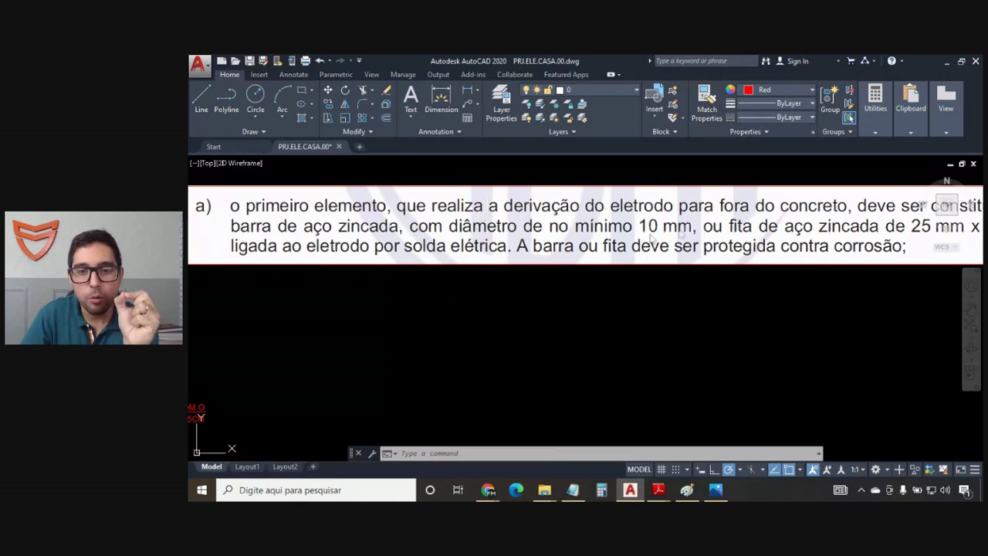
{"action": "type", "text": "rec"}
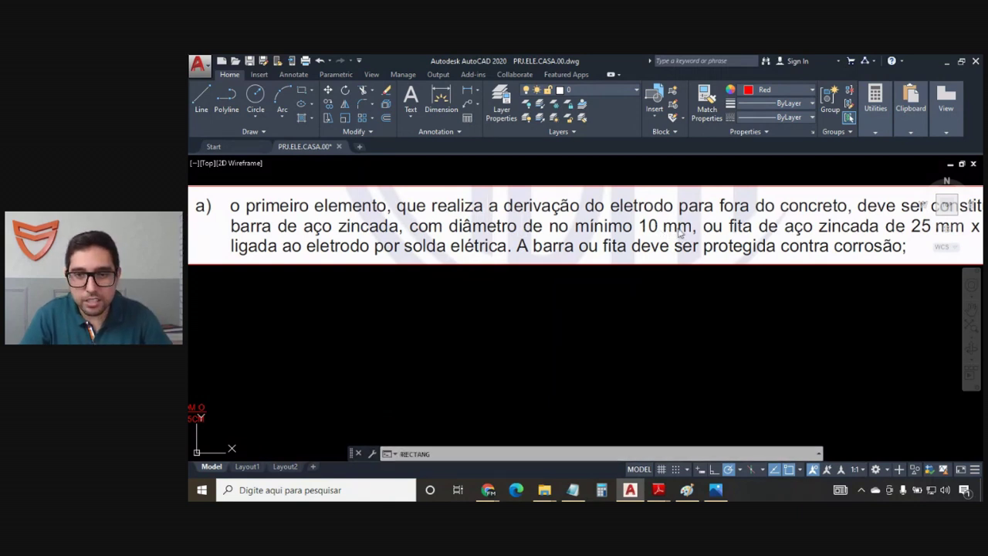
{"action": "key", "text": "Return"}
{"action": "left_click", "coordinate": [692, 238]}
{"action": "left_click", "coordinate": [638, 217]}
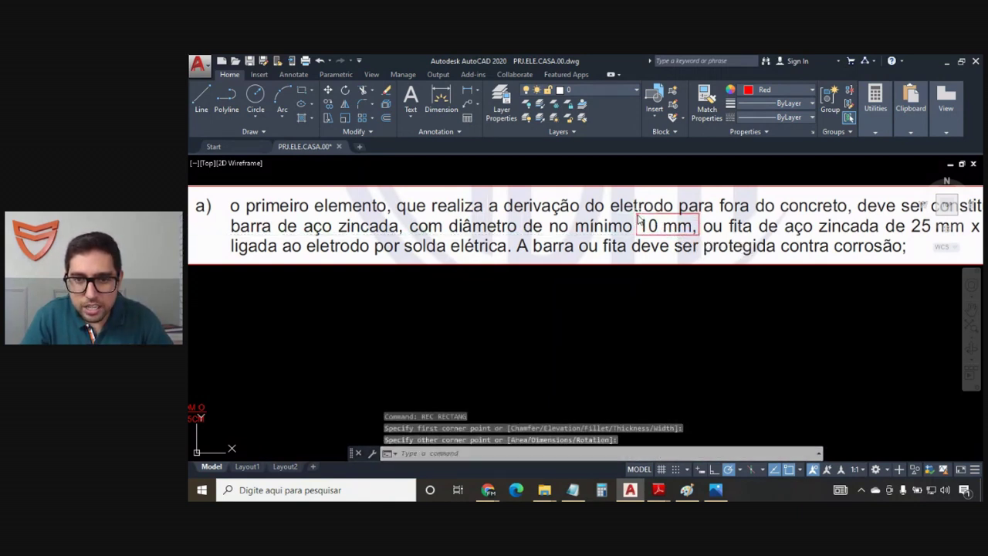
Step: Draw a rectangle around the galvanized steel strip size "25 mm x 4 mm" in note a)
{"action": "middle_click_drag", "start_coordinate": [707, 300], "coordinate": [592, 300]}
{"action": "middle_click_drag", "start_coordinate": [665, 269], "coordinate": [629, 266]}
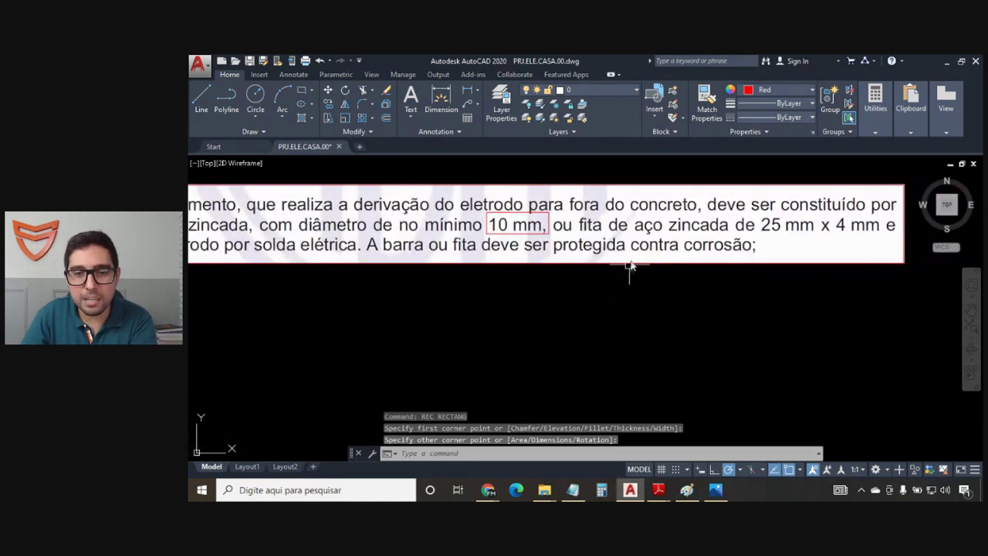
{"action": "key", "text": "Return"}
{"action": "left_click", "coordinate": [755, 215]}
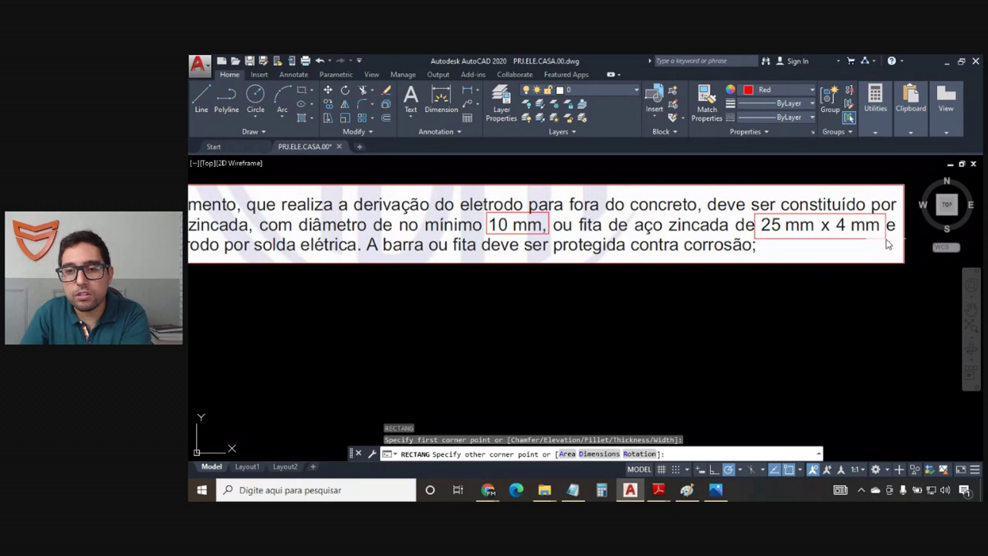
{"action": "left_click", "coordinate": [882, 236]}
{"action": "scroll", "coordinate": [880, 243], "scroll_direction": "down", "scroll_amount": 2}
{"action": "scroll", "coordinate": [617, 259], "scroll_direction": "up", "scroll_amount": 2}
{"action": "middle_click_drag", "start_coordinate": [964, 268], "coordinate": [750, 267]}
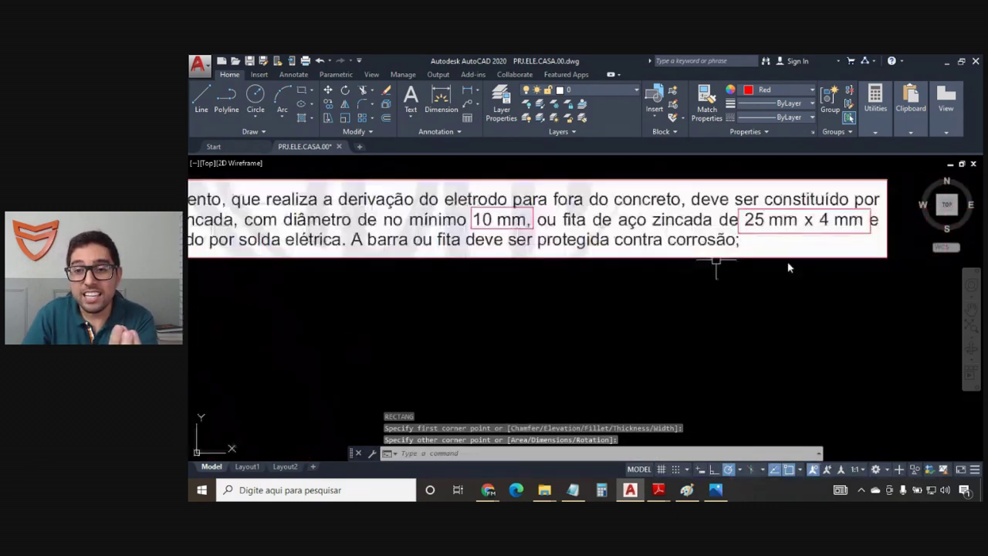
Step: Examine how the galvanized bar runs alongside the foundation reinforcement at the electric weld in the detail
{"action": "scroll", "coordinate": [750, 268], "scroll_direction": "down", "scroll_amount": 2}
{"action": "scroll", "coordinate": [447, 257], "scroll_direction": "up", "scroll_amount": 1}
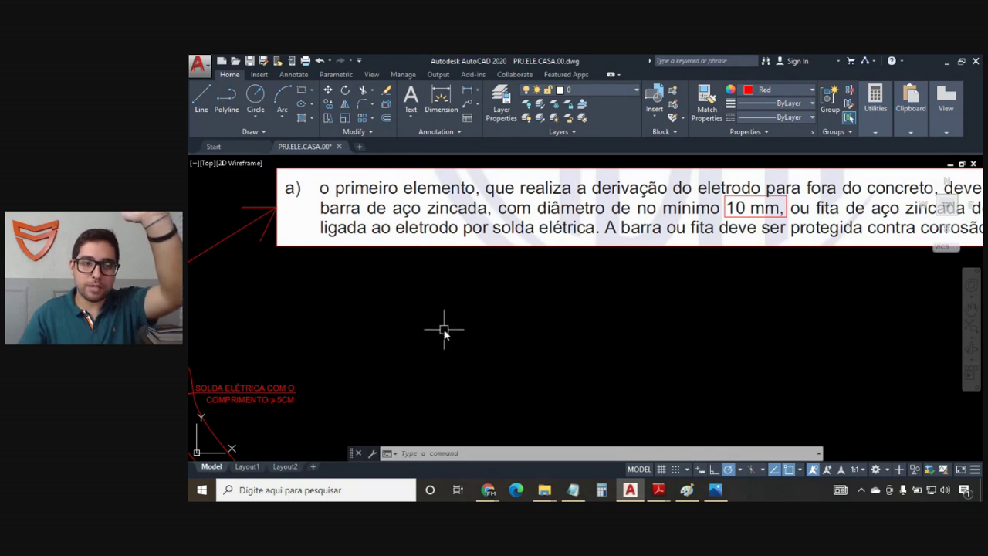
{"action": "scroll", "coordinate": [444, 330], "scroll_direction": "down", "scroll_amount": 2}
{"action": "middle_click_drag", "start_coordinate": [417, 359], "coordinate": [451, 419]}
{"action": "scroll", "coordinate": [363, 302], "scroll_direction": "up", "scroll_amount": 2}
{"action": "middle_click_drag", "start_coordinate": [446, 326], "coordinate": [519, 244]}
{"action": "middle_click_drag", "start_coordinate": [479, 328], "coordinate": [523, 299]}
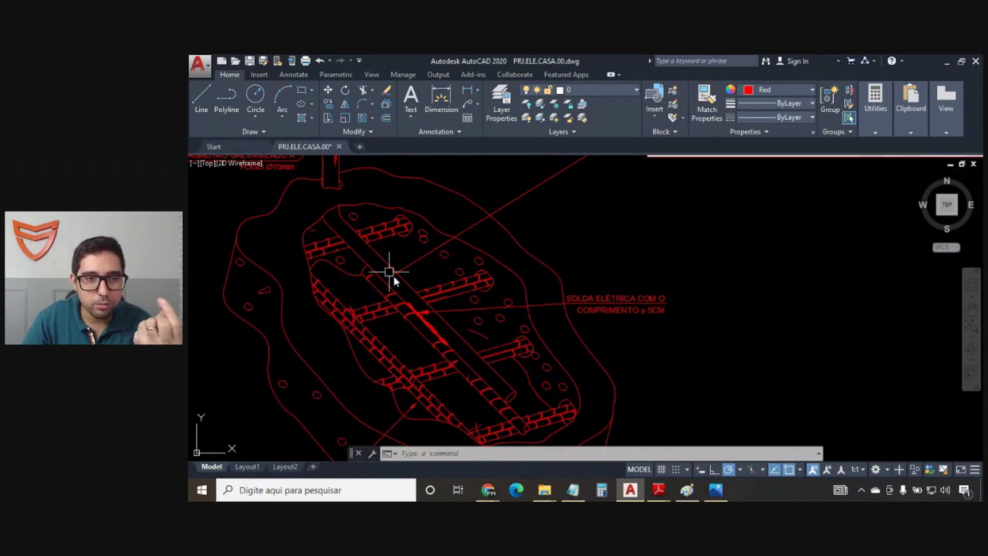
{"action": "mouse_move", "coordinate": [437, 295]}
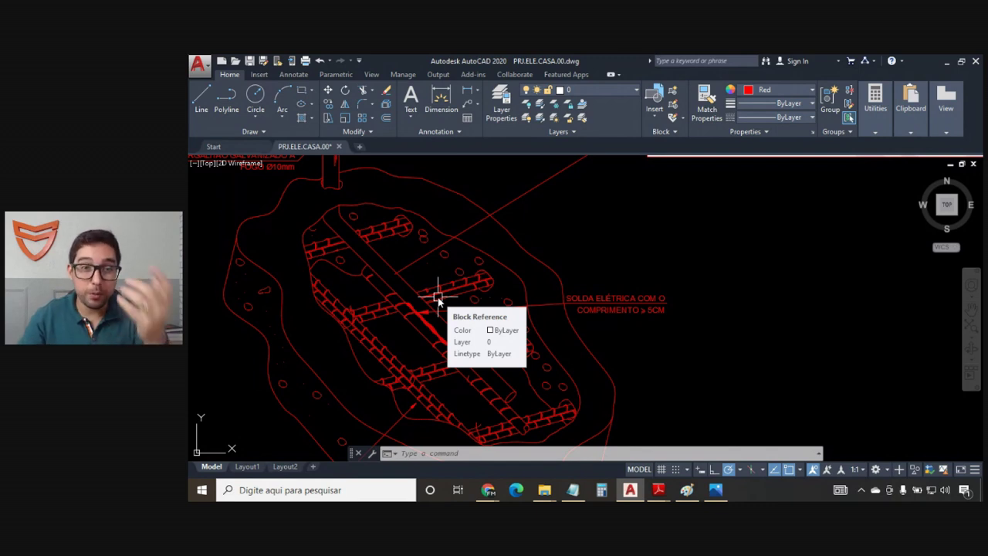
{"action": "middle_click_drag", "start_coordinate": [468, 342], "coordinate": [477, 338]}
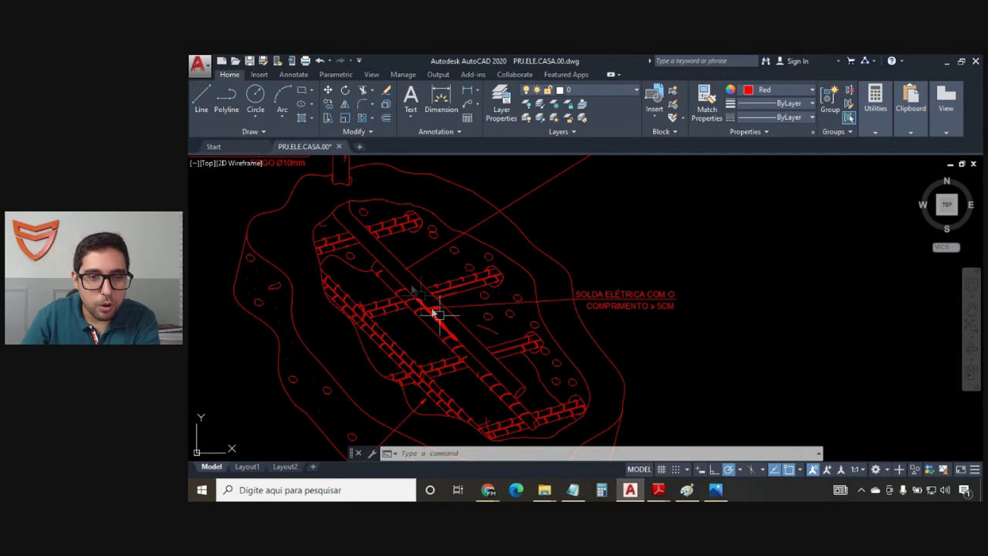
Step: Check the VERGALHÃO GALVANIZADO A FOGO Ø10mm label and the SOLDA ELÉTRICA COM O COMPRIMENTO > 5CM callout against the welded bars
{"action": "middle_click_drag", "start_coordinate": [363, 230], "coordinate": [519, 308]}
{"action": "scroll", "coordinate": [412, 238], "scroll_direction": "up", "scroll_amount": 5}
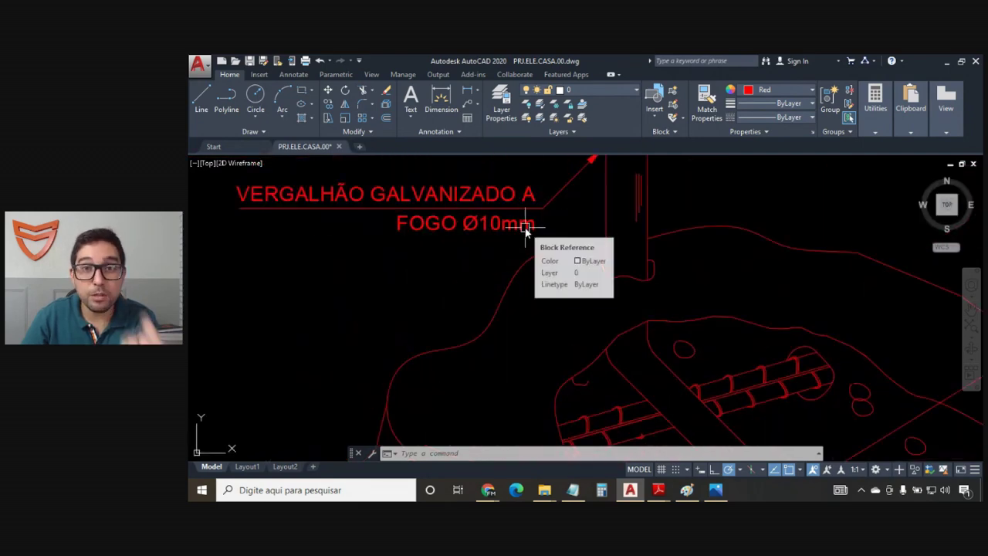
{"action": "scroll", "coordinate": [513, 243], "scroll_direction": "down", "scroll_amount": 5}
{"action": "scroll", "coordinate": [638, 375], "scroll_direction": "up", "scroll_amount": 3}
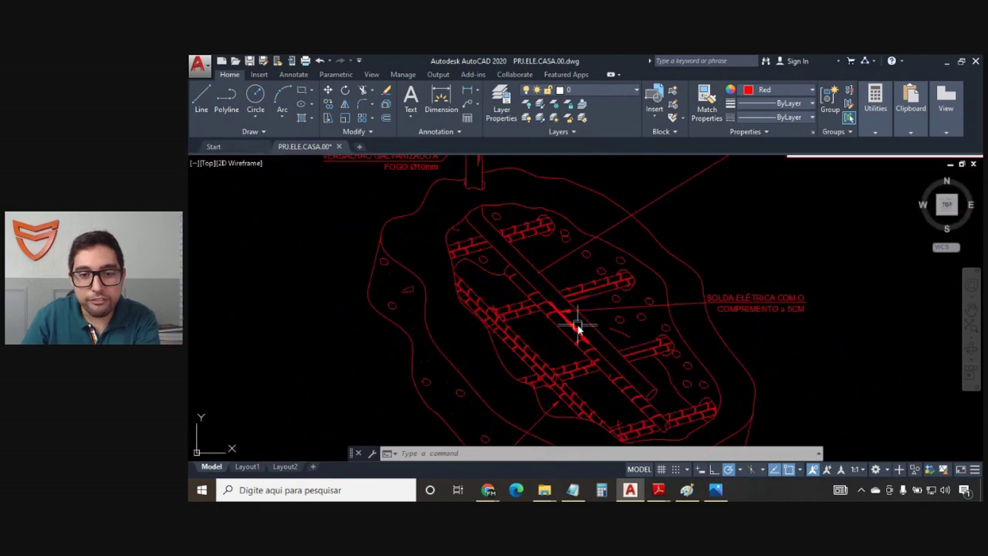
{"action": "scroll", "coordinate": [613, 339], "scroll_direction": "up", "scroll_amount": 2}
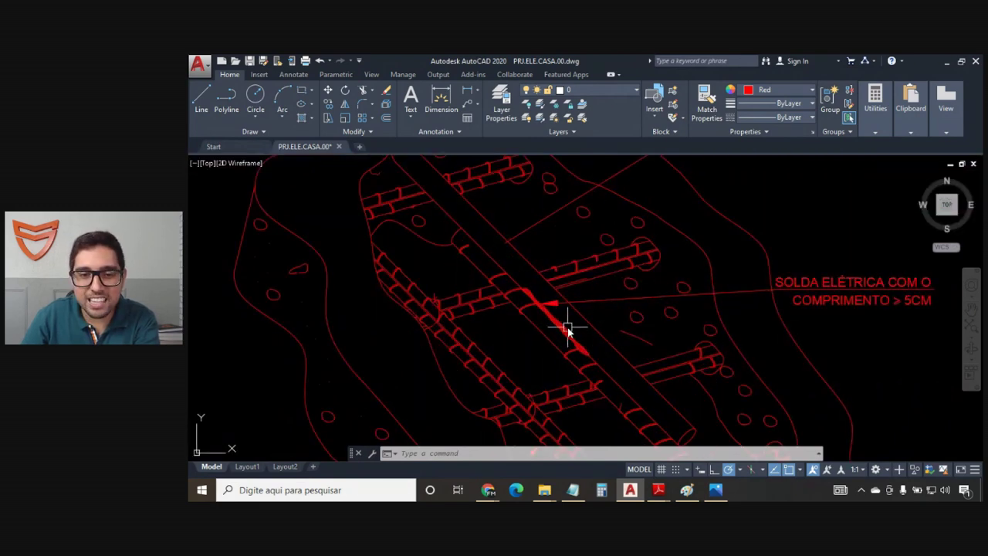
{"action": "middle_click_drag", "start_coordinate": [569, 326], "coordinate": [512, 260]}
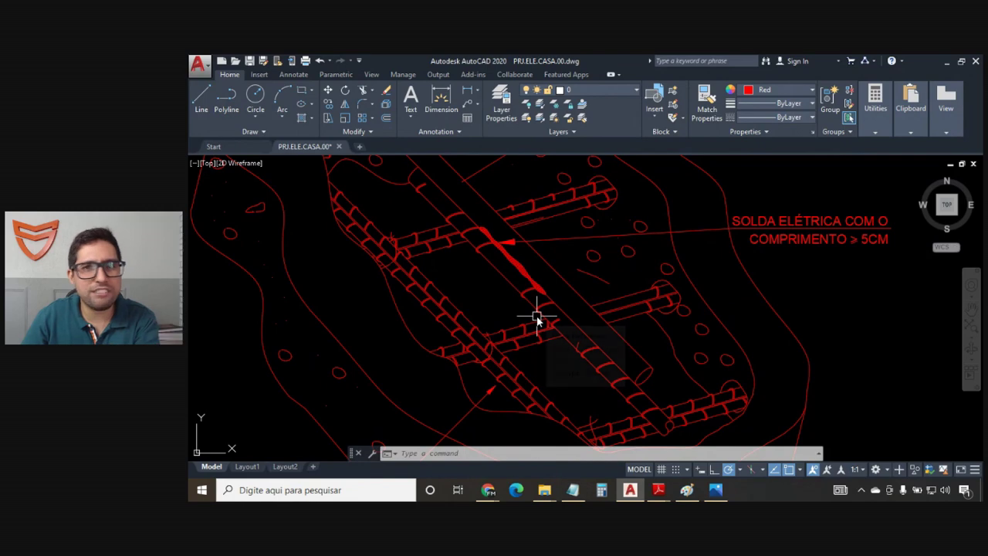
{"action": "scroll", "coordinate": [538, 330], "scroll_direction": "down", "scroll_amount": 3}
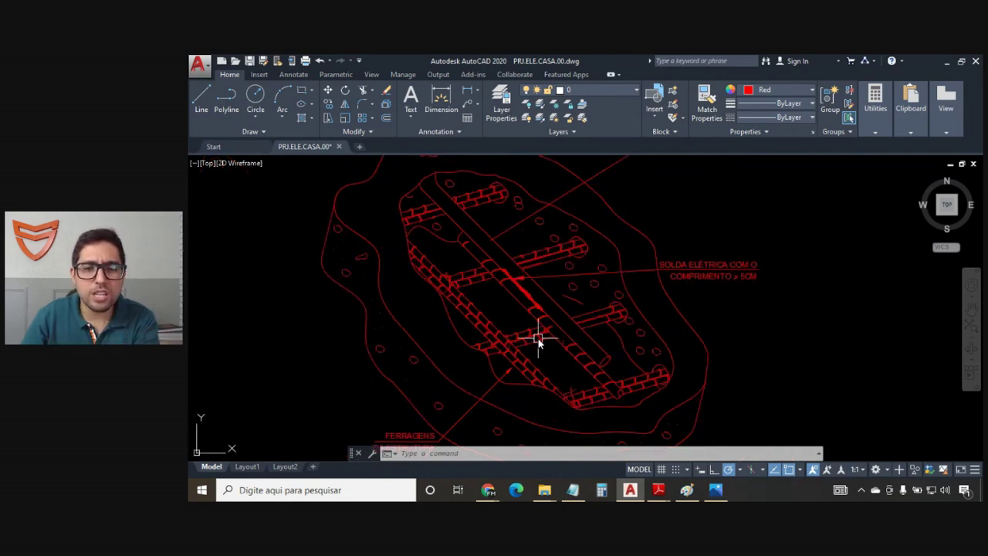
{"action": "scroll", "coordinate": [541, 315], "scroll_direction": "up", "scroll_amount": 3}
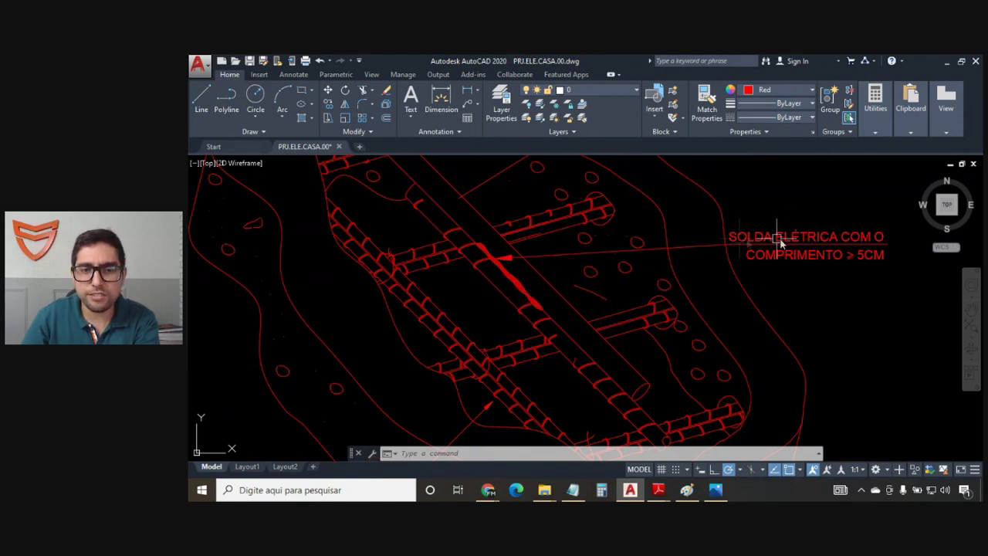
{"action": "scroll", "coordinate": [532, 287], "scroll_direction": "down", "scroll_amount": 3}
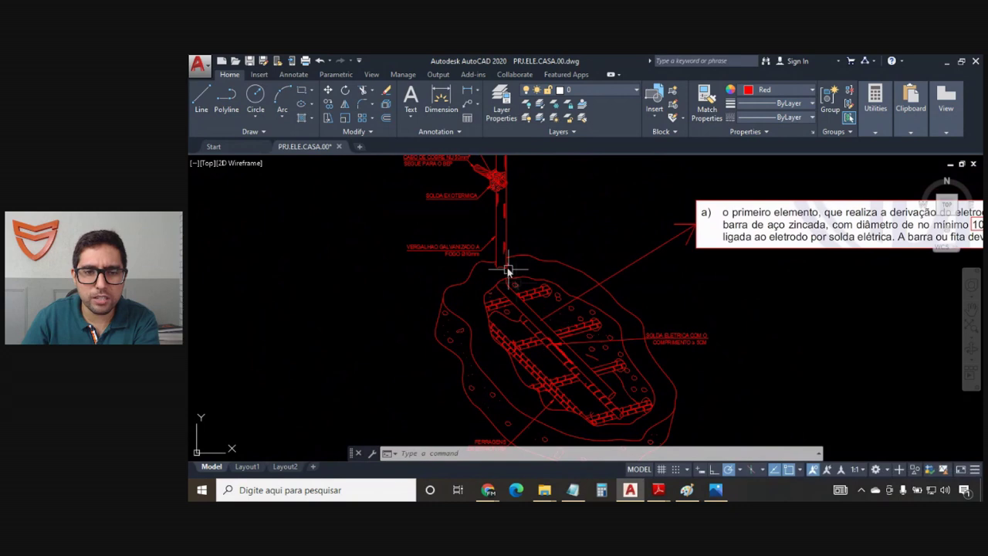
Step: Follow the galvanized bar up to the exothermic weld and read the start of note b) on the second element
{"action": "scroll", "coordinate": [495, 249], "scroll_direction": "down", "scroll_amount": 1}
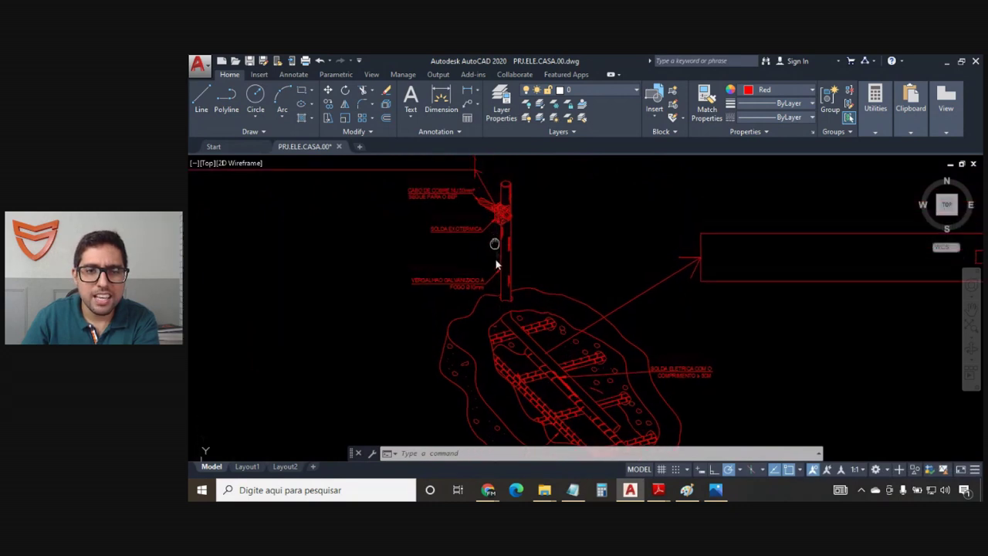
{"action": "scroll", "coordinate": [479, 245], "scroll_direction": "up", "scroll_amount": 1}
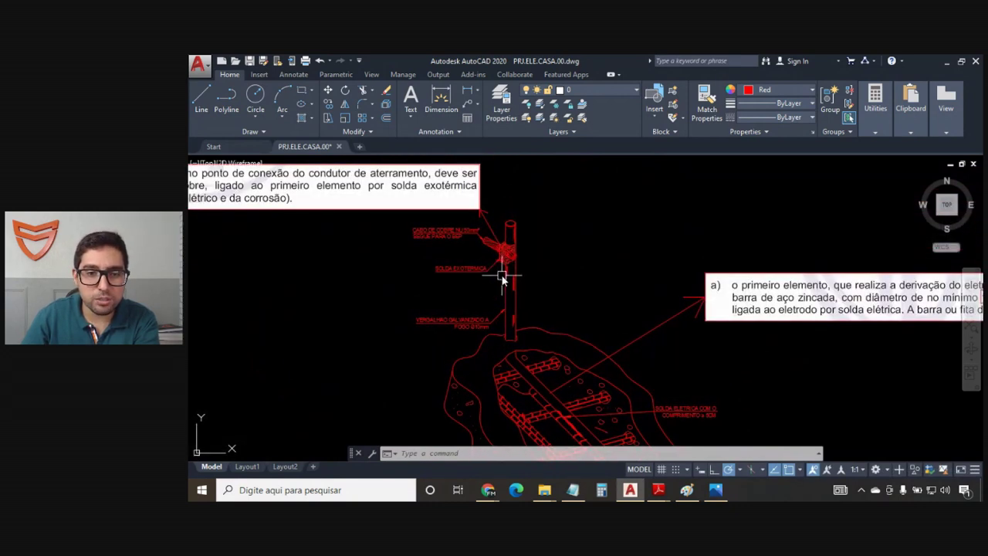
{"action": "scroll", "coordinate": [498, 280], "scroll_direction": "up", "scroll_amount": 2}
{"action": "middle_click_drag", "start_coordinate": [548, 311], "coordinate": [822, 440]}
{"action": "middle_click_drag", "start_coordinate": [507, 336], "coordinate": [687, 333]}
{"action": "scroll", "coordinate": [502, 319], "scroll_direction": "down", "scroll_amount": 1}
{"action": "scroll", "coordinate": [307, 274], "scroll_direction": "up", "scroll_amount": 1}
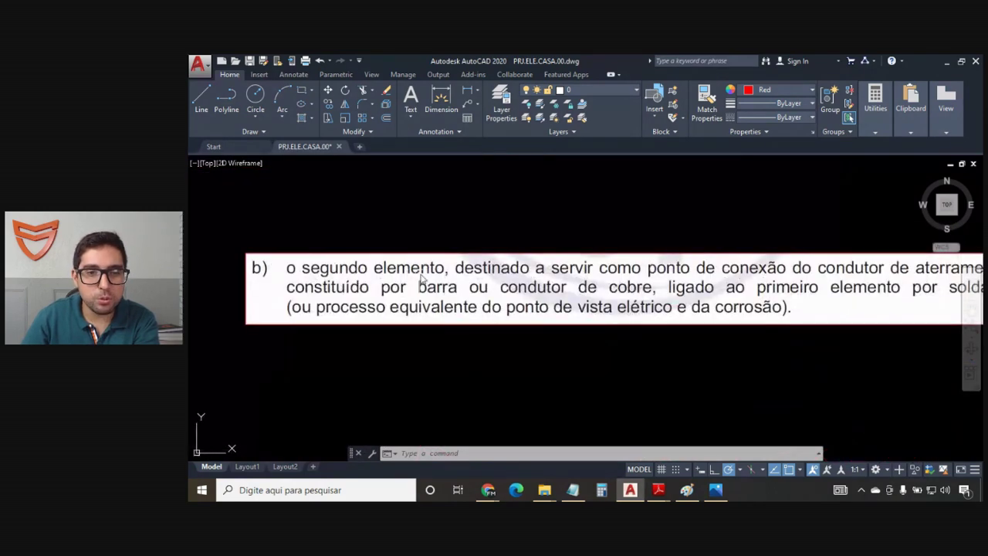
Step: Draw a rectangle around the phrase "ponto de conexão do condutor de aterramento" in note b)
{"action": "scroll", "coordinate": [591, 282], "scroll_direction": "down", "scroll_amount": 2}
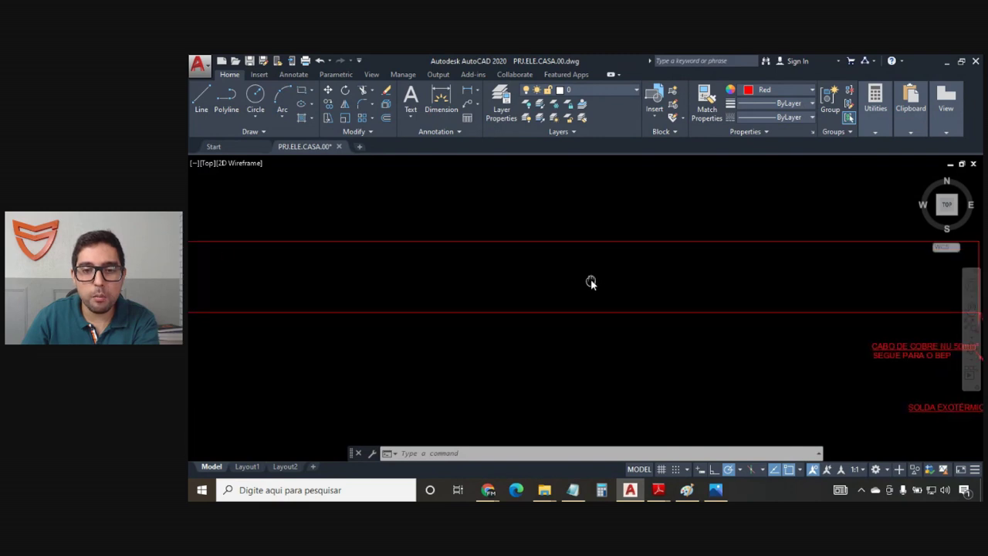
{"action": "scroll", "coordinate": [714, 272], "scroll_direction": "up", "scroll_amount": 2}
{"action": "middle_click_drag", "start_coordinate": [825, 277], "coordinate": [721, 267]}
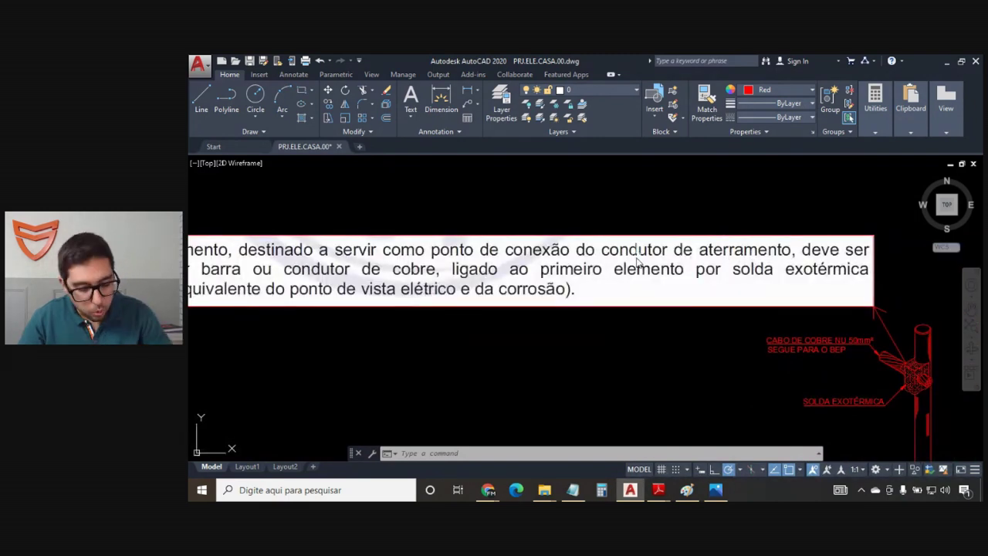
{"action": "type", "text": "rec"}
{"action": "key", "text": "Return"}
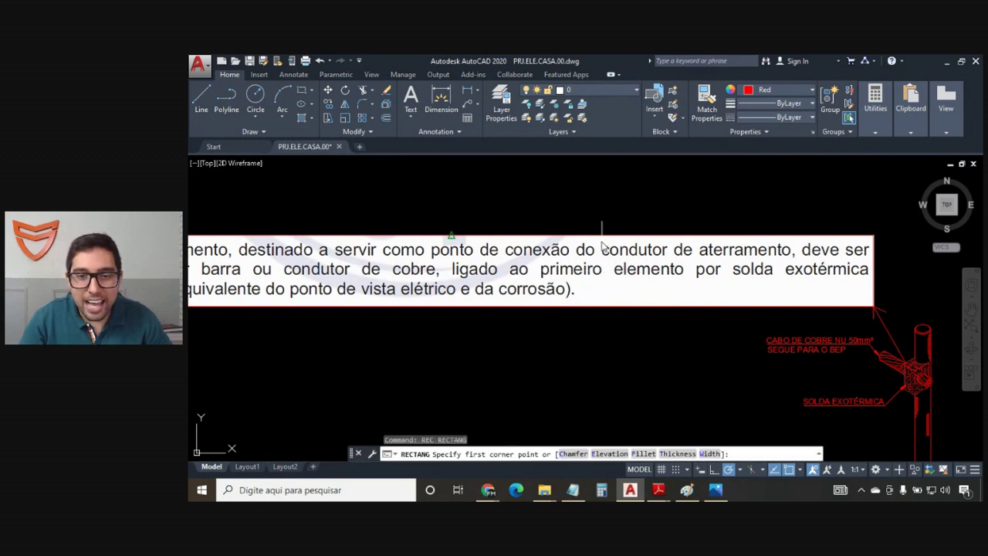
{"action": "left_click", "coordinate": [451, 235]}
{"action": "left_click", "coordinate": [801, 263]}
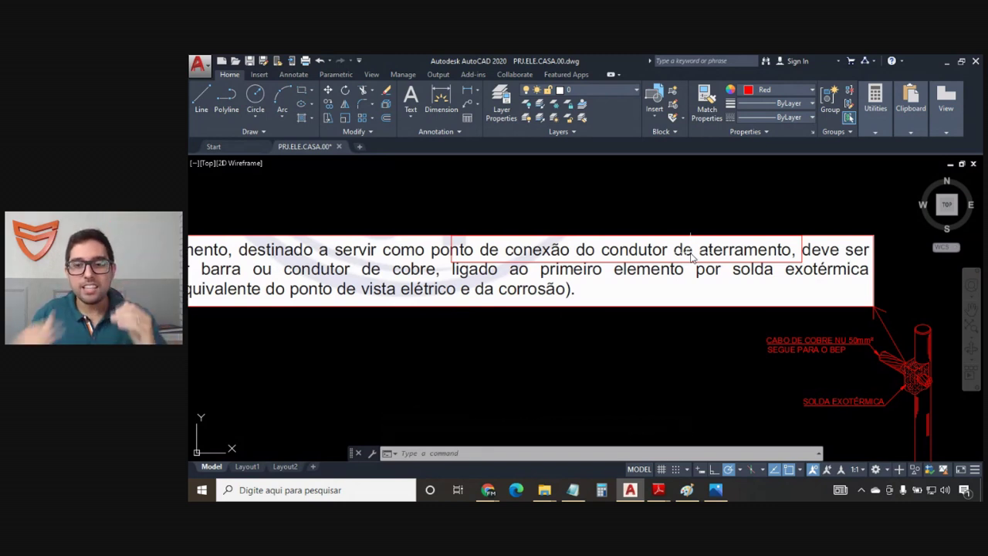
Step: Compare the CABO DE COBRE NU 50mm² connection in the detail with note b)'s requirement for a copper bar or conductor
{"action": "middle_click_drag", "start_coordinate": [786, 356], "coordinate": [615, 315]}
{"action": "scroll", "coordinate": [719, 325], "scroll_direction": "up", "scroll_amount": 4}
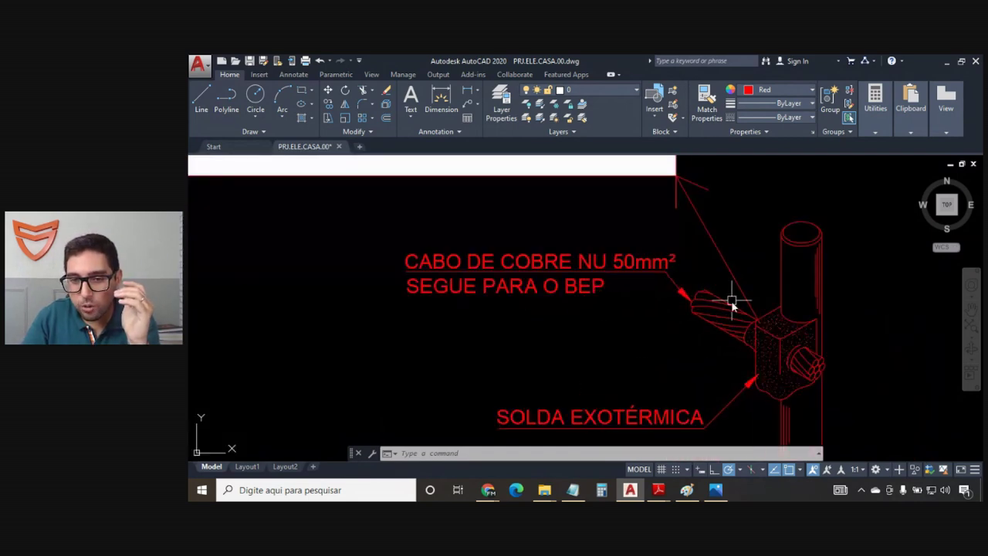
{"action": "scroll", "coordinate": [716, 305], "scroll_direction": "down", "scroll_amount": 4}
{"action": "scroll", "coordinate": [829, 362], "scroll_direction": "down", "scroll_amount": 3}
{"action": "scroll", "coordinate": [529, 347], "scroll_direction": "up", "scroll_amount": 2}
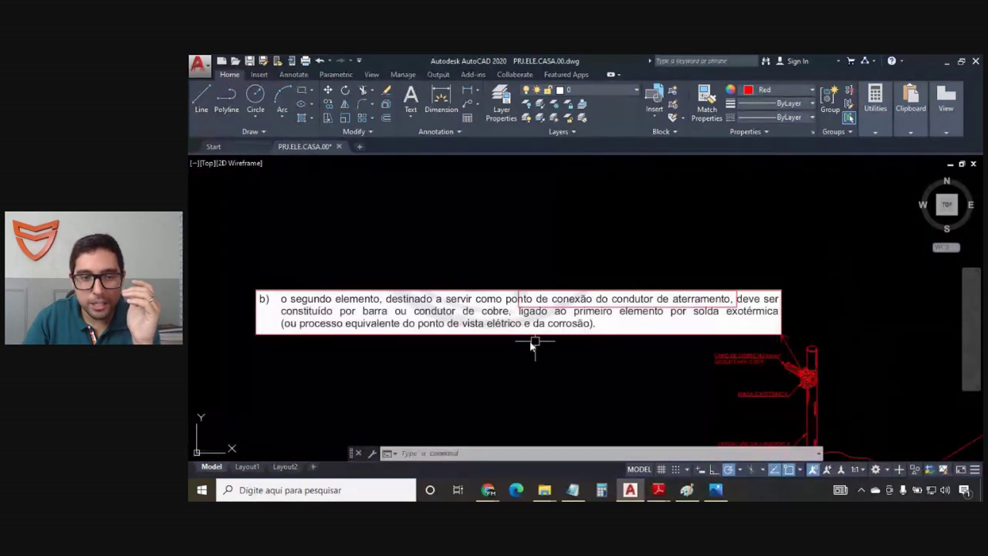
{"action": "scroll", "coordinate": [351, 317], "scroll_direction": "up", "scroll_amount": 2}
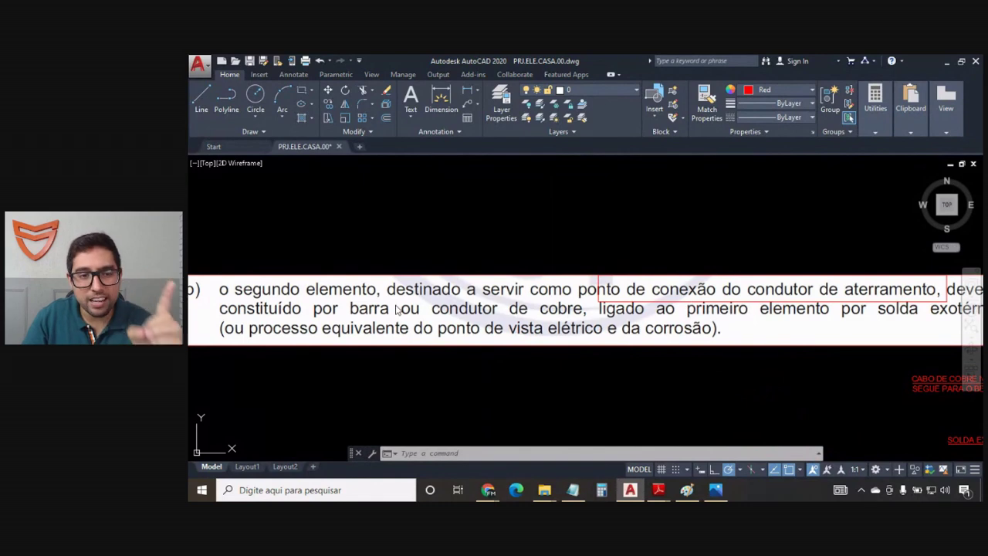
{"action": "scroll", "coordinate": [757, 330], "scroll_direction": "down", "scroll_amount": 3}
{"action": "scroll", "coordinate": [664, 301], "scroll_direction": "up", "scroll_amount": 3}
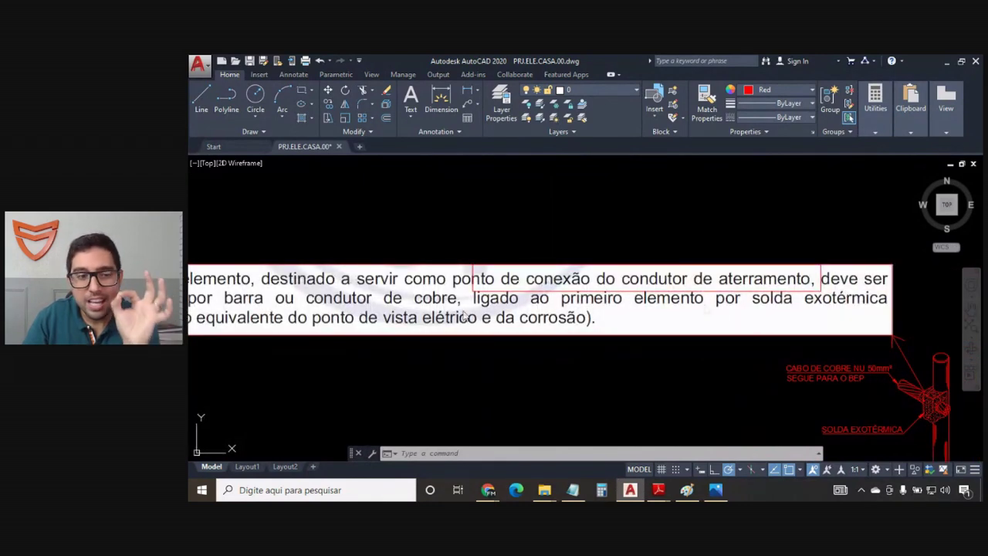
{"action": "scroll", "coordinate": [620, 300], "scroll_direction": "down", "scroll_amount": 3}
{"action": "scroll", "coordinate": [319, 283], "scroll_direction": "up", "scroll_amount": 3}
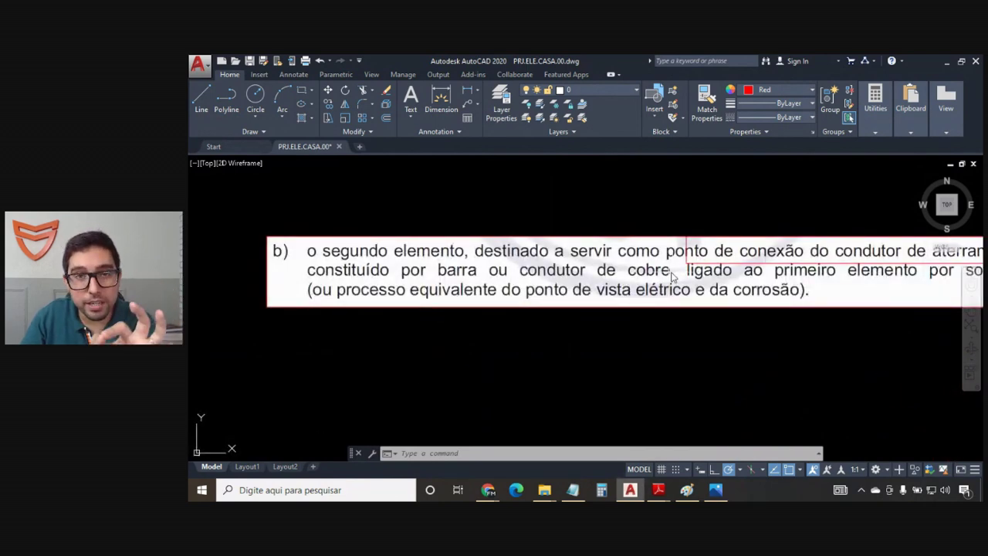
Step: Read note b)'s exothermic weld or equivalent process requirement against the SOLDA EXOTÉRMICA callout on the galvanized bar
{"action": "scroll", "coordinate": [676, 274], "scroll_direction": "down", "scroll_amount": 3}
{"action": "scroll", "coordinate": [646, 260], "scroll_direction": "up", "scroll_amount": 4}
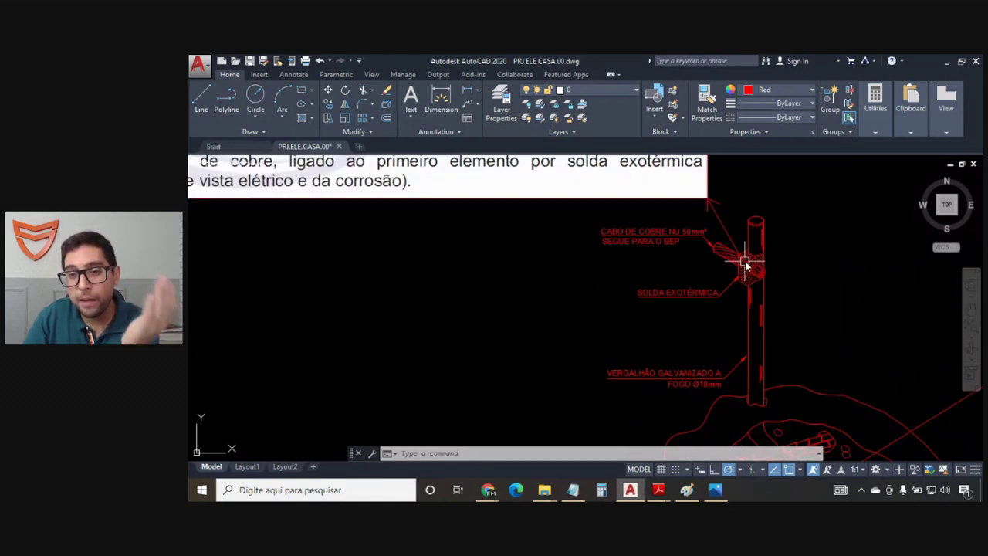
{"action": "middle_click_drag", "start_coordinate": [413, 240], "coordinate": [631, 271]}
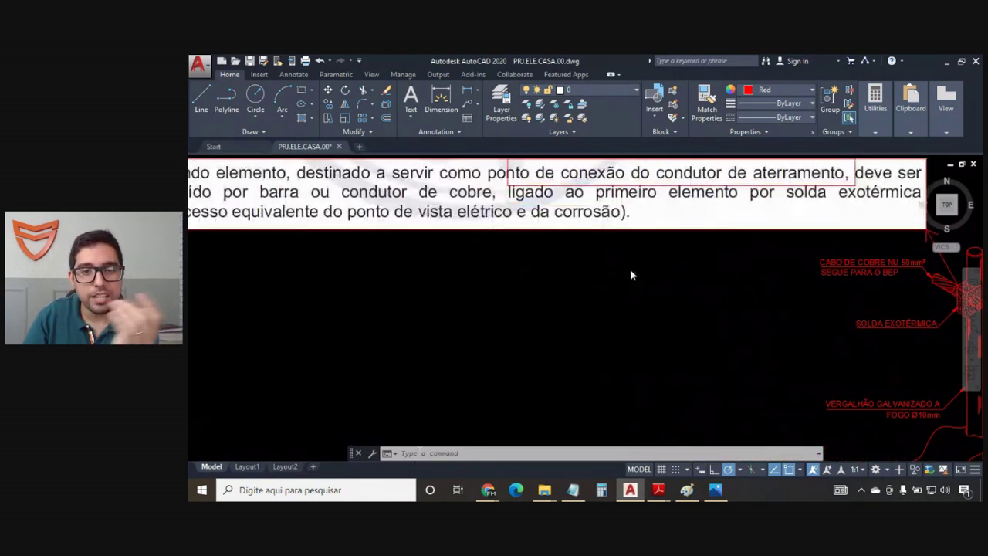
{"action": "scroll", "coordinate": [631, 272], "scroll_direction": "down", "scroll_amount": 3}
{"action": "scroll", "coordinate": [631, 236], "scroll_direction": "up", "scroll_amount": 3}
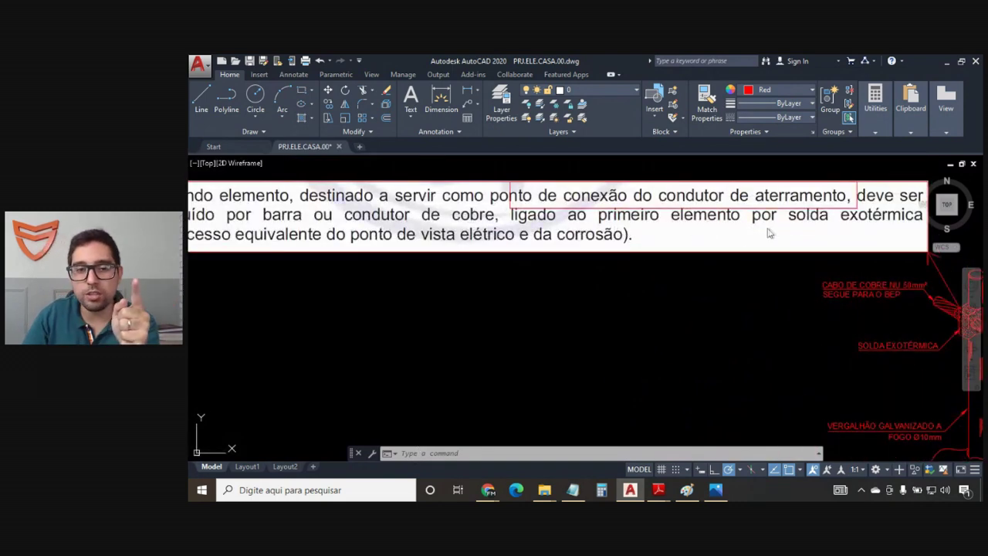
{"action": "scroll", "coordinate": [716, 229], "scroll_direction": "down", "scroll_amount": 3}
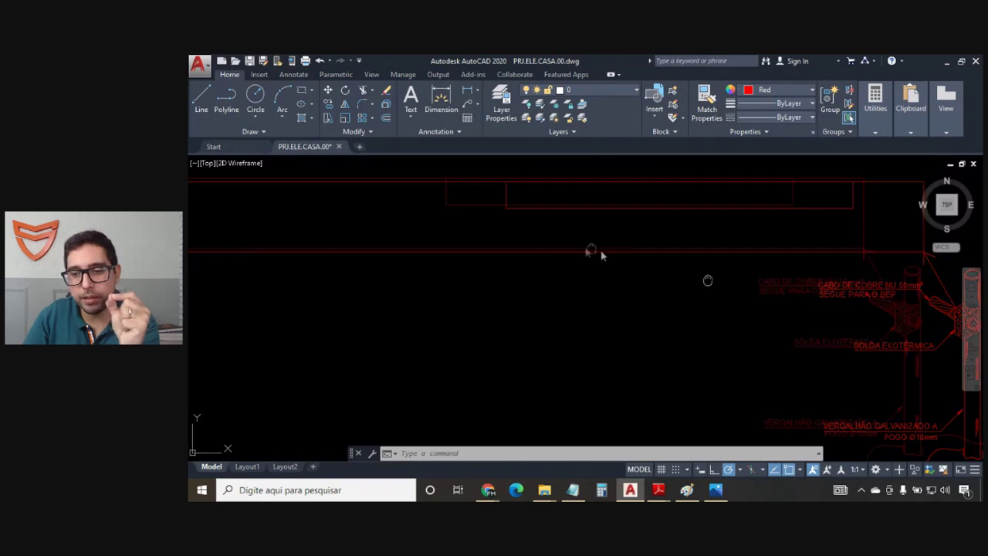
{"action": "scroll", "coordinate": [784, 324], "scroll_direction": "up", "scroll_amount": 3}
{"action": "middle_click_drag", "start_coordinate": [547, 206], "coordinate": [928, 230]}
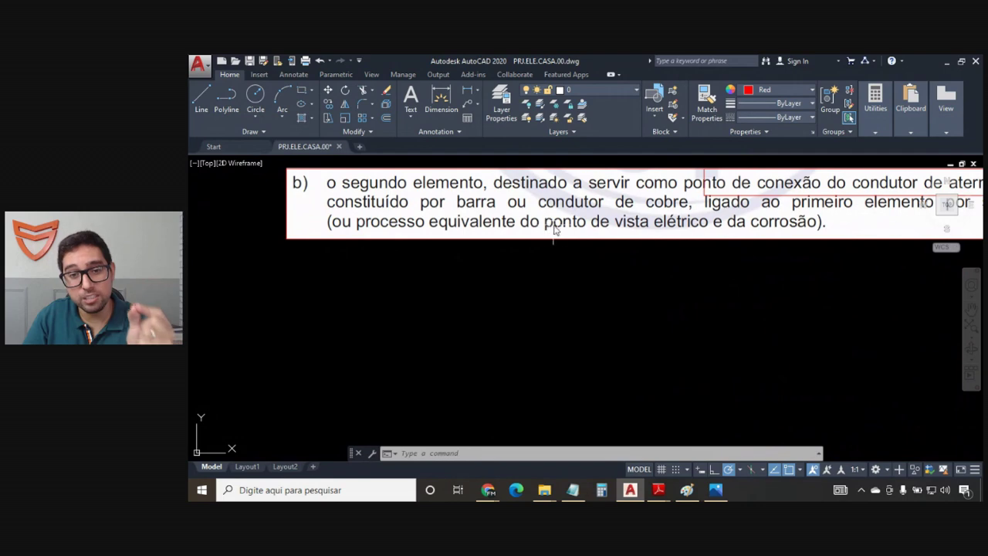
{"action": "scroll", "coordinate": [717, 236], "scroll_direction": "down", "scroll_amount": 3}
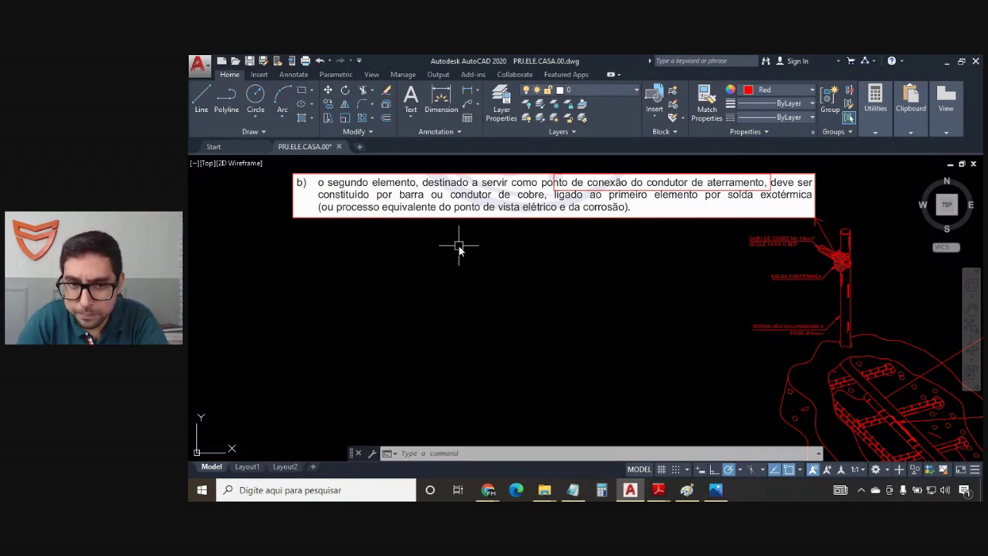
Step: Examine the ITEM 6.4.1.2.3 detail, following the VERGALHÃO GALVANIZADO A FOGO Ø10mm down into the foundation reinforcement
{"action": "scroll", "coordinate": [489, 273], "scroll_direction": "down", "scroll_amount": 6}
{"action": "scroll", "coordinate": [644, 199], "scroll_direction": "up", "scroll_amount": 4}
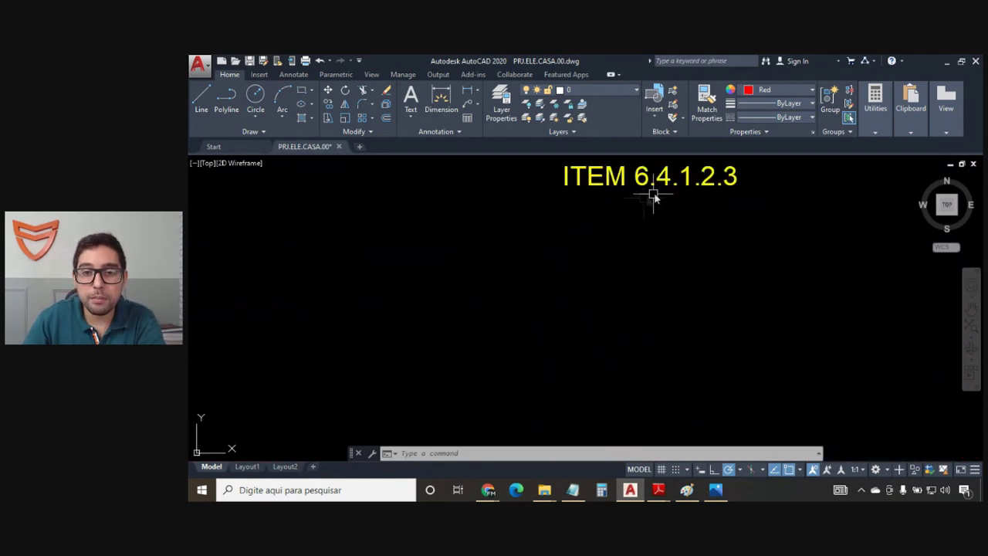
{"action": "scroll", "coordinate": [627, 178], "scroll_direction": "down", "scroll_amount": 2}
{"action": "scroll", "coordinate": [611, 335], "scroll_direction": "down", "scroll_amount": 3}
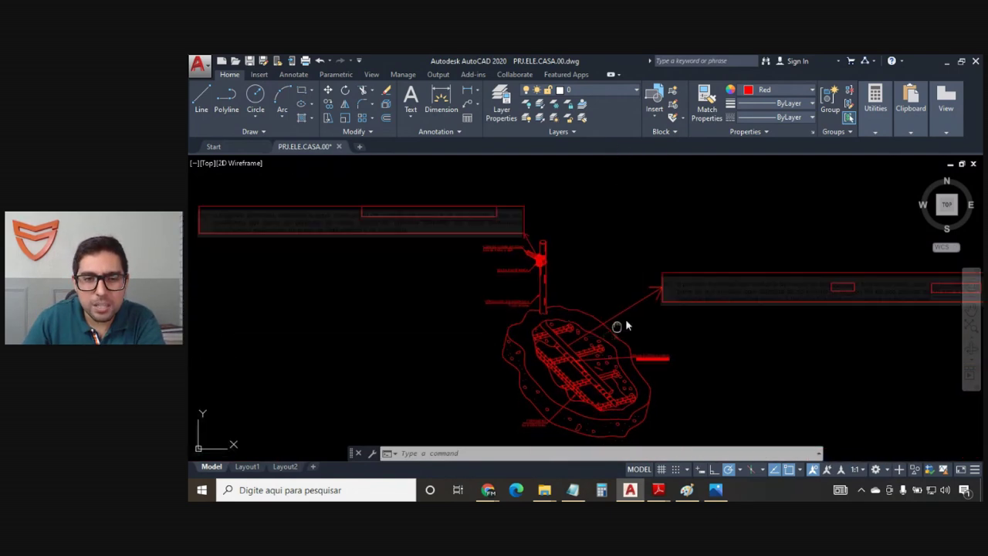
{"action": "scroll", "coordinate": [607, 339], "scroll_direction": "up", "scroll_amount": 2}
{"action": "scroll", "coordinate": [607, 341], "scroll_direction": "up", "scroll_amount": 2}
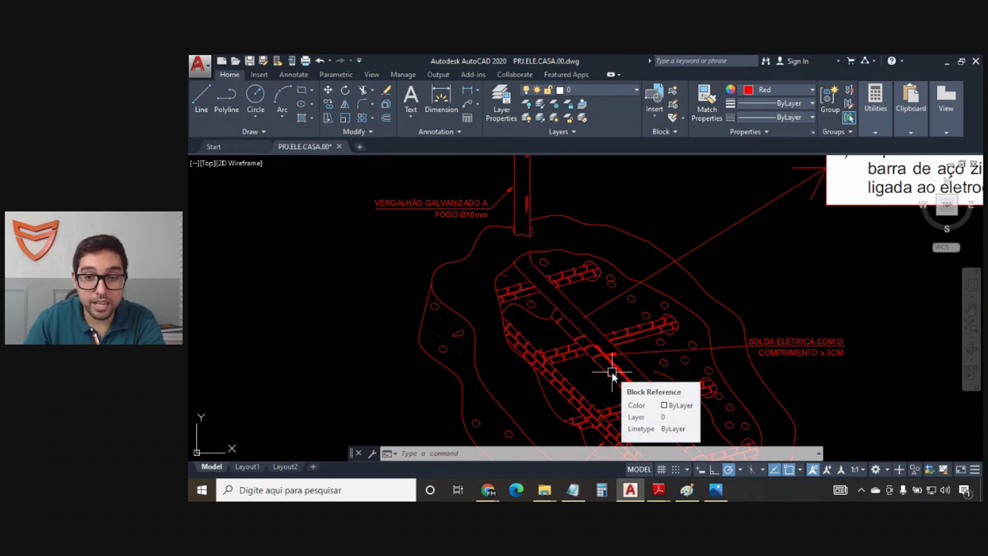
{"action": "middle_click_drag", "start_coordinate": [491, 238], "coordinate": [524, 278]}
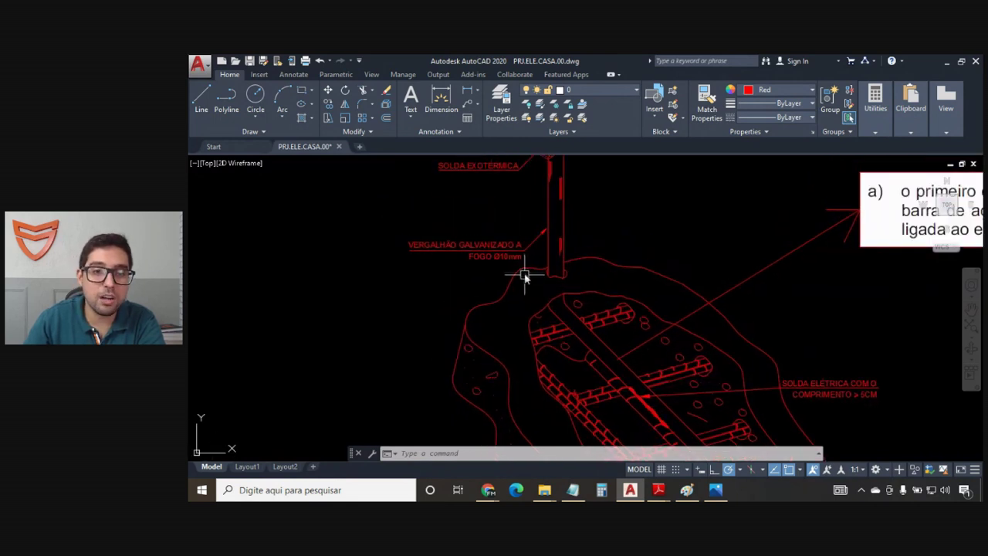
{"action": "middle_click_drag", "start_coordinate": [651, 391], "coordinate": [617, 344]}
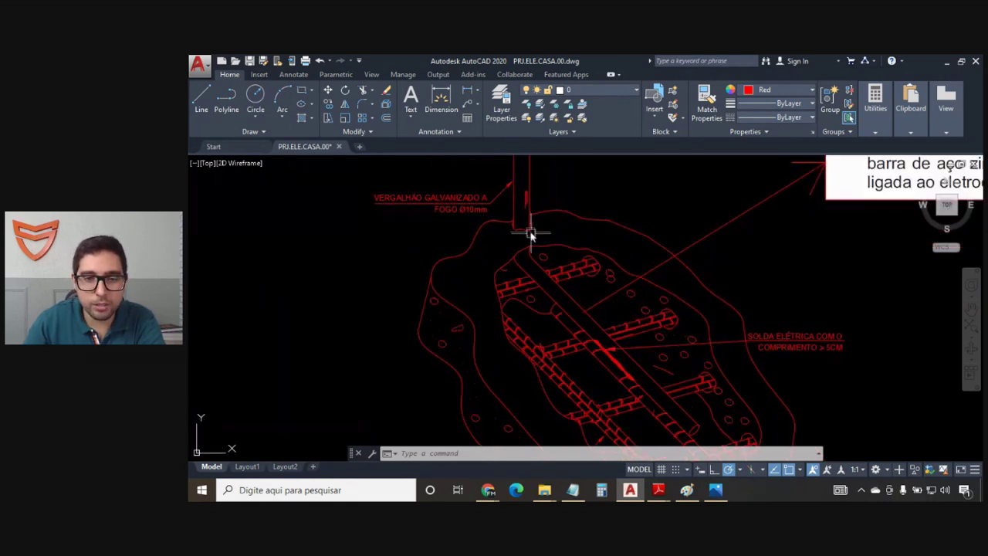
Step: Inspect the electric weld on the reinforcement and reread the 10 mm bar and 25 mm x 4 mm strip requirements in note a)
{"action": "scroll", "coordinate": [607, 349], "scroll_direction": "up", "scroll_amount": 2}
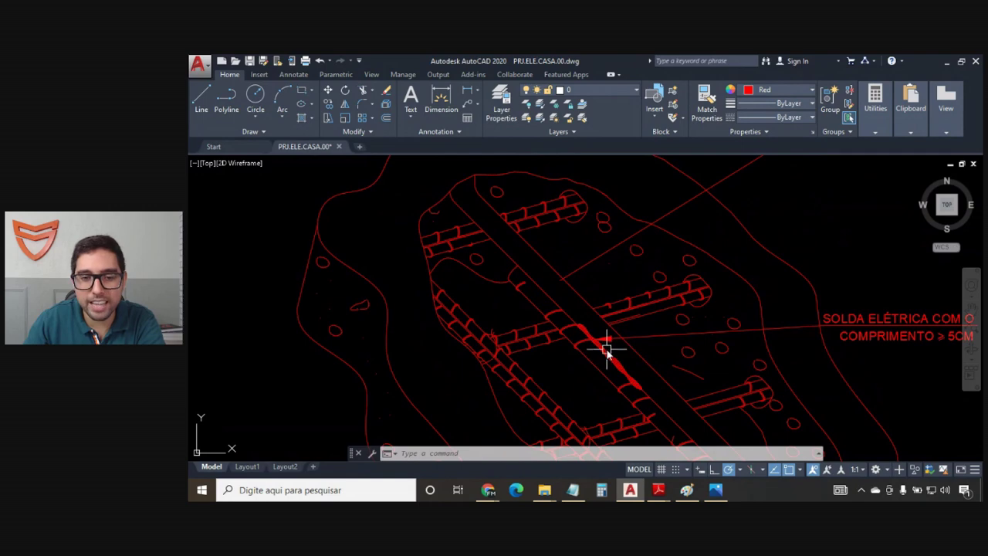
{"action": "scroll", "coordinate": [607, 351], "scroll_direction": "down", "scroll_amount": 2}
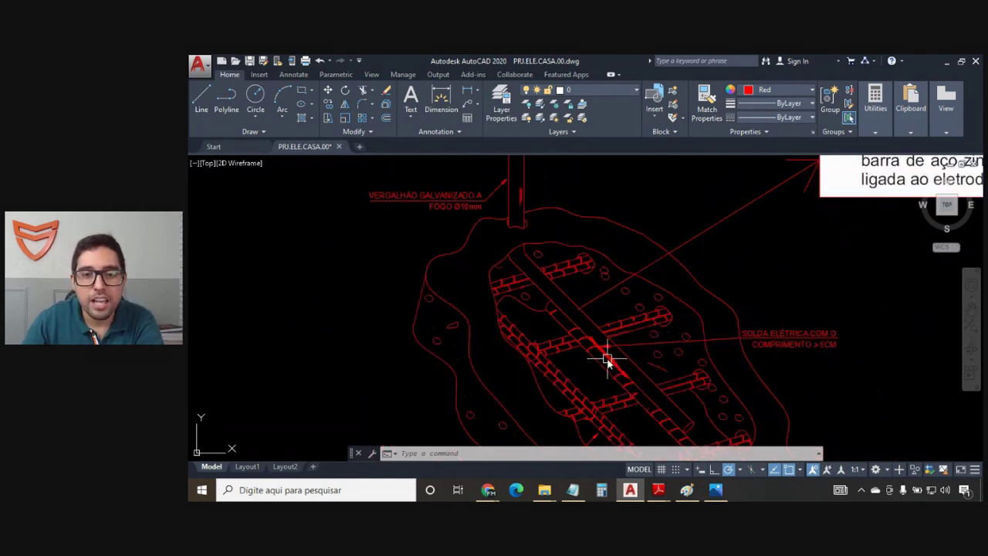
{"action": "scroll", "coordinate": [607, 359], "scroll_direction": "down", "scroll_amount": 2}
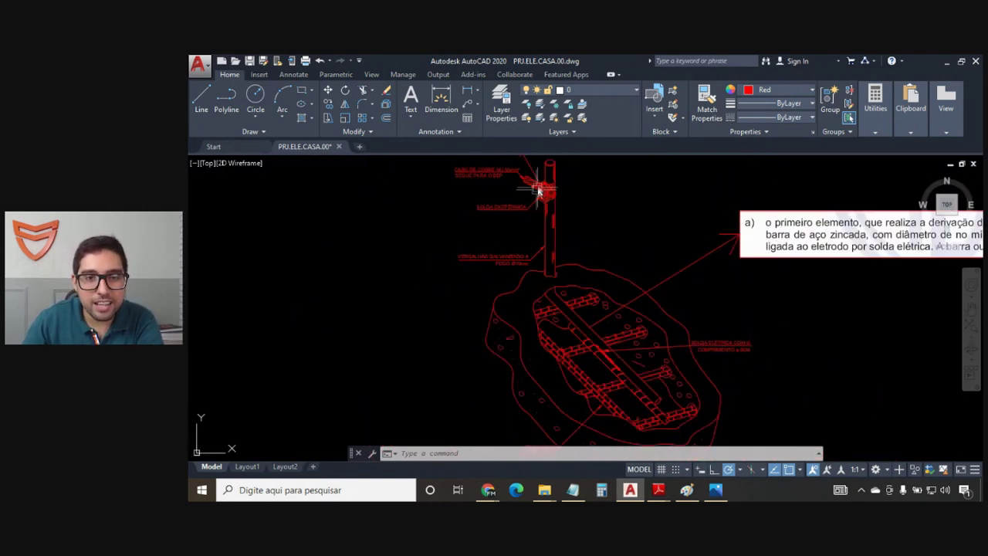
{"action": "scroll", "coordinate": [533, 182], "scroll_direction": "up", "scroll_amount": 2}
{"action": "middle_click_drag", "start_coordinate": [715, 280], "coordinate": [216, 289]}
{"action": "middle_click_drag", "start_coordinate": [698, 336], "coordinate": [514, 337]}
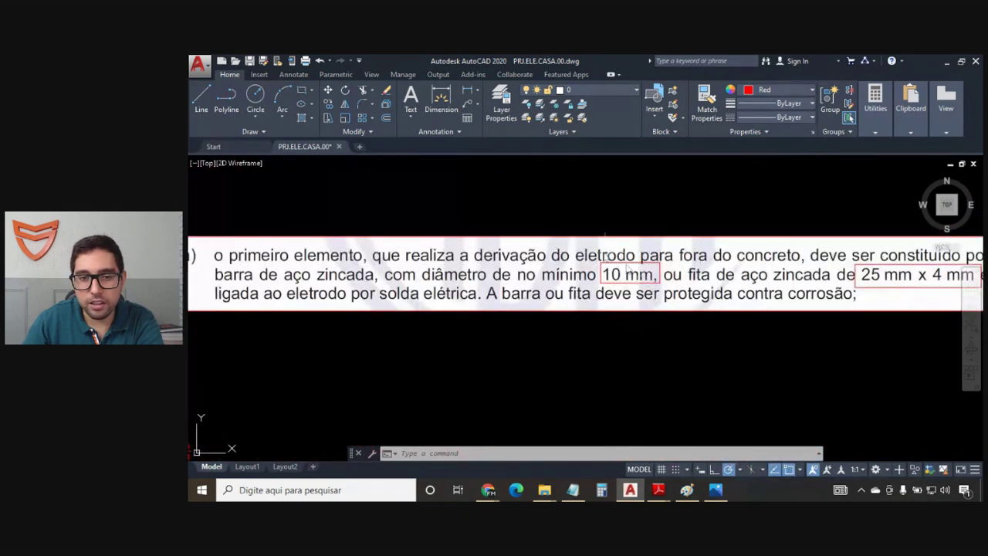
{"action": "scroll", "coordinate": [764, 266], "scroll_direction": "down", "scroll_amount": 2}
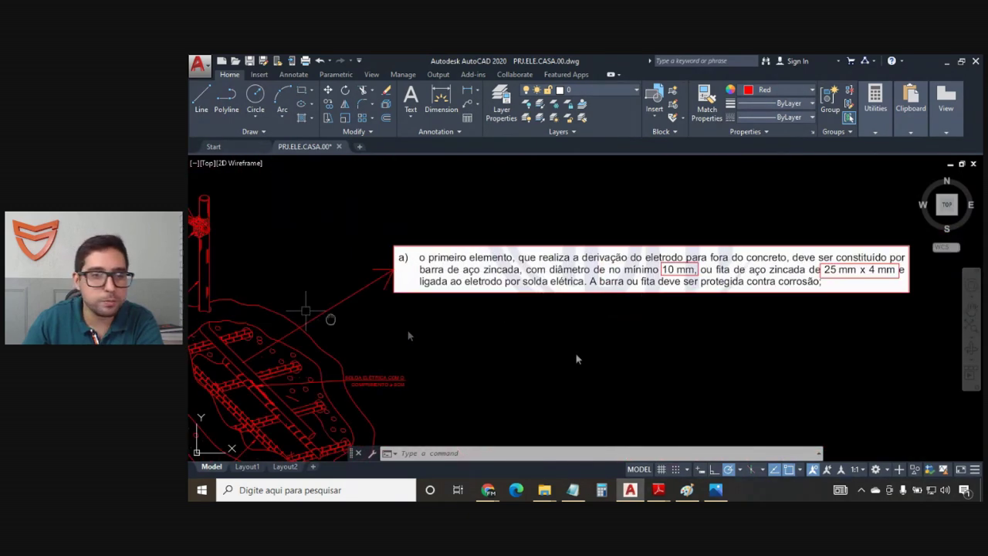
Step: Draw a rectangle around the words "solda exotérmica" in note b), with object snap turned off
{"action": "middle_click_drag", "start_coordinate": [408, 335], "coordinate": [640, 335]}
{"action": "scroll", "coordinate": [640, 335], "scroll_direction": "up", "scroll_amount": 2}
{"action": "middle_click_drag", "start_coordinate": [630, 234], "coordinate": [796, 393]}
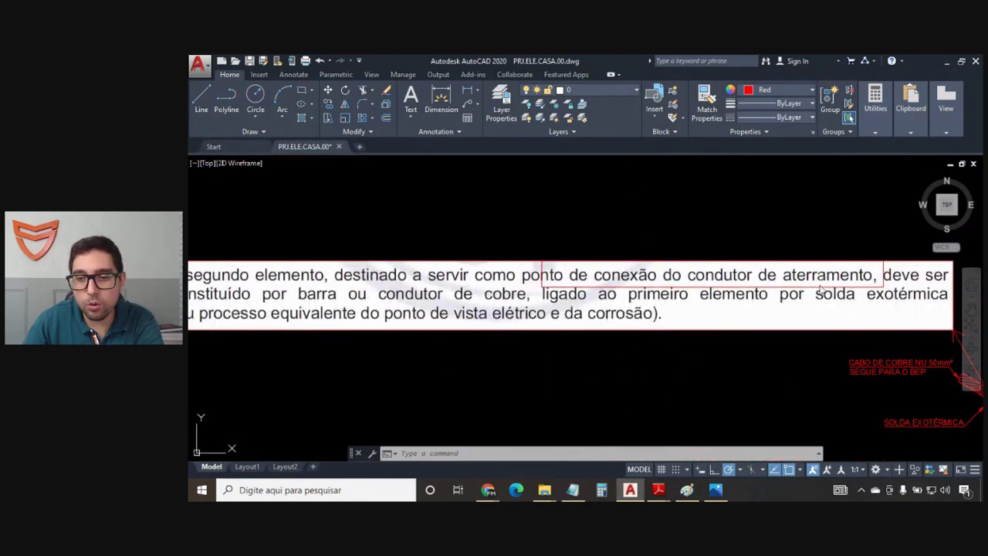
{"action": "middle_click_drag", "start_coordinate": [870, 305], "coordinate": [752, 327]}
{"action": "type", "text": "rec"}
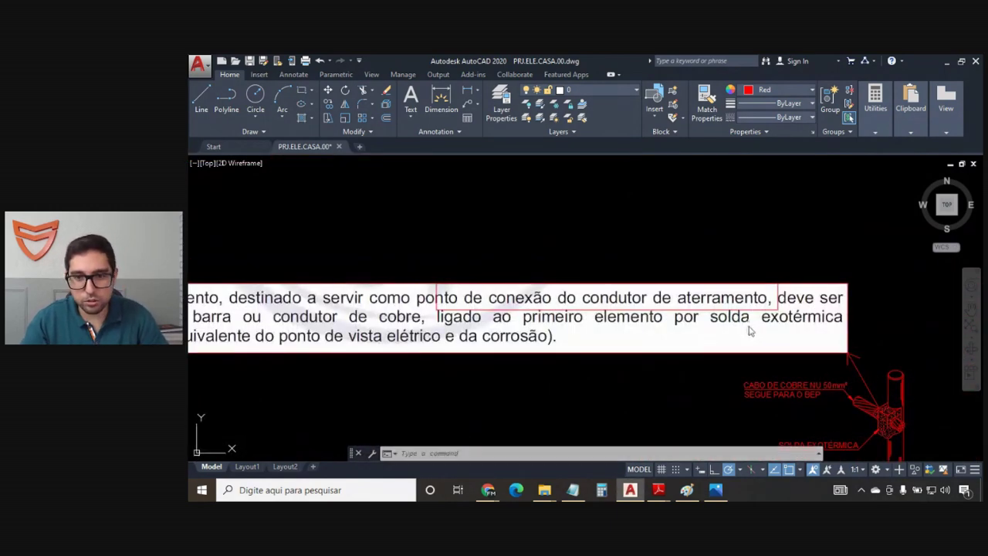
{"action": "key", "text": "Return"}
{"action": "left_click", "coordinate": [838, 332]}
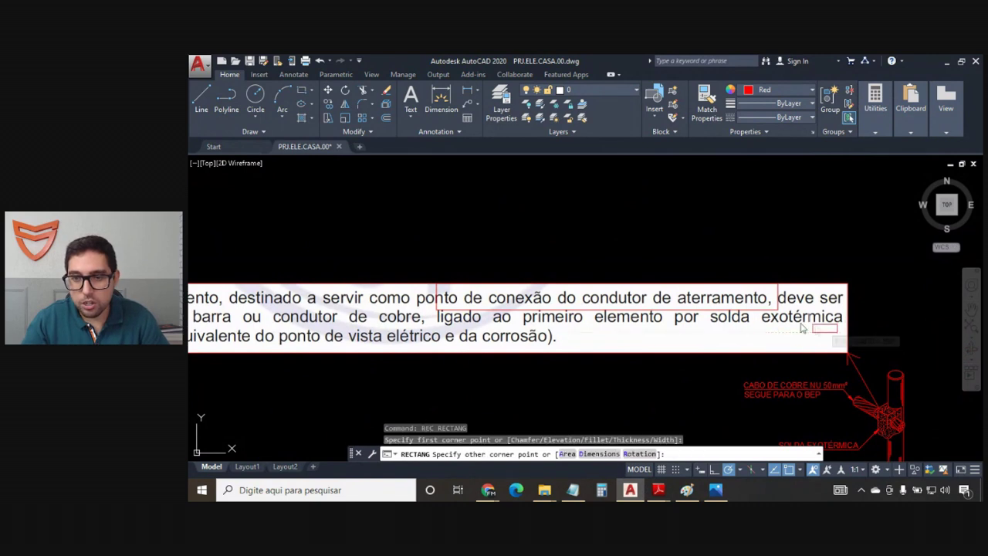
{"action": "key", "text": "F3"}
{"action": "left_click", "coordinate": [711, 307]}
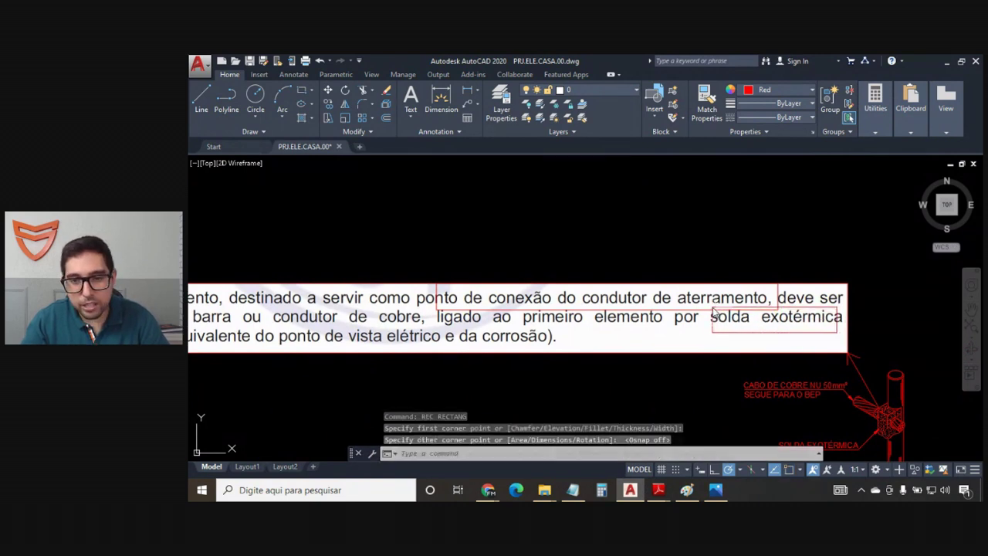
Step: Check the copper cable running to the BEP and the exothermic weld joining it to the galvanized bar in the ITEM 6.4.1.2.3 detail
{"action": "middle_click_drag", "start_coordinate": [813, 376], "coordinate": [613, 256]}
{"action": "scroll", "coordinate": [747, 355], "scroll_direction": "up", "scroll_amount": 2}
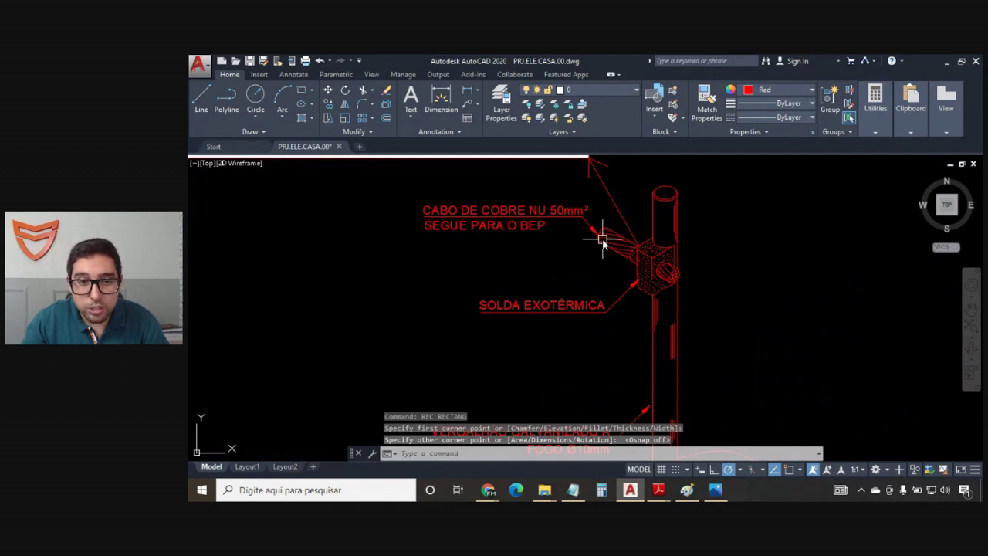
{"action": "scroll", "coordinate": [490, 239], "scroll_direction": "up", "scroll_amount": 3}
{"action": "scroll", "coordinate": [525, 223], "scroll_direction": "down", "scroll_amount": 3}
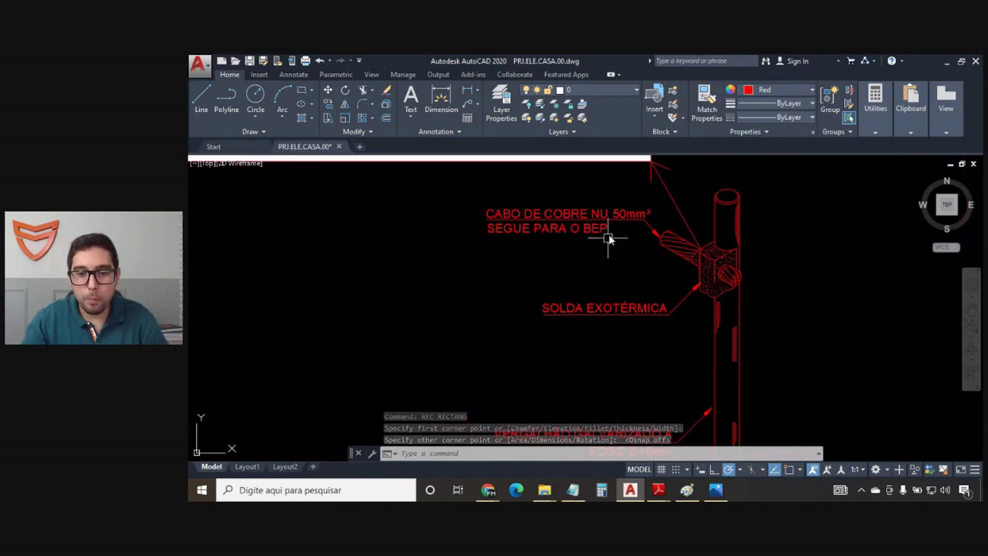
{"action": "scroll", "coordinate": [595, 243], "scroll_direction": "down", "scroll_amount": 3}
{"action": "scroll", "coordinate": [629, 242], "scroll_direction": "down", "scroll_amount": 3}
{"action": "scroll", "coordinate": [633, 231], "scroll_direction": "up", "scroll_amount": 2}
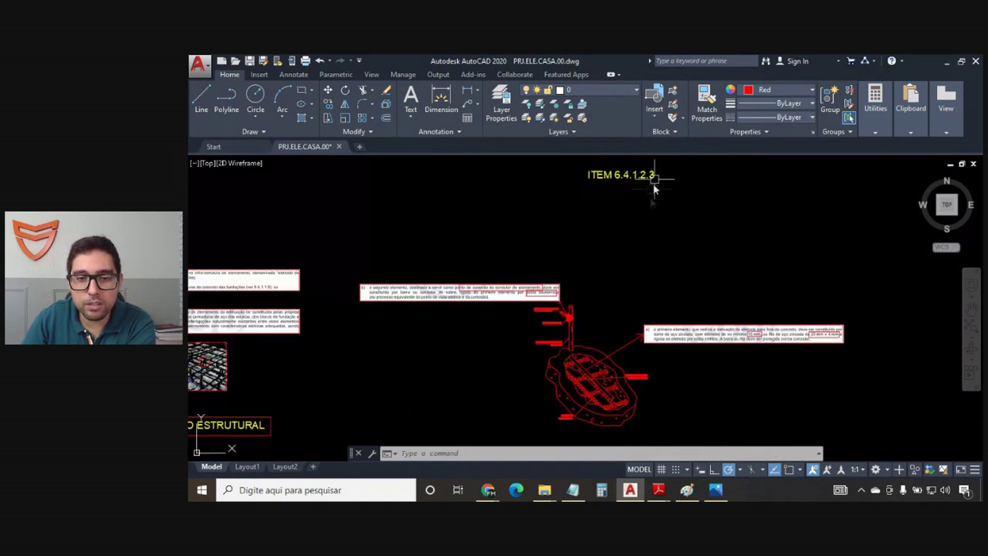
{"action": "scroll", "coordinate": [599, 328], "scroll_direction": "up", "scroll_amount": 3}
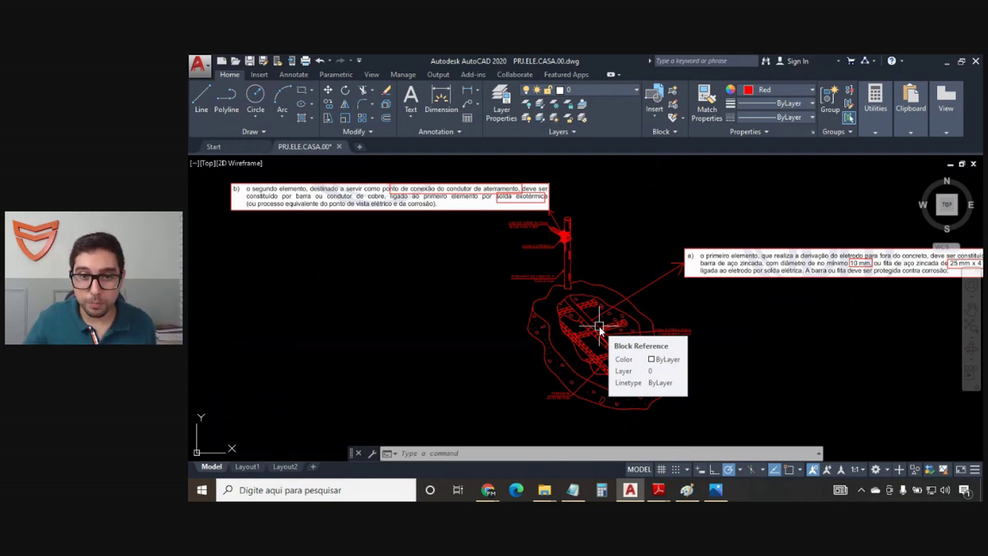
{"action": "scroll", "coordinate": [540, 251], "scroll_direction": "up", "scroll_amount": 2}
{"action": "scroll", "coordinate": [541, 239], "scroll_direction": "up", "scroll_amount": 2}
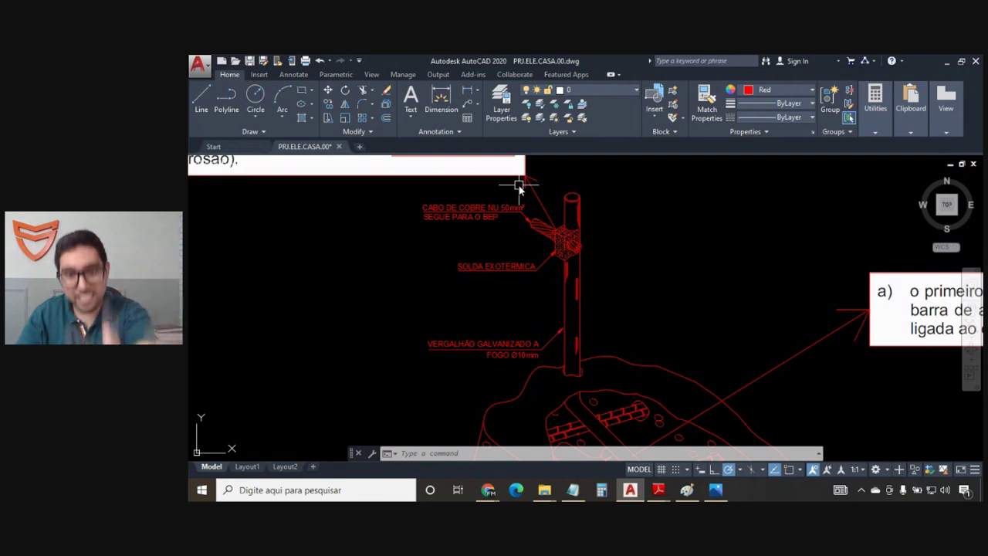
Step: Review the complete foundation connection detail together with highlighted notes a) and b)
{"action": "scroll", "coordinate": [540, 270], "scroll_direction": "down", "scroll_amount": 5}
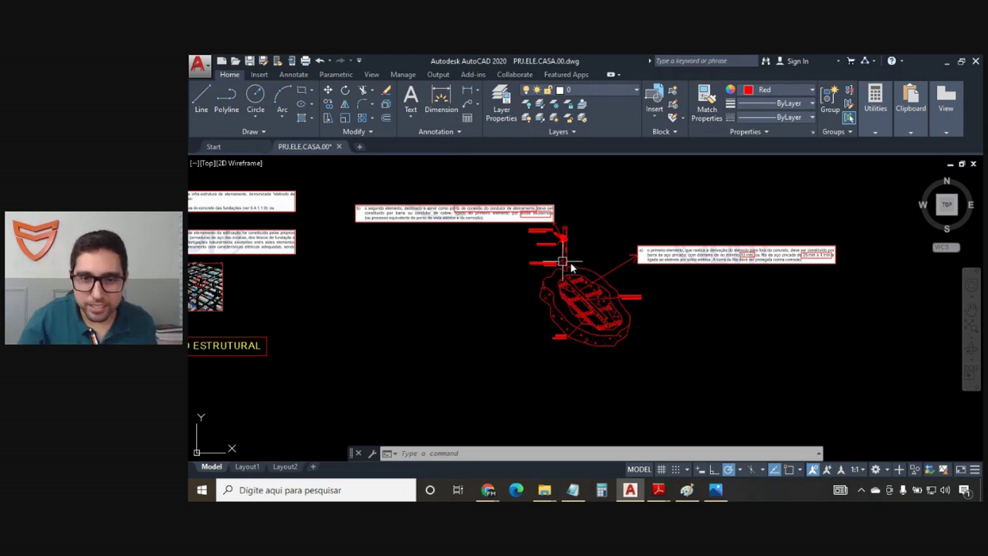
{"action": "scroll", "coordinate": [587, 313], "scroll_direction": "up", "scroll_amount": 2}
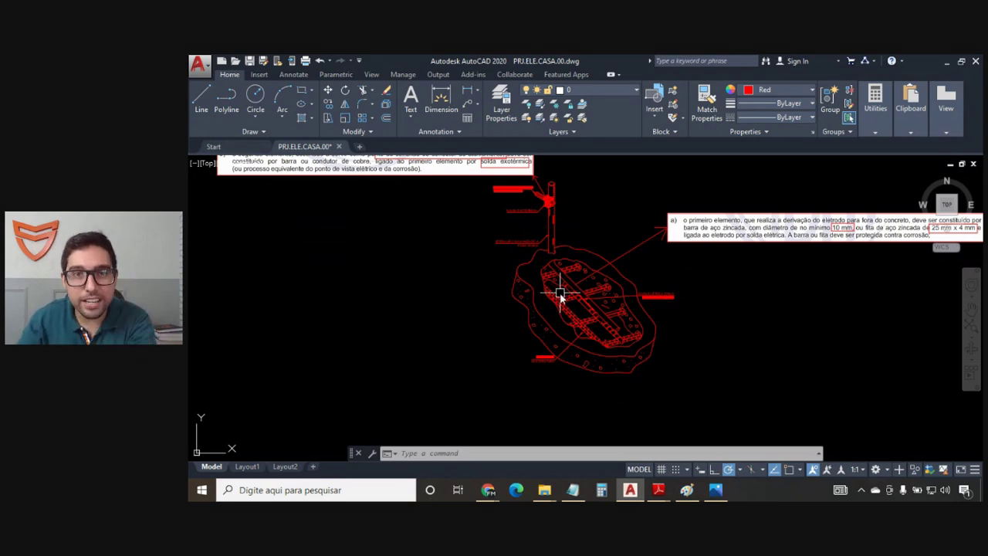
{"action": "scroll", "coordinate": [595, 284], "scroll_direction": "up", "scroll_amount": 4}
{"action": "scroll", "coordinate": [592, 309], "scroll_direction": "down", "scroll_amount": 2}
{"action": "scroll", "coordinate": [558, 214], "scroll_direction": "down", "scroll_amount": 2}
{"action": "scroll", "coordinate": [548, 199], "scroll_direction": "up", "scroll_amount": 1}
{"action": "mouse_move", "coordinate": [547, 216]}
{"action": "middle_mouse_down"}
{"action": "mouse_move", "coordinate": [595, 254]}
{"action": "mouse_move", "coordinate": [652, 340]}
{"action": "middle_mouse_up"}
{"action": "scroll", "coordinate": [650, 337], "scroll_direction": "up", "scroll_amount": 3}
{"action": "scroll", "coordinate": [650, 337], "scroll_direction": "down", "scroll_amount": 3}
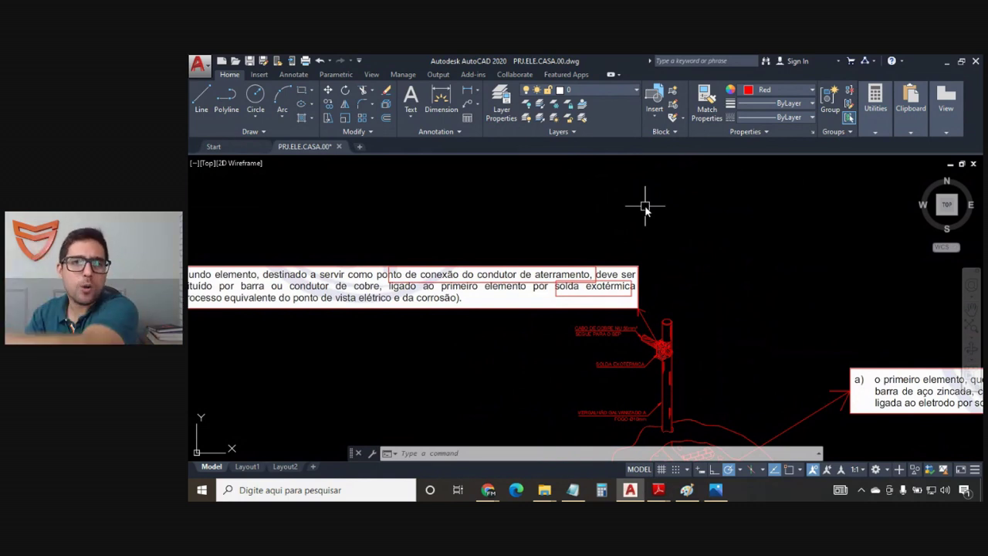
{"action": "scroll", "coordinate": [646, 224], "scroll_direction": "down", "scroll_amount": 2}
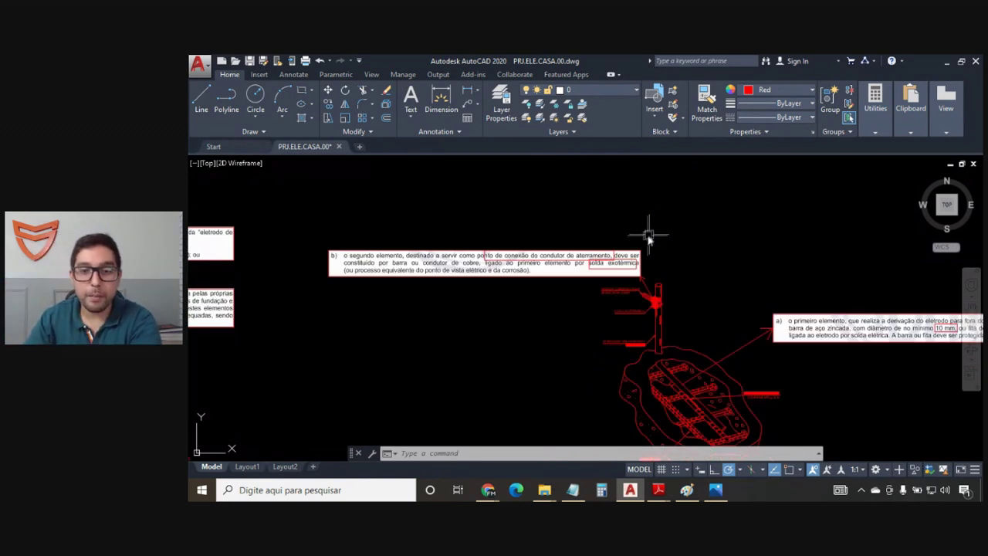
{"action": "middle_click_drag", "start_coordinate": [644, 316], "coordinate": [610, 246]}
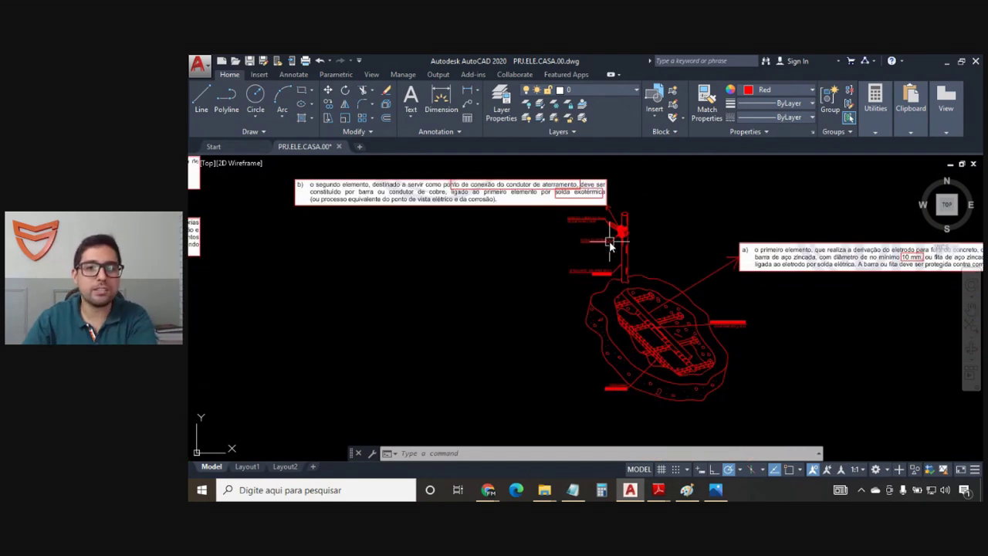
Step: Check the galvanized bar and welds in the foundation reinforcement detail against notes a) and b)
{"action": "scroll", "coordinate": [640, 326], "scroll_direction": "up", "scroll_amount": 2}
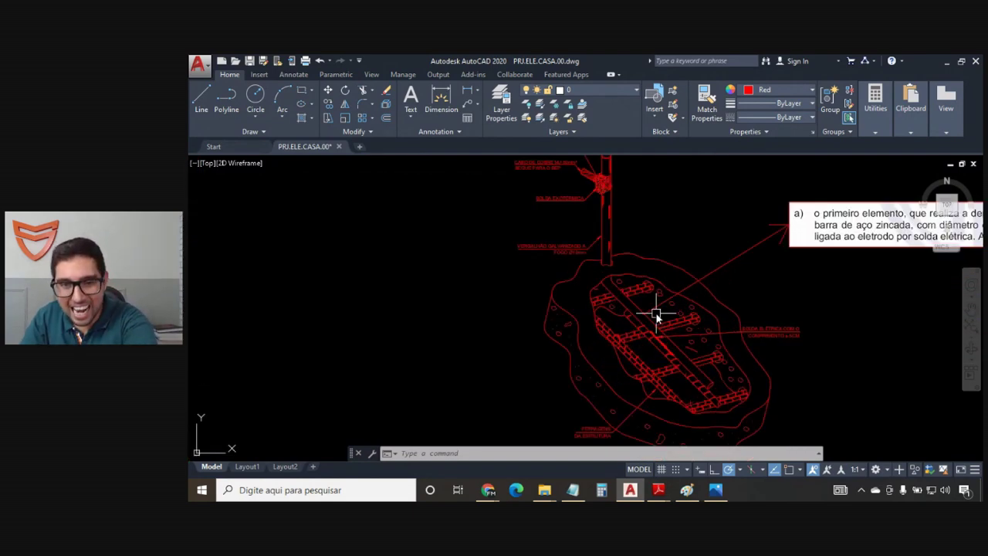
{"action": "middle_click_drag", "start_coordinate": [657, 313], "coordinate": [610, 335]}
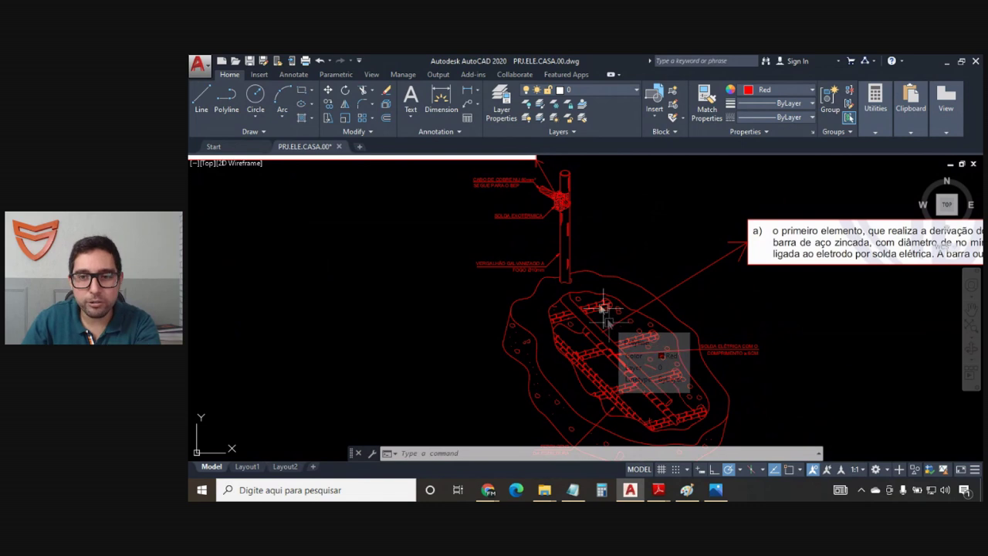
{"action": "scroll", "coordinate": [595, 303], "scroll_direction": "down", "scroll_amount": 2}
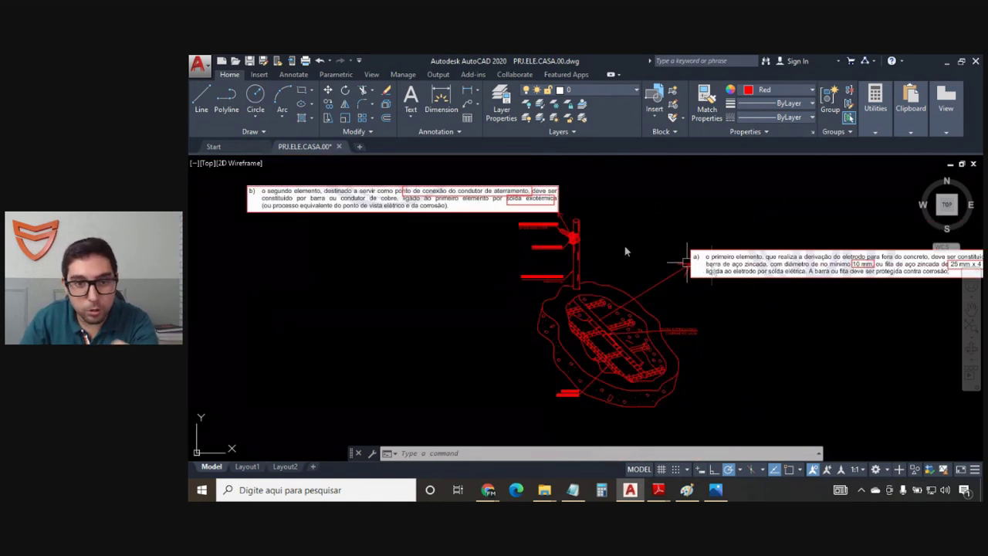
{"action": "scroll", "coordinate": [631, 253], "scroll_direction": "down", "scroll_amount": 2}
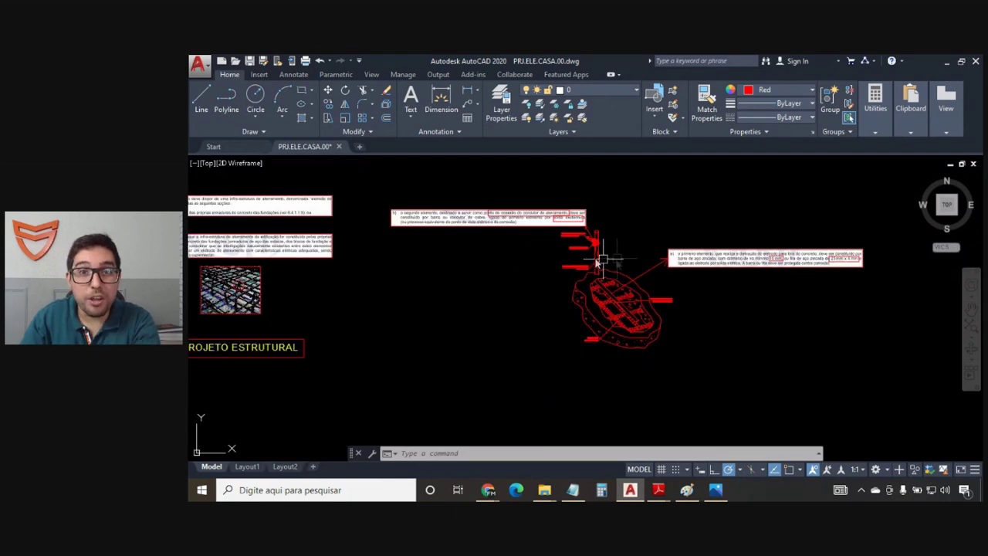
Step: Trace the route in the floor plan from the sidewalk's bare copper grounding triangle through P.MEDIÇÃO to the QDFL panel beside the garage
{"action": "mouse_move", "coordinate": [453, 265]}
{"action": "middle_mouse_down"}
{"action": "mouse_move", "coordinate": [508, 286]}
{"action": "mouse_move", "coordinate": [724, 306]}
{"action": "middle_mouse_up"}
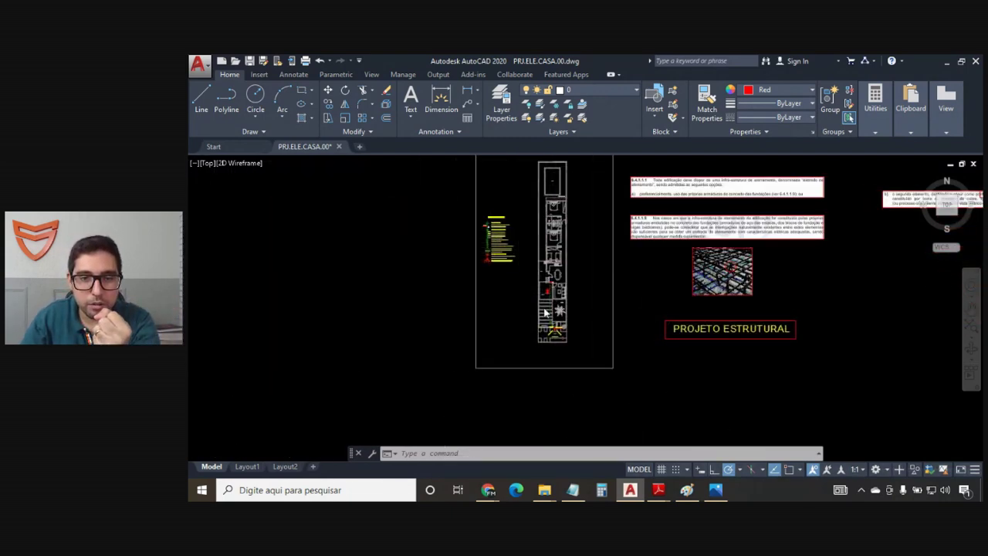
{"action": "scroll", "coordinate": [545, 312], "scroll_direction": "up", "scroll_amount": 8}
{"action": "scroll", "coordinate": [586, 316], "scroll_direction": "up", "scroll_amount": 4}
{"action": "middle_click_drag", "start_coordinate": [618, 327], "coordinate": [615, 292]}
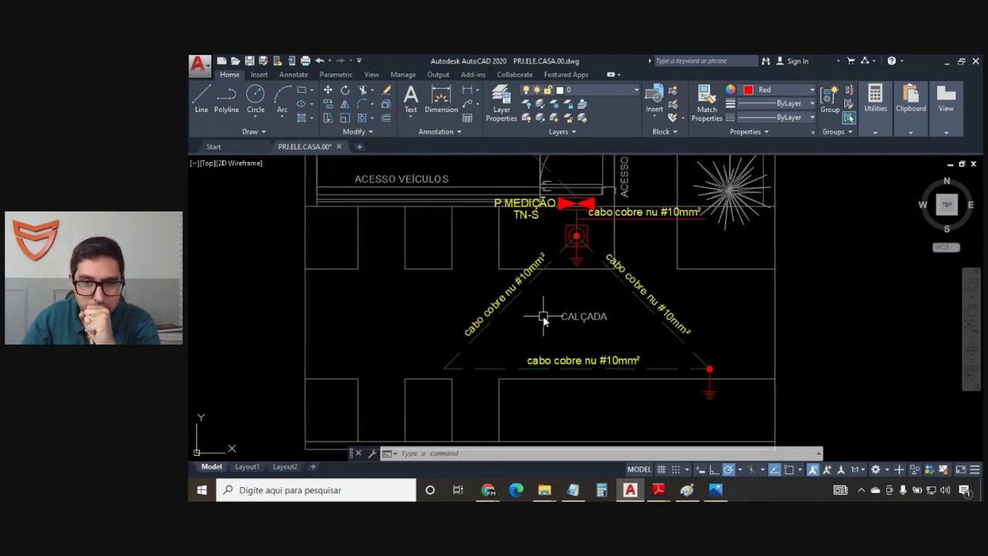
{"action": "scroll", "coordinate": [545, 316], "scroll_direction": "down", "scroll_amount": 4}
{"action": "middle_click_drag", "start_coordinate": [525, 202], "coordinate": [545, 325]}
{"action": "scroll", "coordinate": [579, 364], "scroll_direction": "up", "scroll_amount": 4}
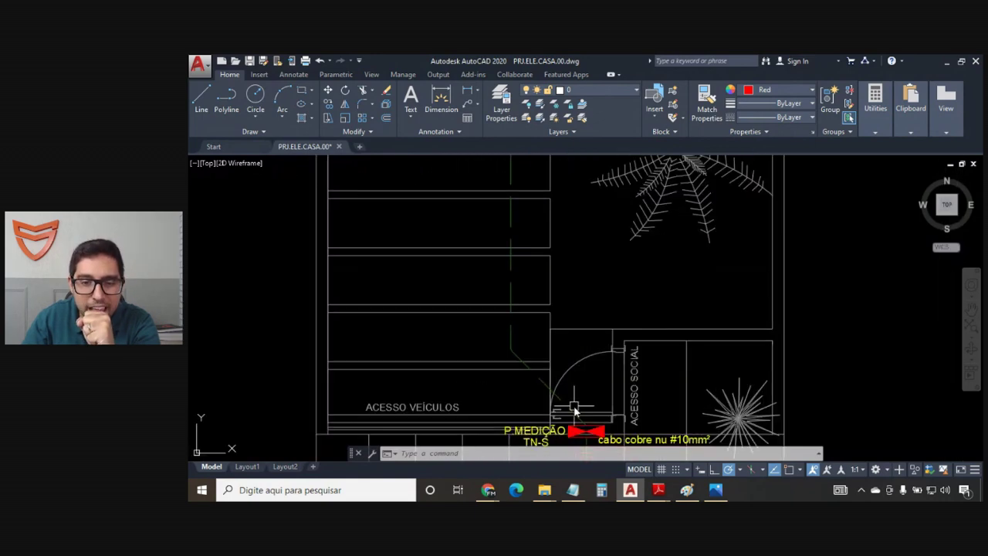
{"action": "middle_click_drag", "start_coordinate": [580, 426], "coordinate": [588, 386]}
{"action": "scroll", "coordinate": [533, 212], "scroll_direction": "down", "scroll_amount": 3}
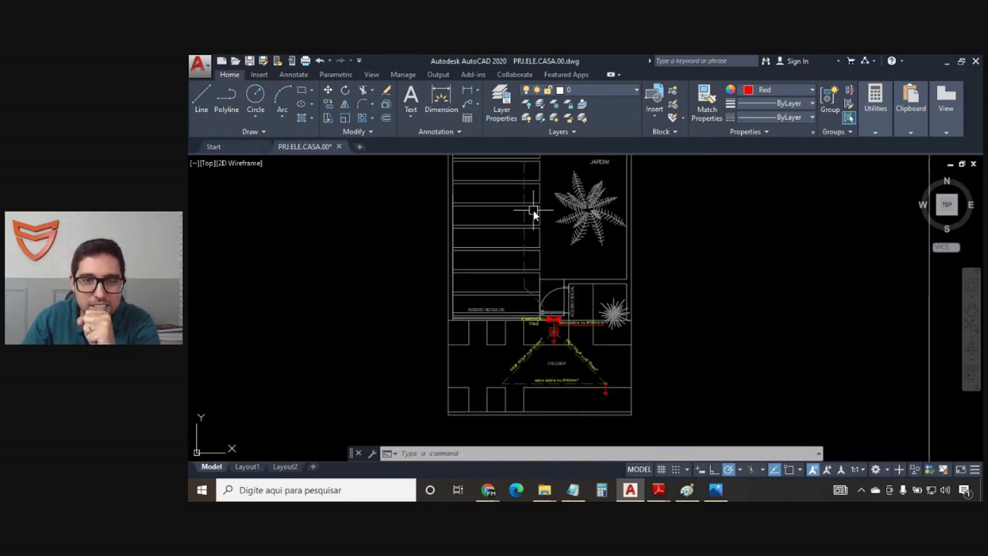
{"action": "middle_click_drag", "start_coordinate": [534, 211], "coordinate": [556, 368]}
{"action": "scroll", "coordinate": [538, 185], "scroll_direction": "up", "scroll_amount": 4}
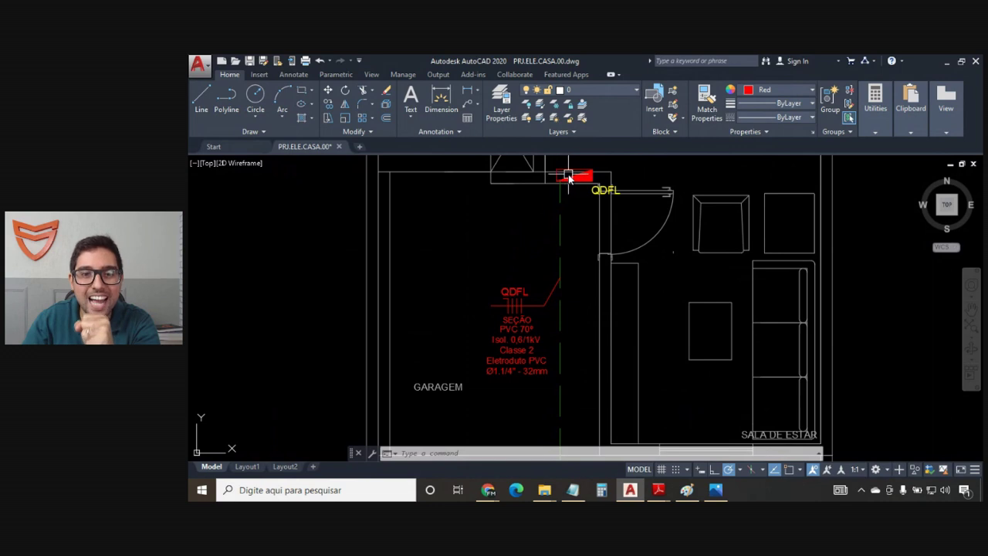
{"action": "scroll", "coordinate": [569, 178], "scroll_direction": "up", "scroll_amount": 2}
{"action": "middle_click_drag", "start_coordinate": [608, 174], "coordinate": [569, 224]}
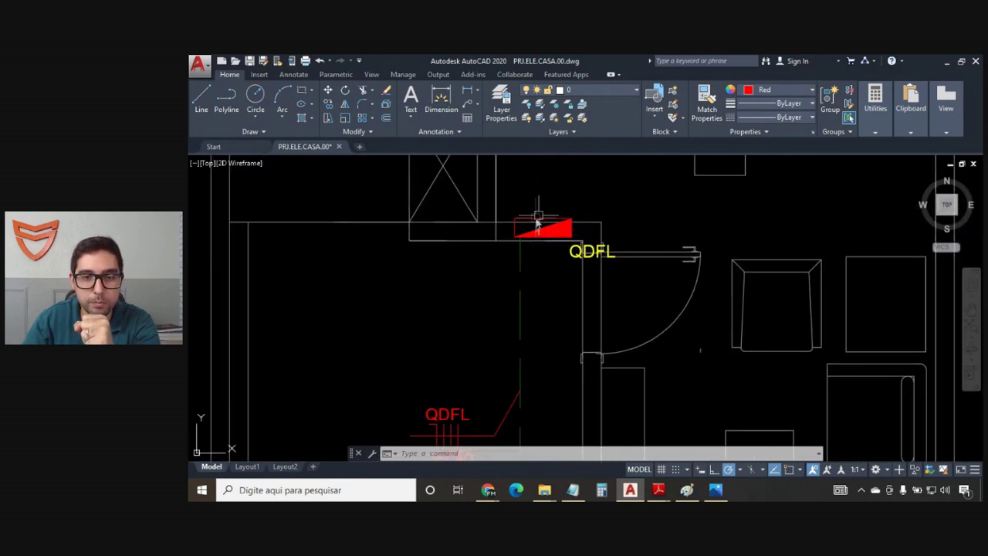
Step: Move the yellow QDFL label up so it sits directly beside the red panel symbol
{"action": "scroll", "coordinate": [554, 243], "scroll_direction": "up", "scroll_amount": 2}
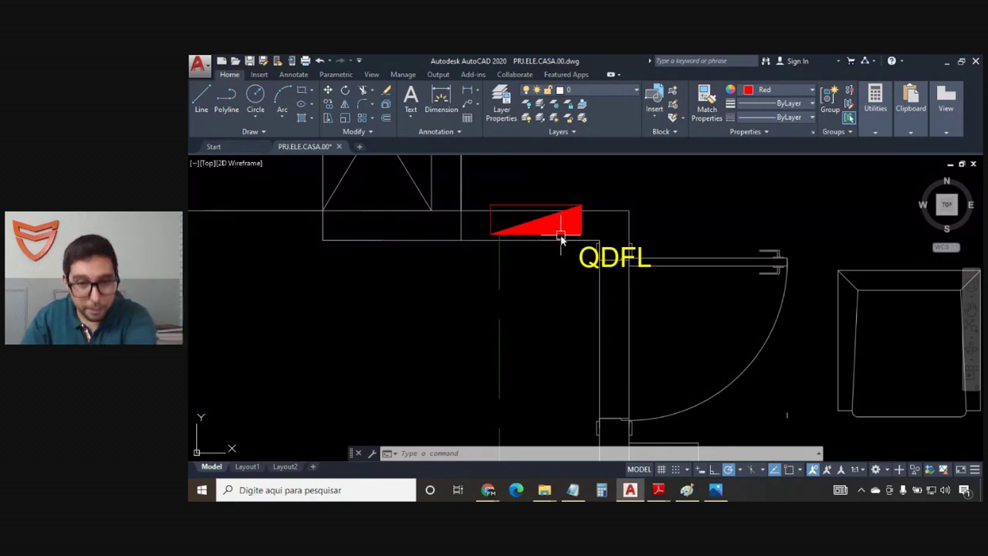
{"action": "left_click", "coordinate": [588, 264]}
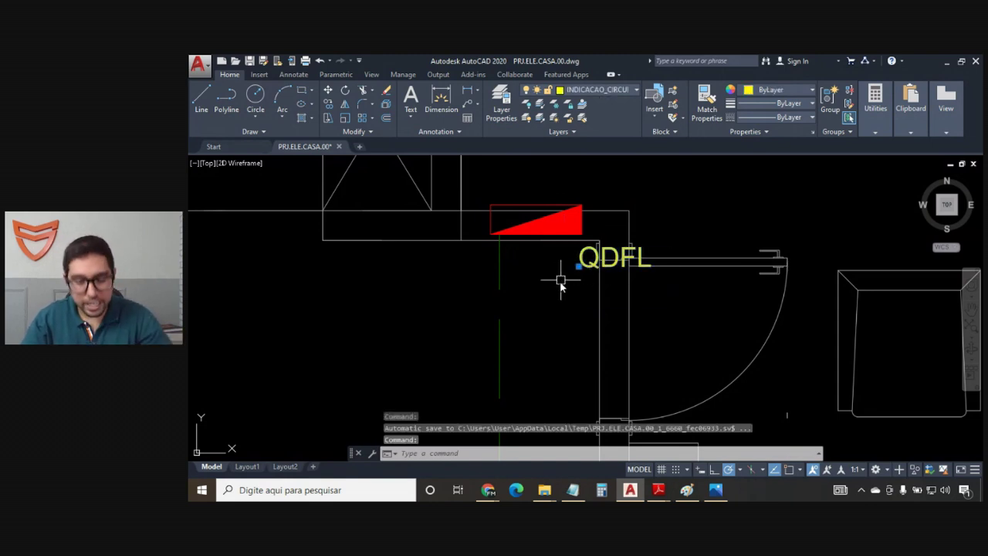
{"action": "type", "text": "m"}
{"action": "key", "text": "Return"}
{"action": "left_click", "coordinate": [558, 281]}
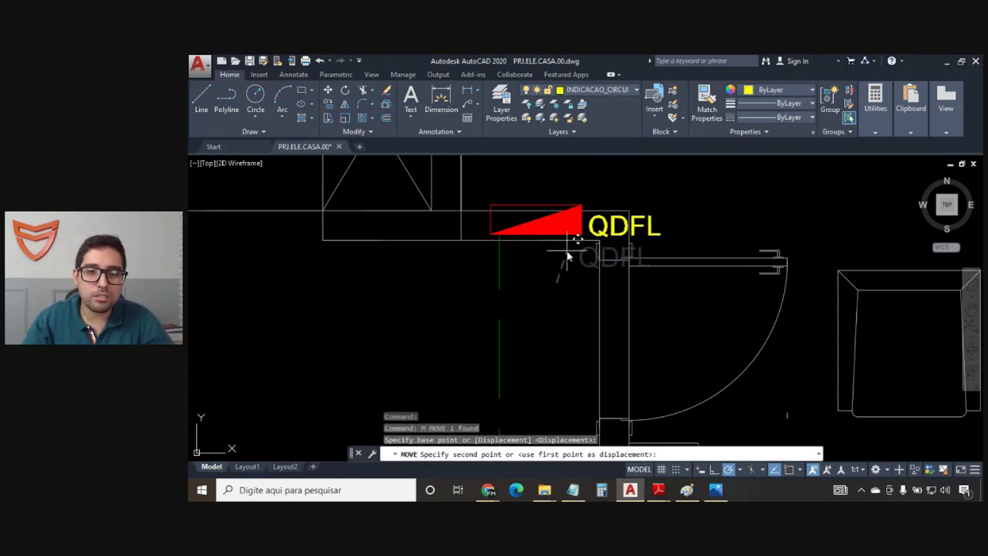
{"action": "left_click", "coordinate": [563, 253]}
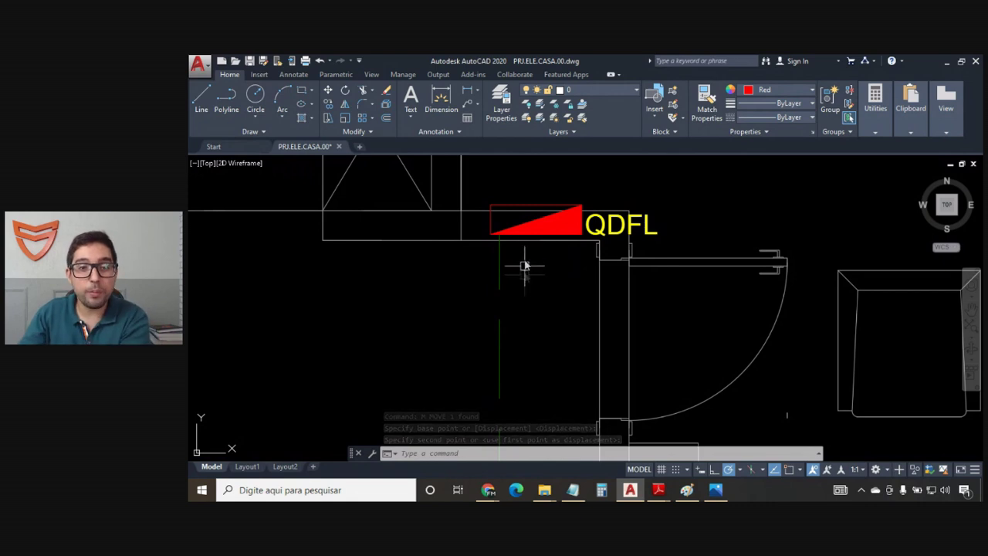
Step: Examine the QDFL panel together with its conduit line and the feeder annotation in the garage
{"action": "mouse_move", "coordinate": [499, 242]}
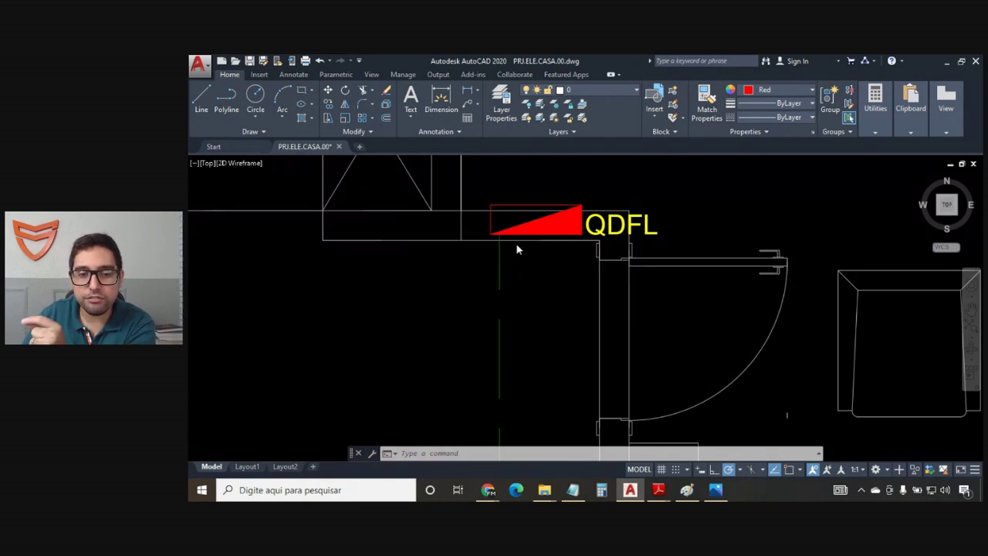
{"action": "scroll", "coordinate": [516, 258], "scroll_direction": "down", "scroll_amount": 3}
{"action": "scroll", "coordinate": [507, 390], "scroll_direction": "up", "scroll_amount": 2}
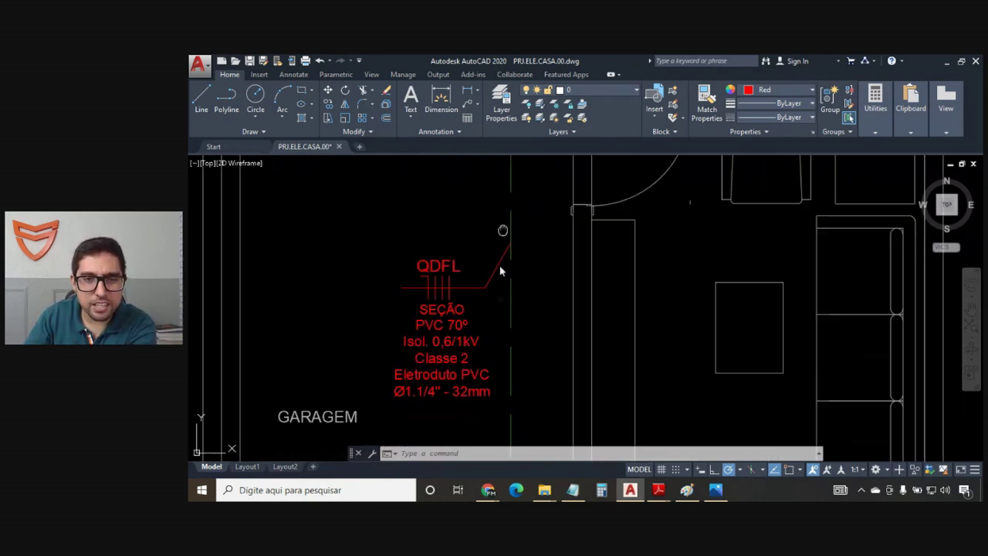
{"action": "middle_click_drag", "start_coordinate": [505, 216], "coordinate": [499, 321]}
{"action": "scroll", "coordinate": [511, 188], "scroll_direction": "up", "scroll_amount": 2}
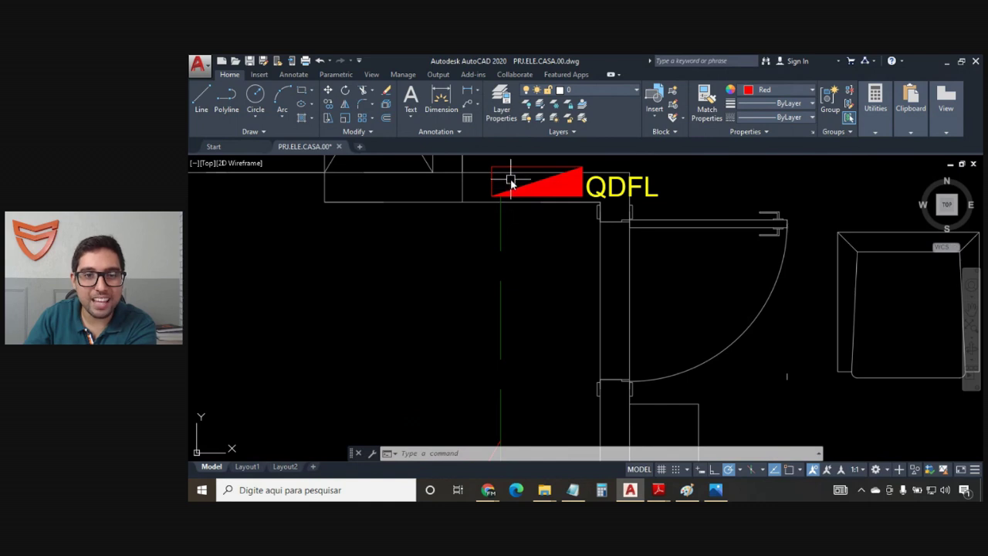
{"action": "scroll", "coordinate": [510, 195], "scroll_direction": "down", "scroll_amount": 2}
{"action": "middle_click_drag", "start_coordinate": [462, 398], "coordinate": [484, 276]}
{"action": "scroll", "coordinate": [482, 276], "scroll_direction": "up", "scroll_amount": 2}
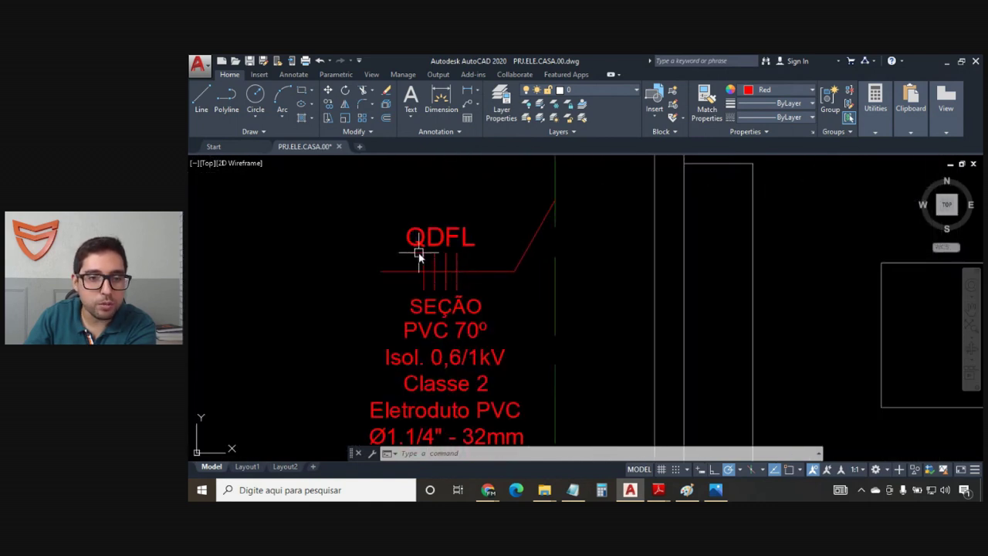
{"action": "scroll", "coordinate": [418, 257], "scroll_direction": "down", "scroll_amount": 2}
{"action": "middle_click_drag", "start_coordinate": [475, 260], "coordinate": [518, 353]}
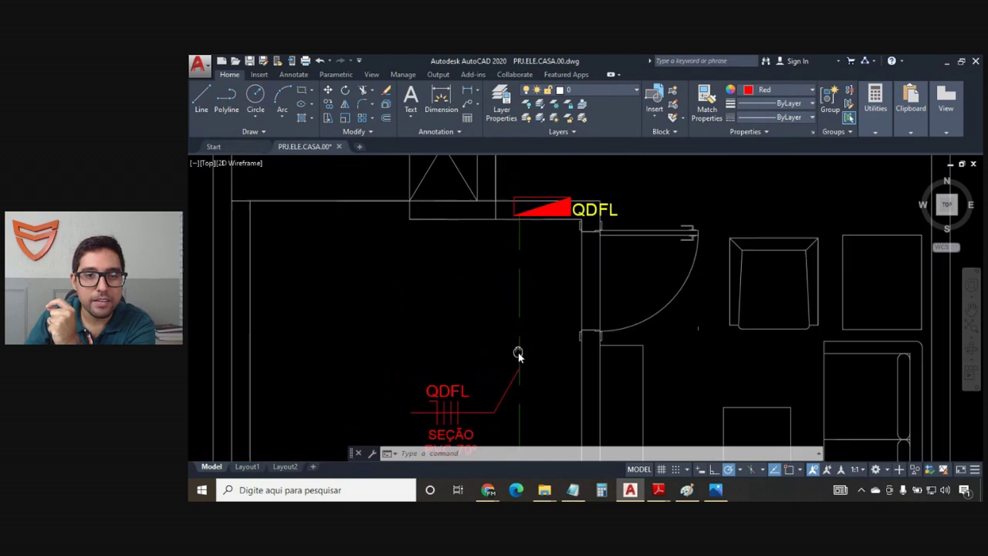
{"action": "scroll", "coordinate": [539, 209], "scroll_direction": "up", "scroll_amount": 3}
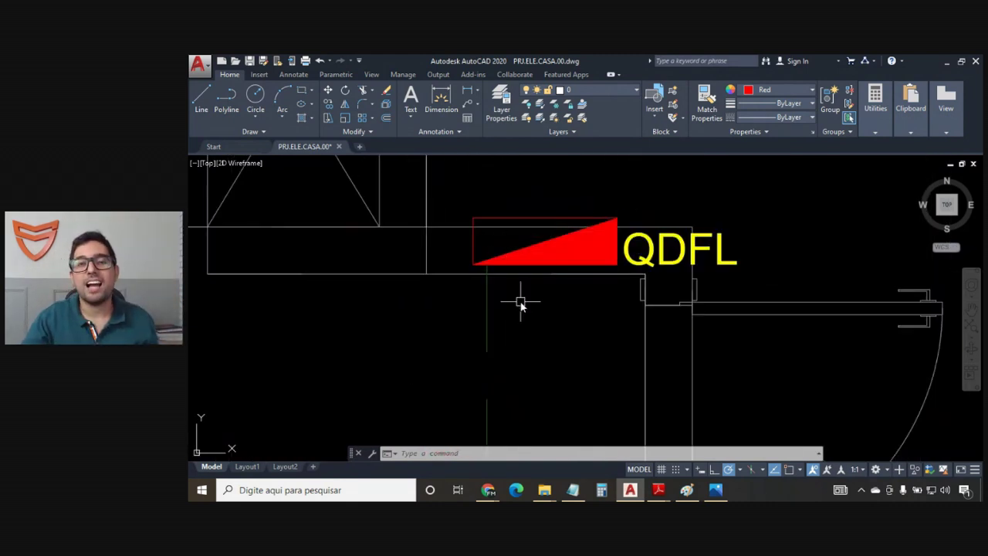
Step: Find the grounding conductor symbol in the drawing's symbol legend
{"action": "scroll", "coordinate": [533, 302], "scroll_direction": "down", "scroll_amount": 5}
{"action": "middle_click_drag", "start_coordinate": [687, 287], "coordinate": [430, 295]}
{"action": "middle_click_drag", "start_coordinate": [703, 302], "coordinate": [426, 259]}
{"action": "scroll", "coordinate": [426, 259], "scroll_direction": "down", "scroll_amount": 1}
{"action": "scroll", "coordinate": [467, 263], "scroll_direction": "down", "scroll_amount": 2}
{"action": "middle_click_drag", "start_coordinate": [733, 266], "coordinate": [379, 378]}
{"action": "scroll", "coordinate": [728, 376], "scroll_direction": "up", "scroll_amount": 2}
{"action": "scroll", "coordinate": [672, 336], "scroll_direction": "down", "scroll_amount": 6}
{"action": "middle_click_drag", "start_coordinate": [379, 332], "coordinate": [579, 281]}
{"action": "scroll", "coordinate": [476, 261], "scroll_direction": "up", "scroll_amount": 9}
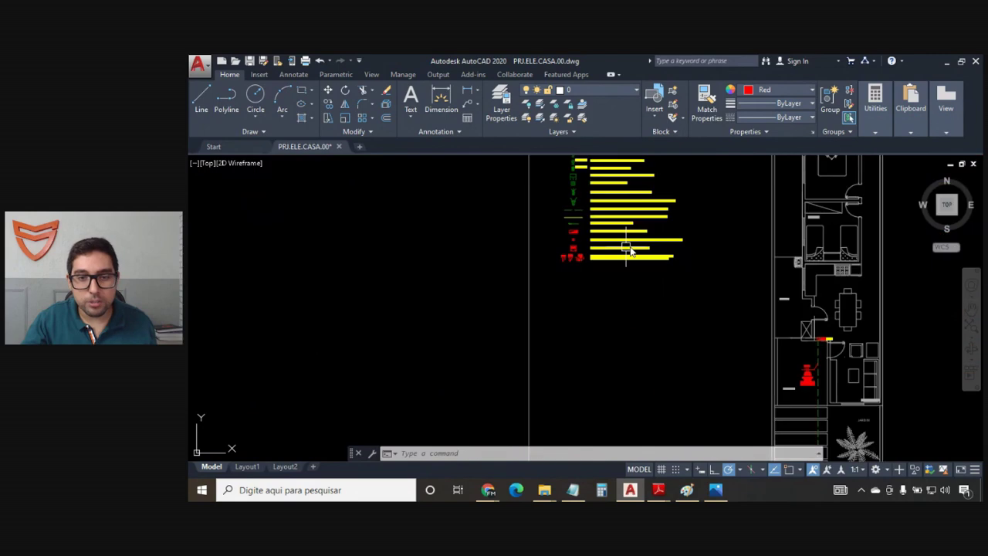
{"action": "scroll", "coordinate": [484, 220], "scroll_direction": "up", "scroll_amount": 4}
{"action": "scroll", "coordinate": [757, 244], "scroll_direction": "up", "scroll_amount": 4}
{"action": "middle_click_drag", "start_coordinate": [666, 229], "coordinate": [589, 269]}
{"action": "scroll", "coordinate": [629, 256], "scroll_direction": "up", "scroll_amount": 2}
{"action": "left_click", "coordinate": [617, 267]}
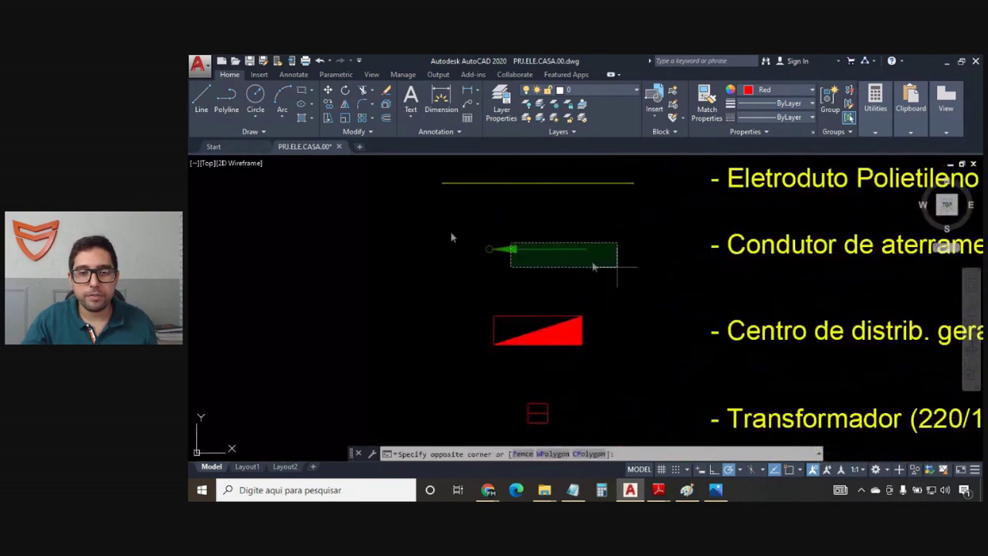
{"action": "left_click", "coordinate": [428, 224]}
{"action": "scroll", "coordinate": [561, 243], "scroll_direction": "up", "scroll_amount": 4}
{"action": "key", "text": "Escape"}
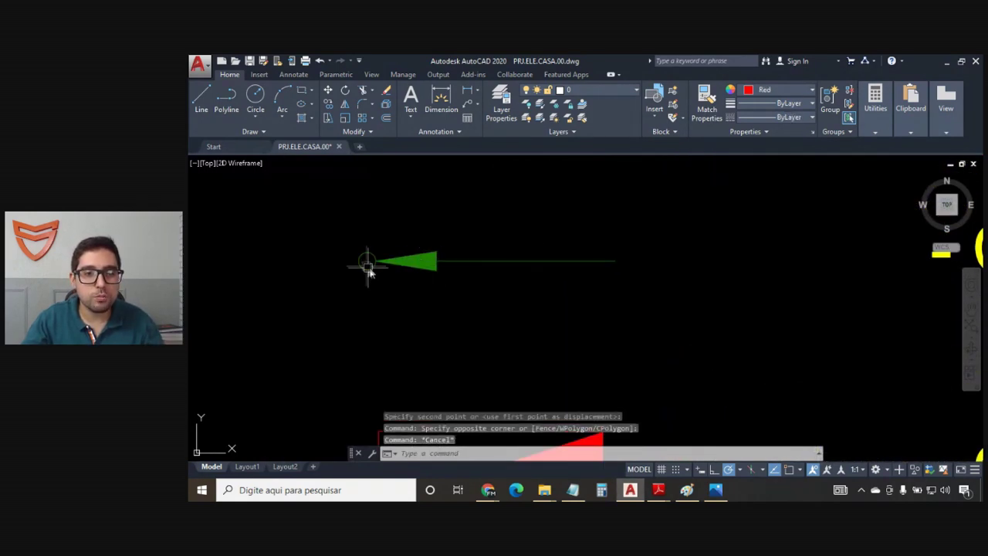
Step: Copy the grounding conductor symbol from the legend, based at its circle's center, to just above the QDFL panel symbol
{"action": "scroll", "coordinate": [377, 277], "scroll_direction": "down", "scroll_amount": 4}
{"action": "scroll", "coordinate": [691, 297], "scroll_direction": "up", "scroll_amount": 2}
{"action": "scroll", "coordinate": [714, 301], "scroll_direction": "up", "scroll_amount": 3}
{"action": "middle_click_drag", "start_coordinate": [402, 277], "coordinate": [590, 278]}
{"action": "left_click", "coordinate": [481, 298]}
{"action": "left_click", "coordinate": [339, 254]}
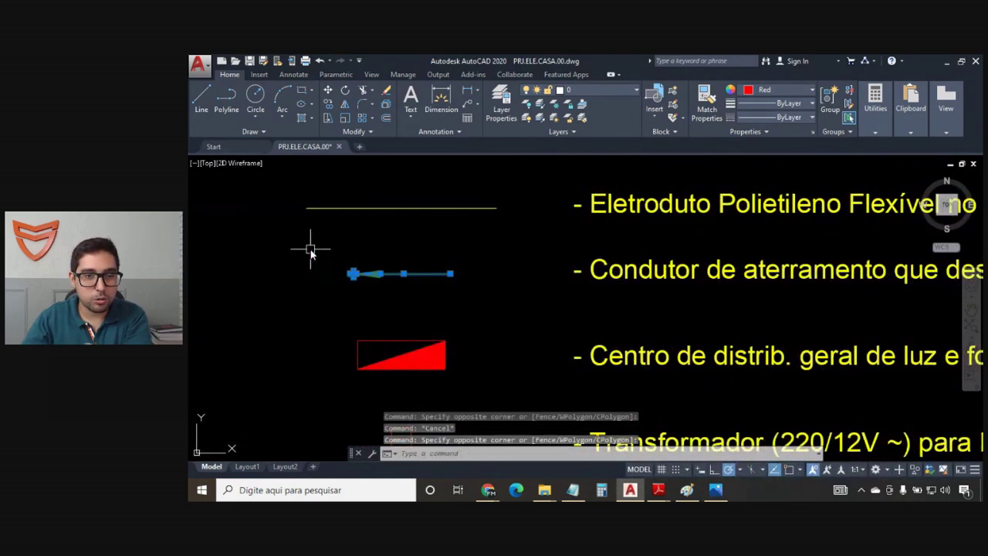
{"action": "type", "text": "co"}
{"action": "key", "text": "Return"}
{"action": "scroll", "coordinate": [356, 292], "scroll_direction": "up", "scroll_amount": 4}
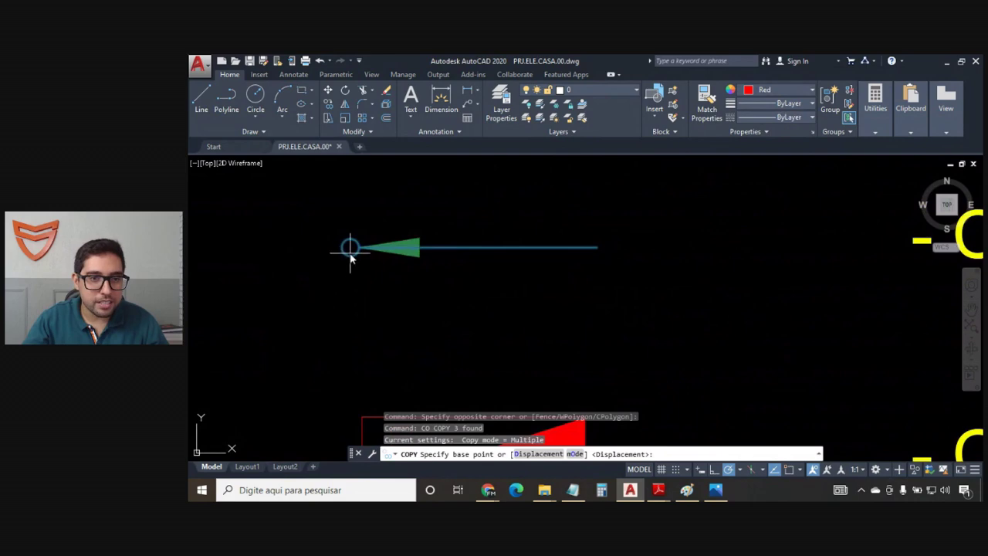
{"action": "left_click", "coordinate": [350, 247]}
{"action": "scroll", "coordinate": [351, 253], "scroll_direction": "down", "scroll_amount": 8}
{"action": "mouse_move", "coordinate": [501, 274]}
{"action": "middle_mouse_down"}
{"action": "mouse_move", "coordinate": [668, 339]}
{"action": "mouse_move", "coordinate": [575, 158]}
{"action": "middle_mouse_up"}
{"action": "scroll", "coordinate": [573, 257], "scroll_direction": "up", "scroll_amount": 8}
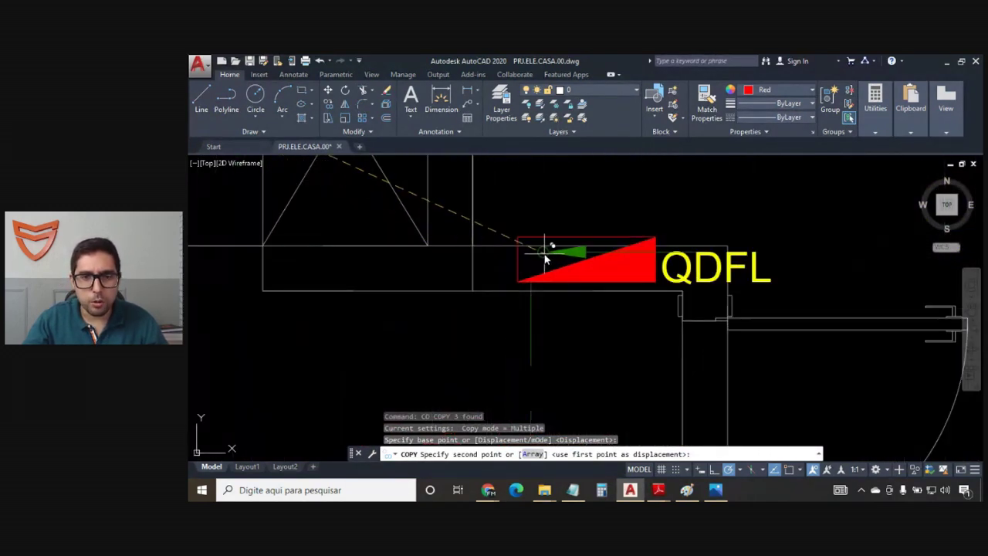
{"action": "left_click", "coordinate": [562, 198]}
{"action": "key", "text": "Escape"}
Step: Rotate the copied grounding symbol about its circle's center so its line rises diagonally to the upper right
{"action": "left_click", "coordinate": [627, 213]}
{"action": "left_click", "coordinate": [529, 181]}
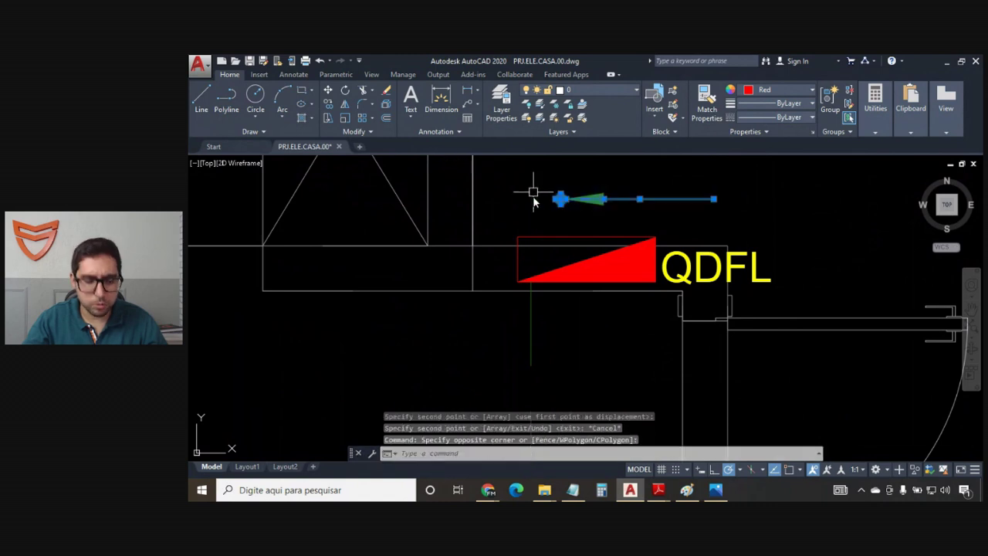
{"action": "middle_click_drag", "start_coordinate": [540, 232], "coordinate": [540, 257]}
{"action": "type", "text": "ro"}
{"action": "key", "text": "Return"}
{"action": "scroll", "coordinate": [544, 254], "scroll_direction": "up", "scroll_amount": 3}
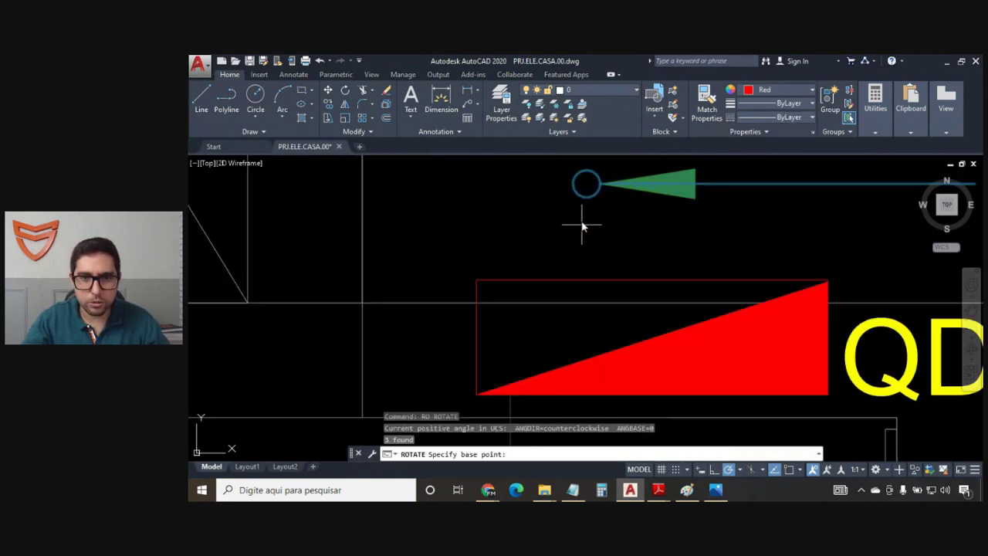
{"action": "left_click", "coordinate": [588, 183]}
{"action": "scroll", "coordinate": [587, 185], "scroll_direction": "down", "scroll_amount": 2}
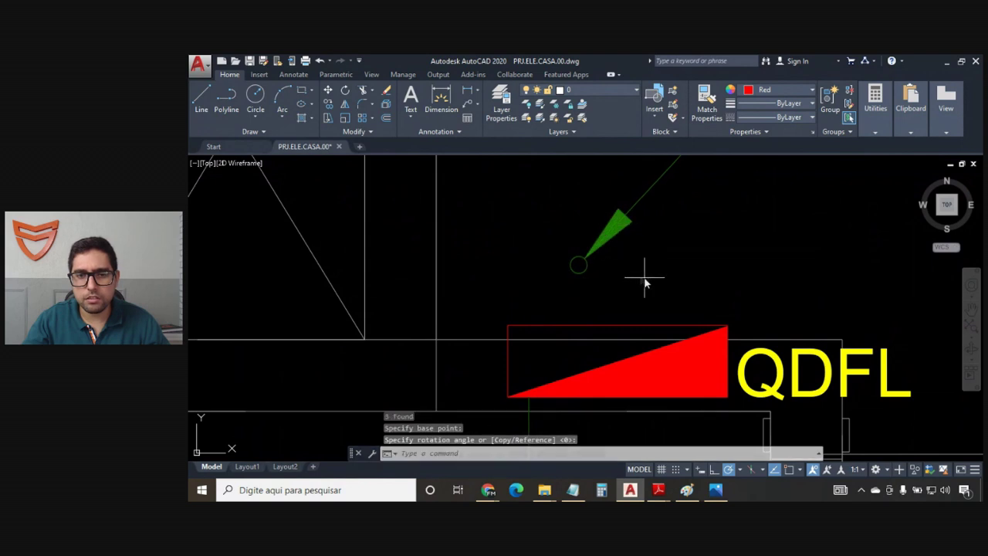
Step: Move the rotated grounding symbol down so its circle lies inside the unfilled part of the QDFL panel symbol
{"action": "left_click", "coordinate": [644, 278]}
{"action": "left_click", "coordinate": [552, 195]}
{"action": "scroll", "coordinate": [551, 243], "scroll_direction": "down", "scroll_amount": 3}
{"action": "type", "text": "m"}
{"action": "key", "text": "Return"}
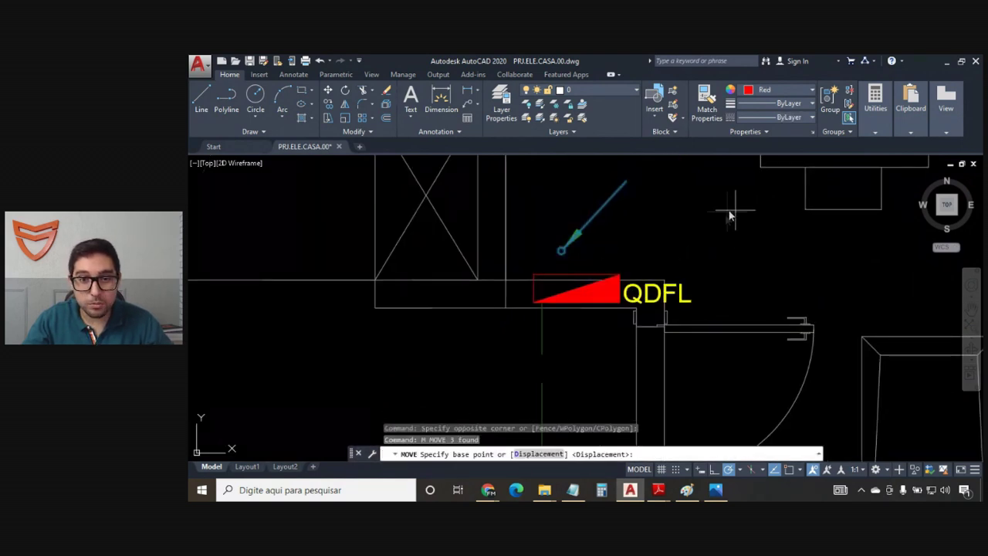
{"action": "left_click", "coordinate": [729, 216]}
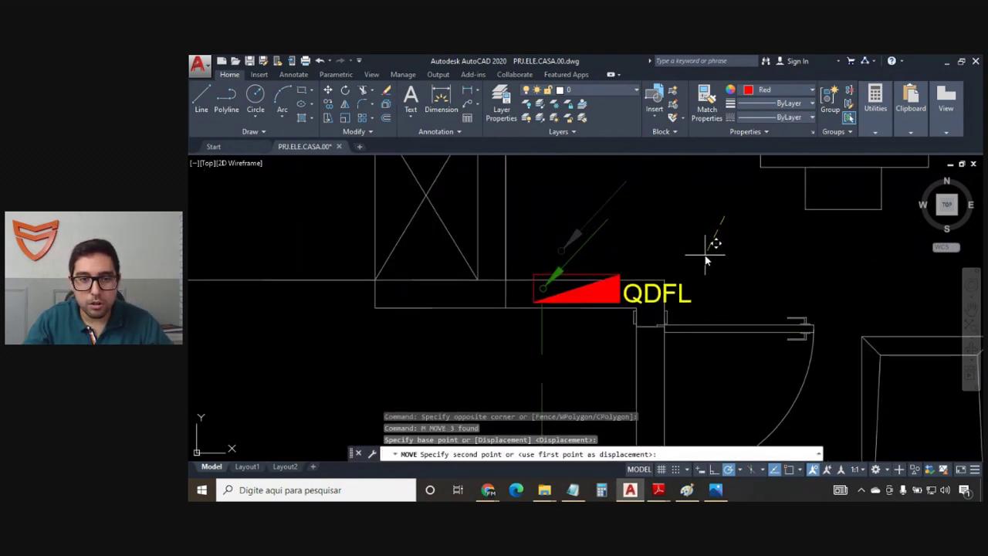
{"action": "left_click", "coordinate": [705, 255]}
{"action": "middle_click_drag", "start_coordinate": [586, 275], "coordinate": [548, 283]}
{"action": "key", "text": "Escape"}
{"action": "key", "text": "Escape"}
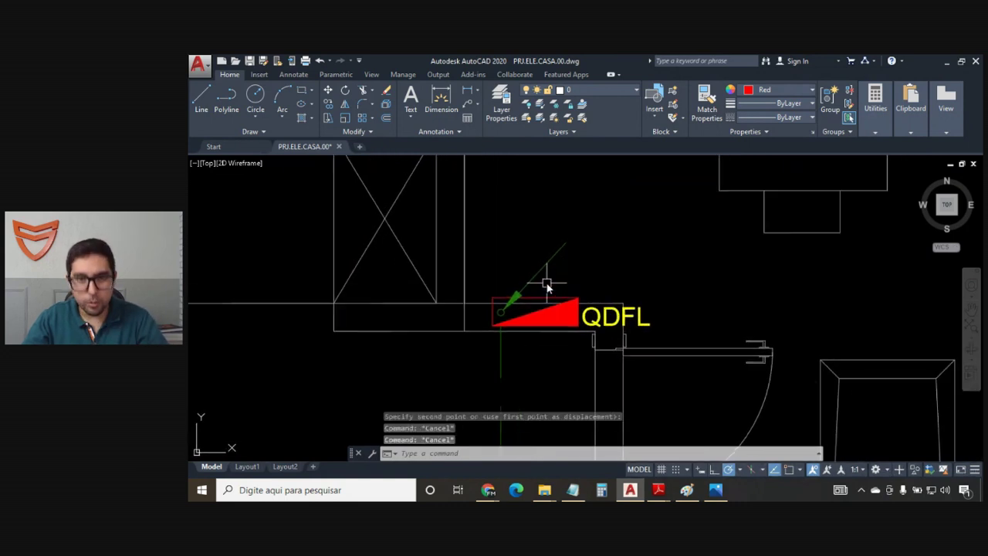
Step: With object snap on, draw a polyline extending the grounding symbol's line diagonally upward and then horizontally to the right as a leader
{"action": "type", "text": "pl"}
{"action": "key", "text": "Return"}
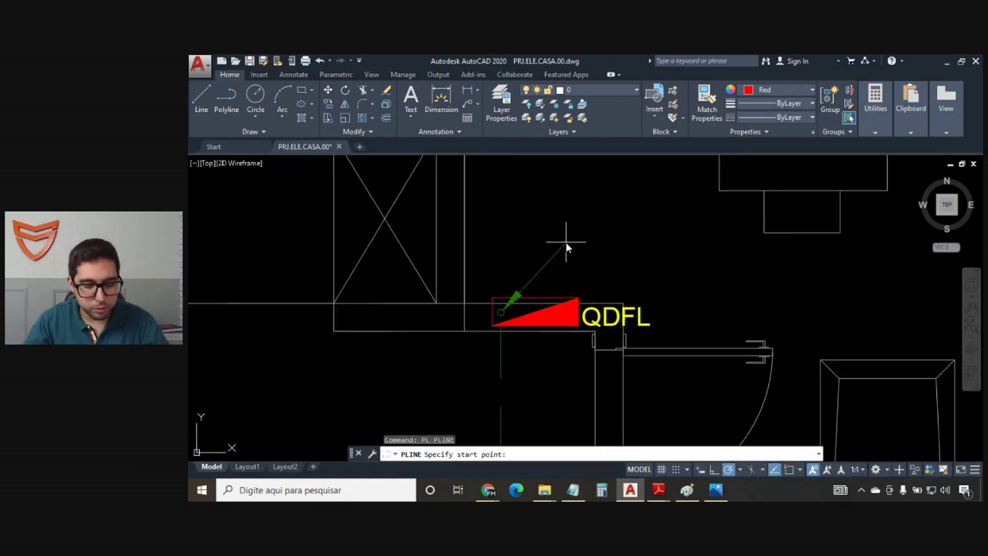
{"action": "key", "text": "F3"}
{"action": "left_click", "coordinate": [566, 243]}
{"action": "left_click", "coordinate": [587, 221]}
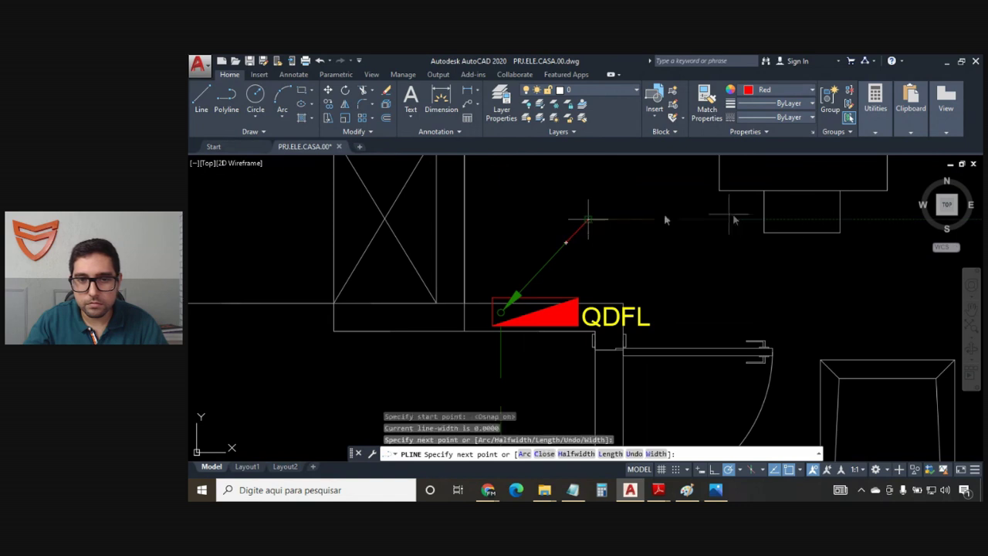
{"action": "left_click", "coordinate": [741, 221]}
{"action": "key", "text": "Escape"}
Step: Copy the QDFL panel label straight up to just above the horizontal segment of the leader
{"action": "left_click", "coordinate": [658, 311]}
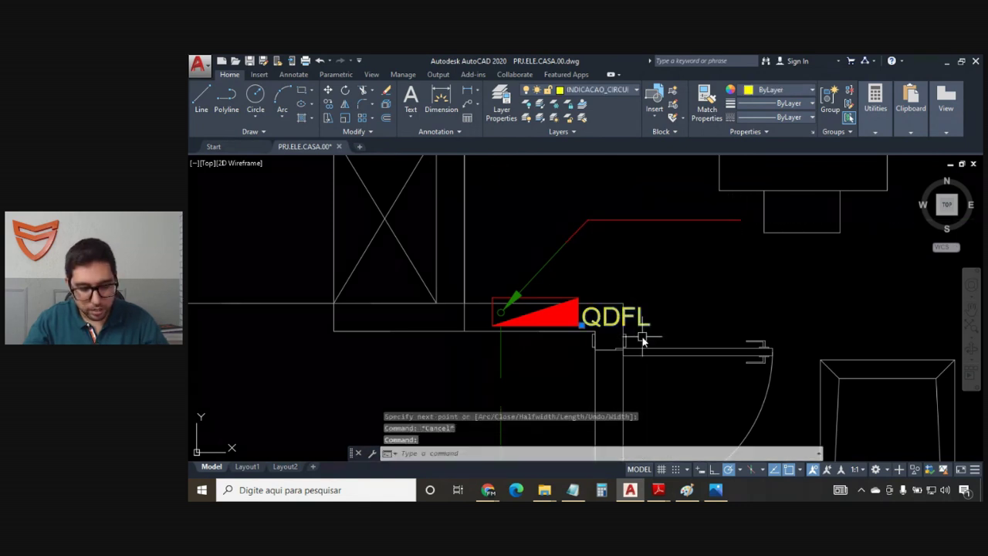
{"action": "type", "text": "co"}
{"action": "key", "text": "Return"}
{"action": "left_click", "coordinate": [657, 317]}
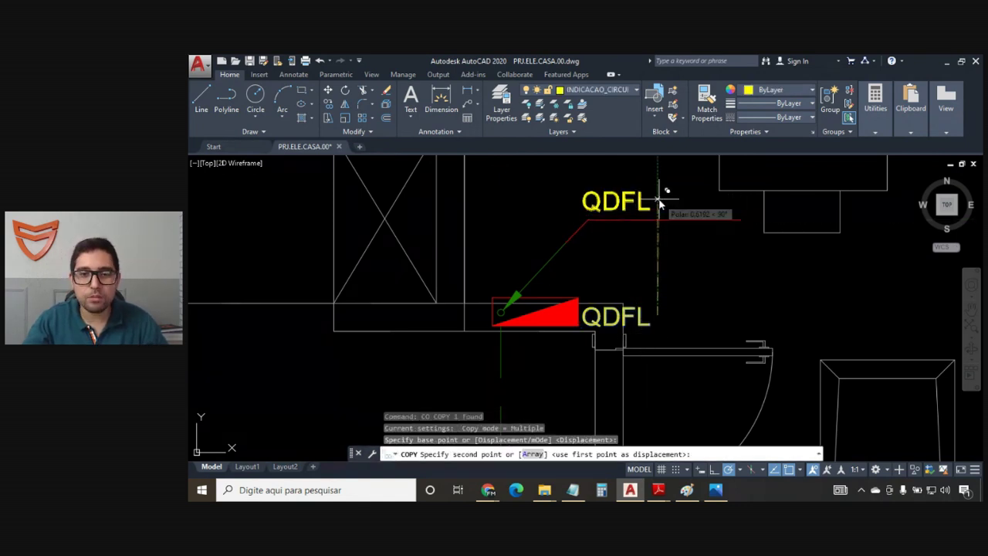
{"action": "left_click", "coordinate": [657, 202]}
{"action": "key", "text": "Escape"}
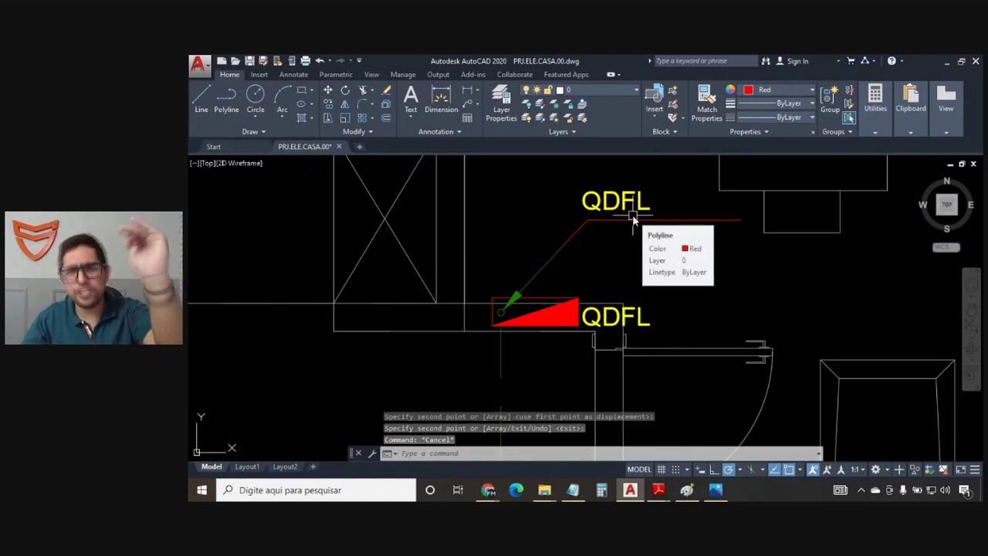
{"action": "type", "text": "ed"}
{"action": "key", "text": "Return"}
{"action": "key", "text": "Escape"}
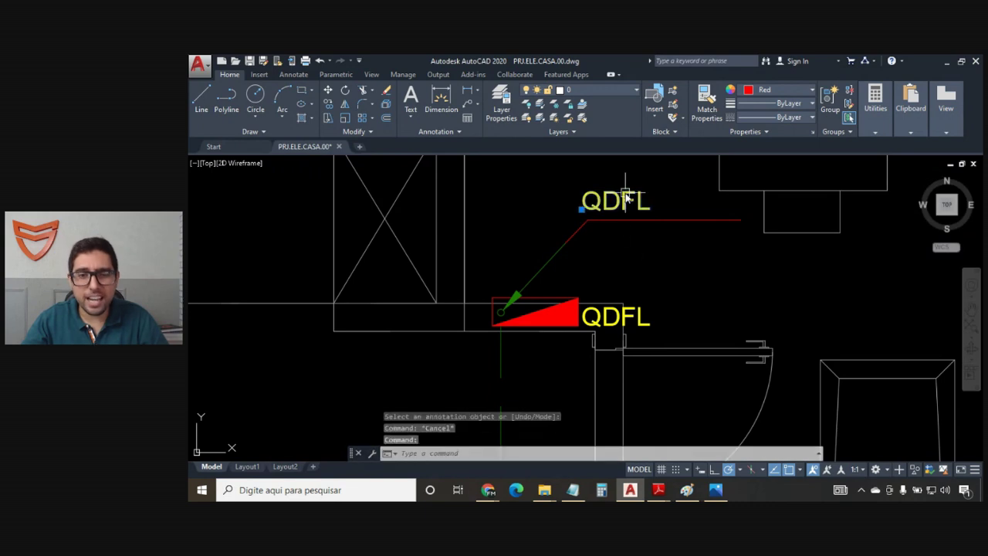
Step: Convert the copied QDFL label above the leader to multiline text and stretch its text frame wider to the right
{"action": "left_click", "coordinate": [616, 215]}
{"action": "type", "text": "txt2mtxt"}
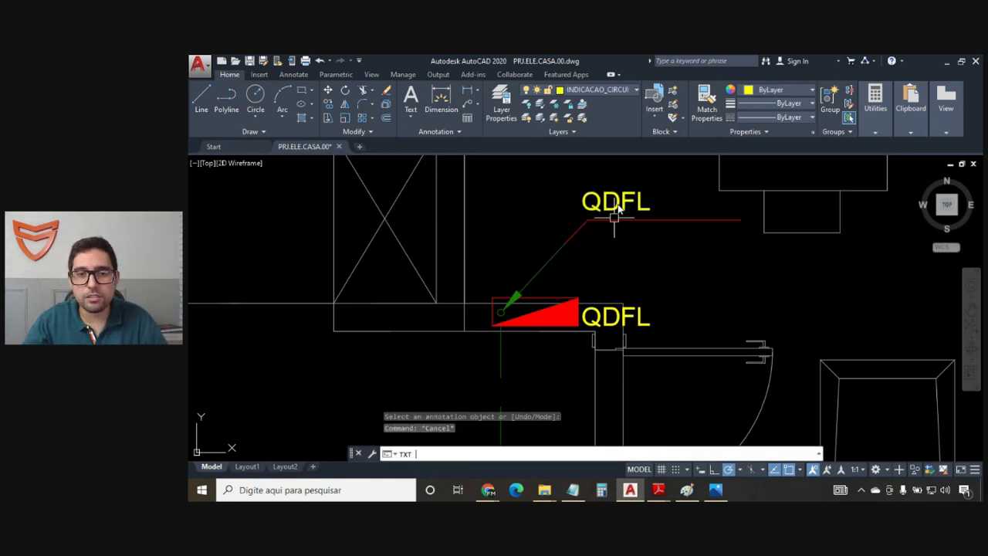
{"action": "key", "text": "Return"}
{"action": "left_click", "coordinate": [650, 190]}
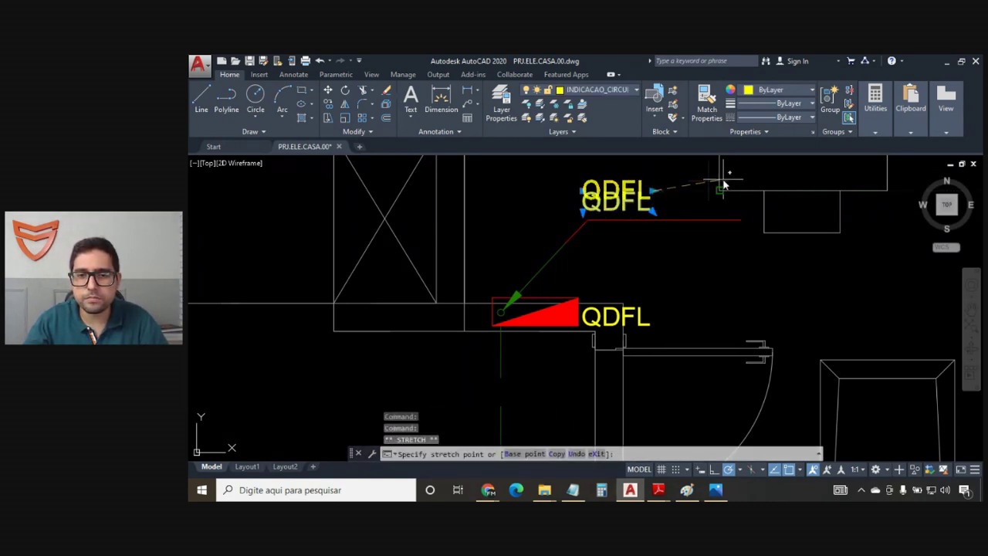
{"action": "key", "text": "Escape"}
{"action": "left_click", "coordinate": [630, 207]}
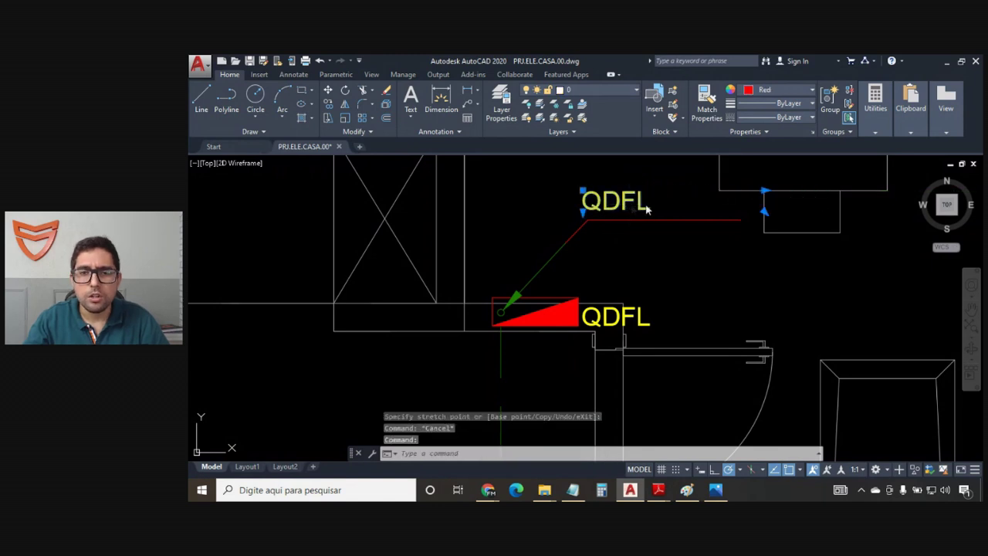
Step: Replace the copied label's text with "Condutor de aterramento vai até as armaduras do concreto (Ver detalhe 01)" and widen its frame to wrap in three lines
{"action": "double_click", "coordinate": [667, 201]}
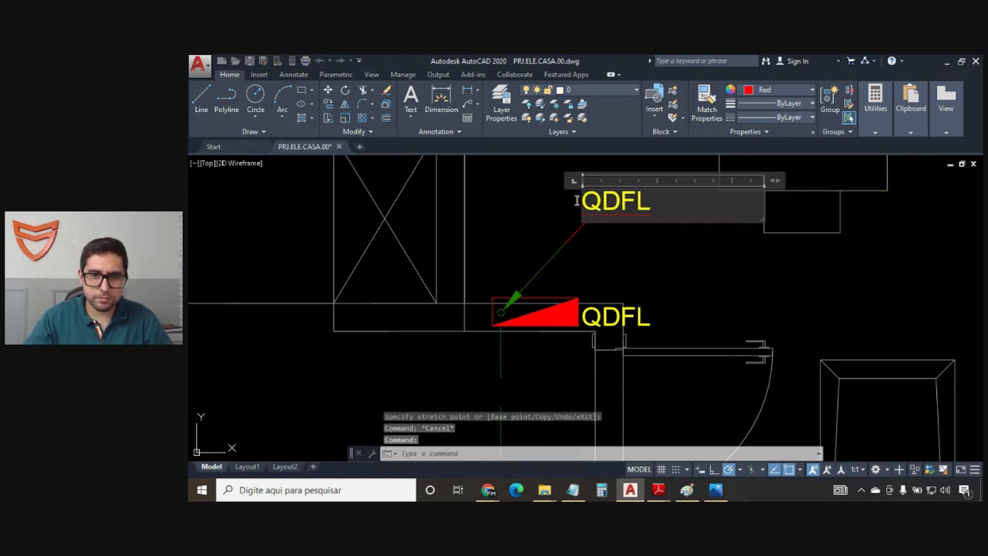
{"action": "left_click_drag", "start_coordinate": [576, 201], "coordinate": [659, 207]}
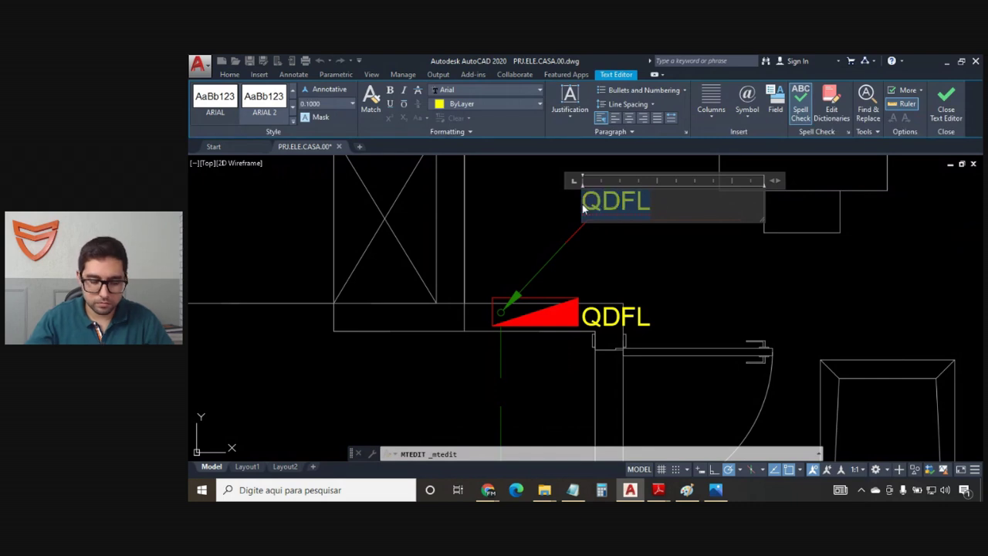
{"action": "type", "text": "Condutor de aterra"}
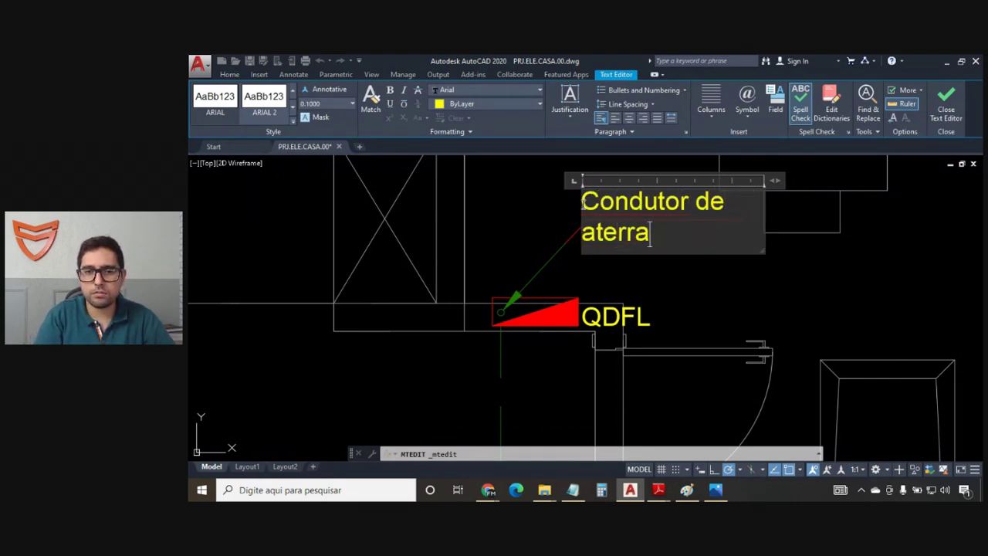
{"action": "type", "text": "mento vai até"}
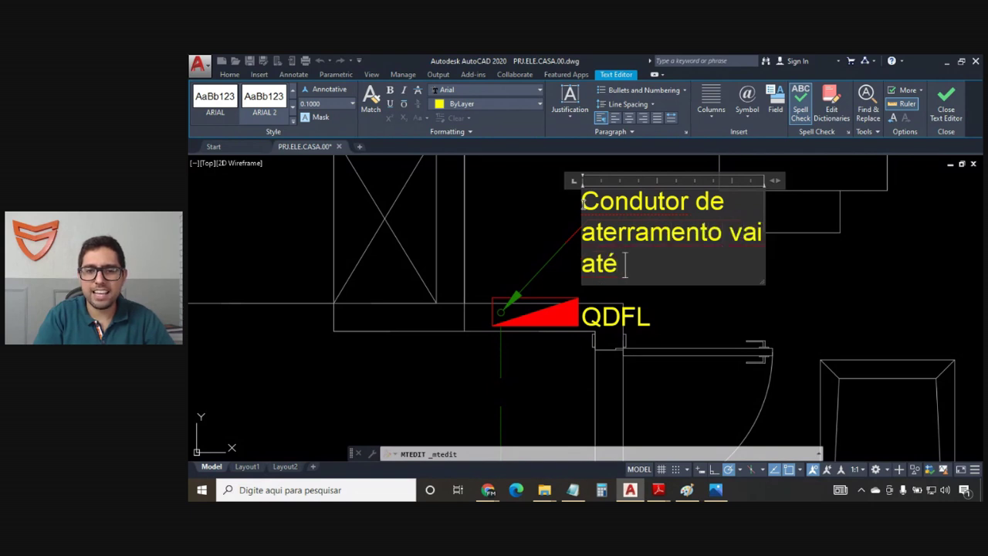
{"action": "type", "text": " as armaduras do c"}
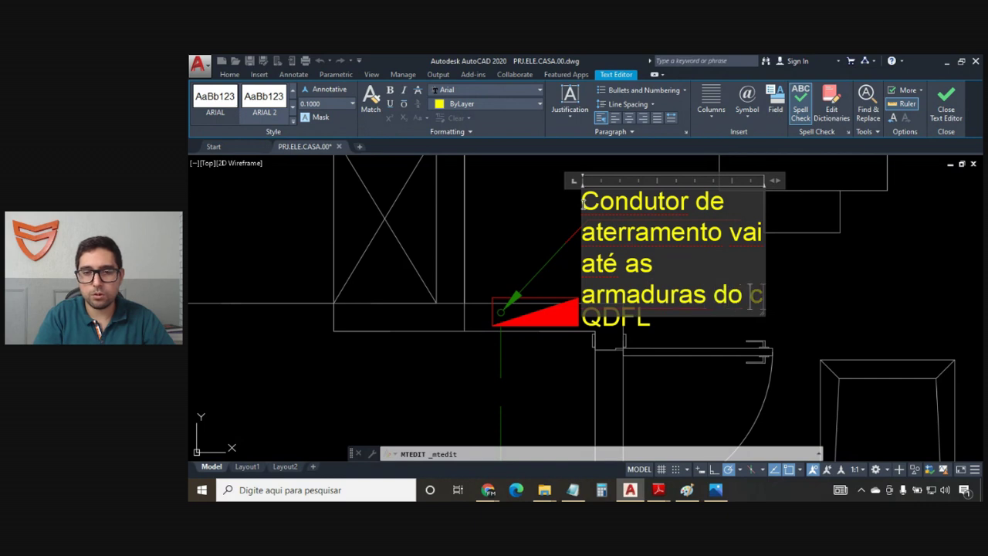
{"action": "type", "text": "oncreto"}
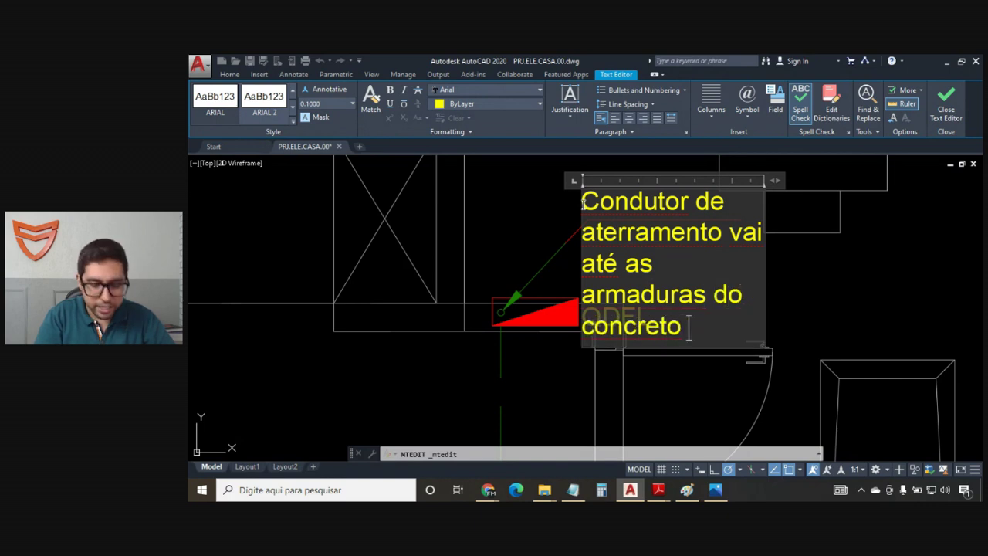
{"action": "type", "text": " (Ver de"}
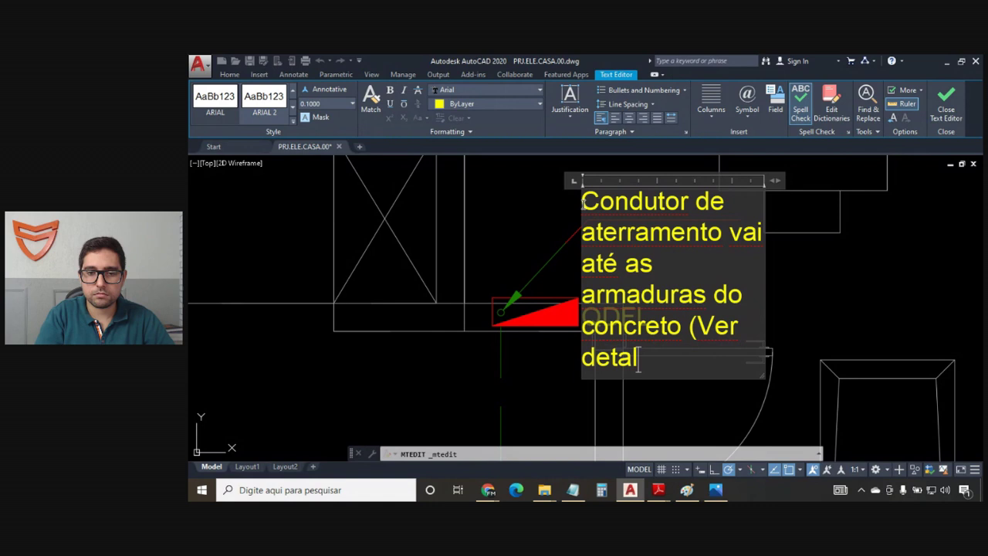
{"action": "type", "text": "talhe 01)"}
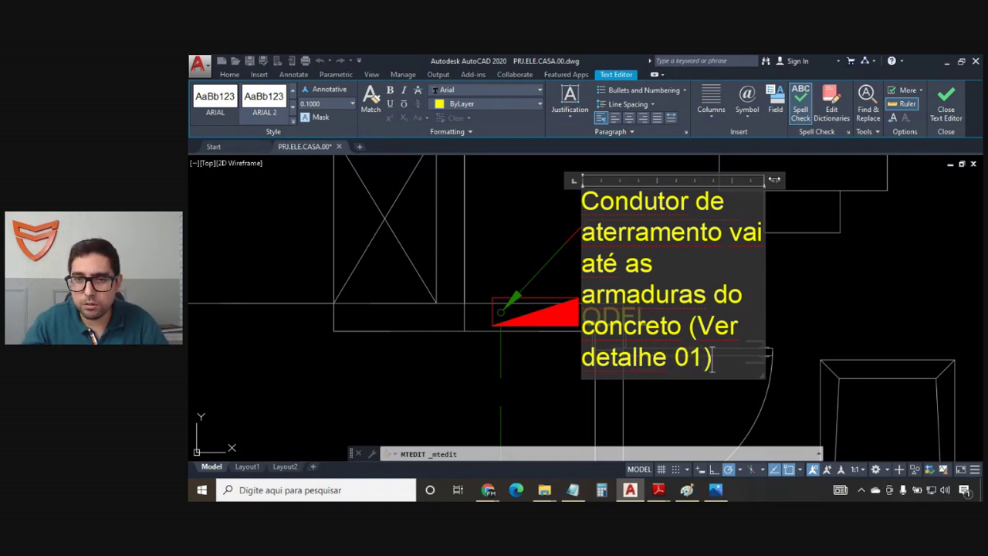
{"action": "left_click_drag", "start_coordinate": [775, 179], "coordinate": [905, 179]}
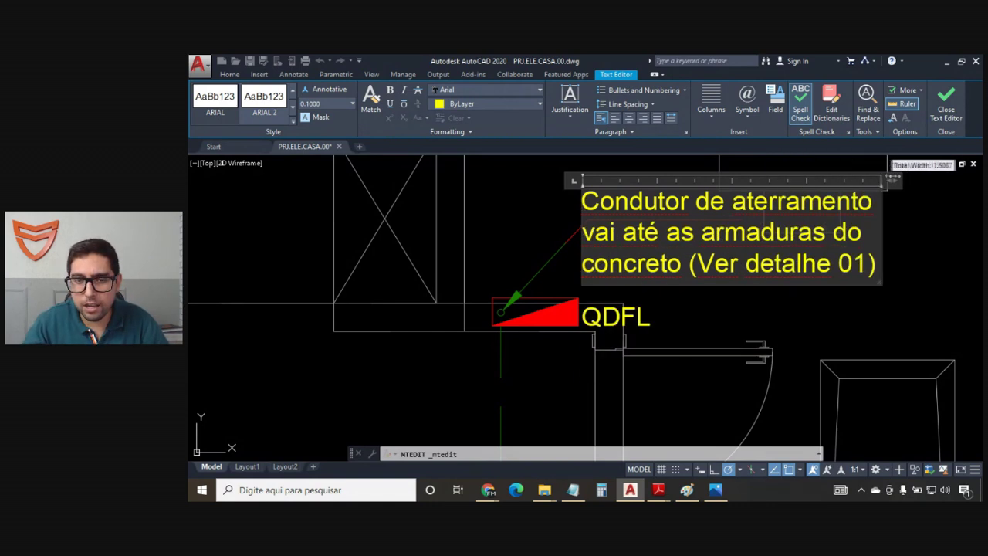
{"action": "left_click", "coordinate": [822, 327]}
Step: Stretch the horizontal end of the red leader rightward to the right edge of the grounding note
{"action": "middle_click_drag", "start_coordinate": [724, 241], "coordinate": [599, 253]}
{"action": "left_click", "coordinate": [617, 231]}
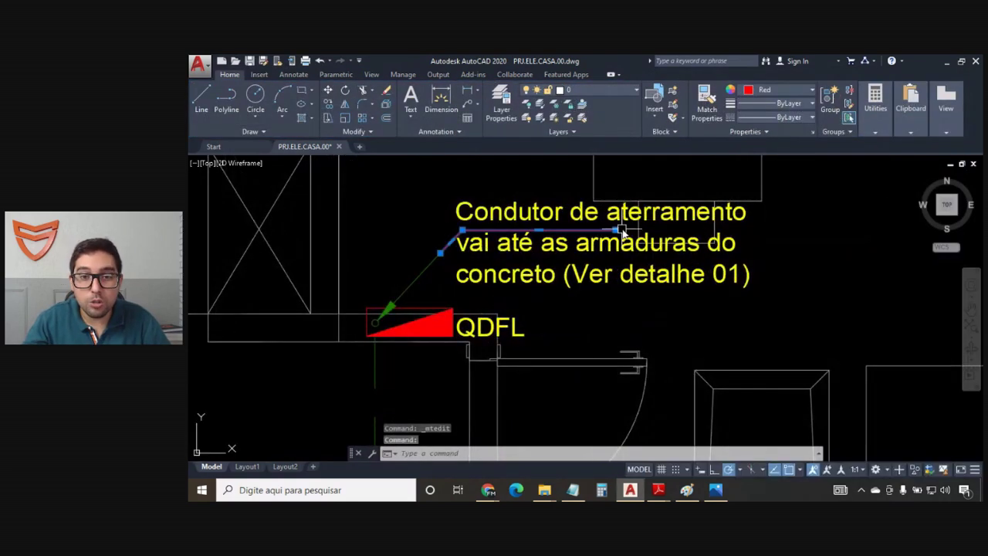
{"action": "left_click", "coordinate": [615, 231]}
{"action": "key", "text": "Escape"}
{"action": "key", "text": "Escape"}
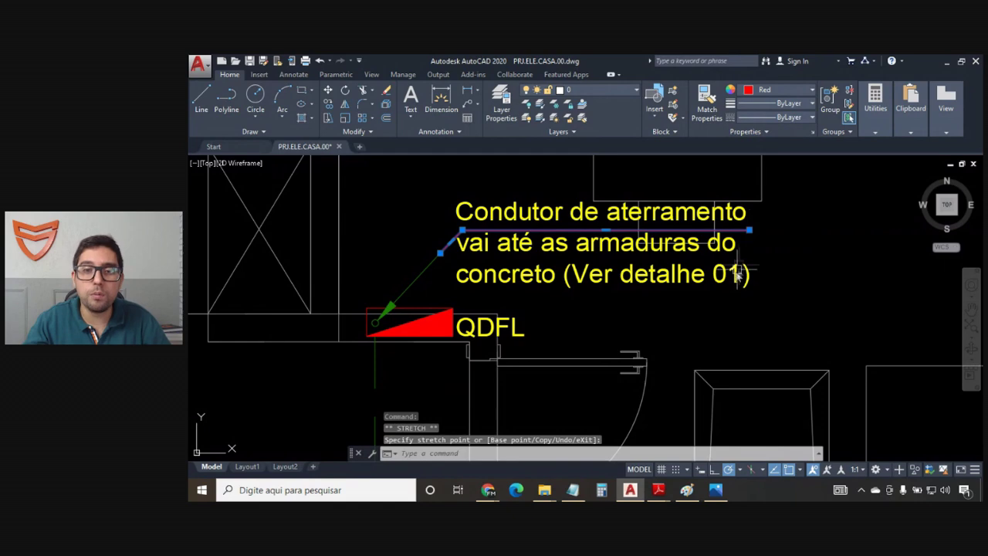
{"action": "key", "text": "Escape"}
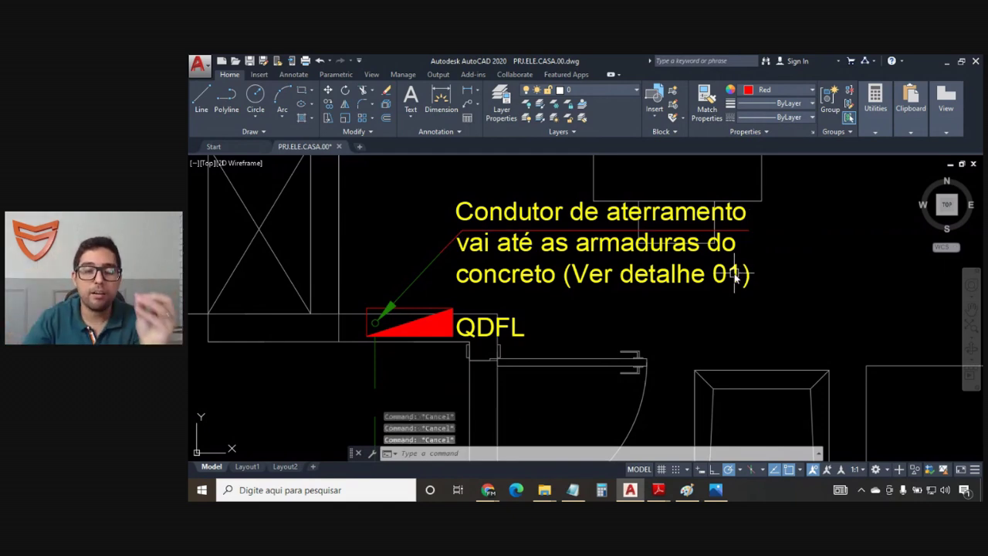
Step: Examine the grounding note and conductor symbol at the QDFL panel in relation to the surrounding rooms of the plan
{"action": "scroll", "coordinate": [736, 278], "scroll_direction": "down", "scroll_amount": 5}
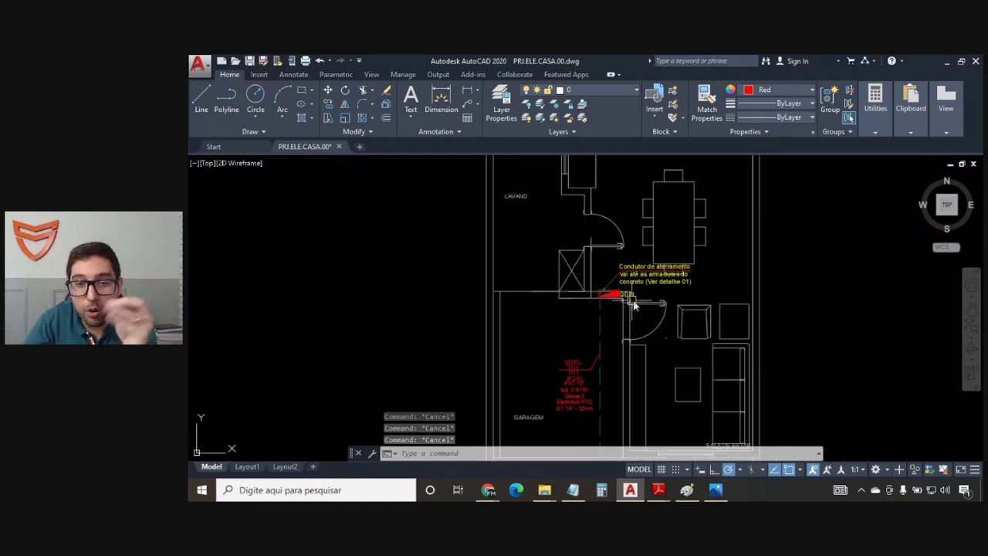
{"action": "scroll", "coordinate": [649, 289], "scroll_direction": "up", "scroll_amount": 5}
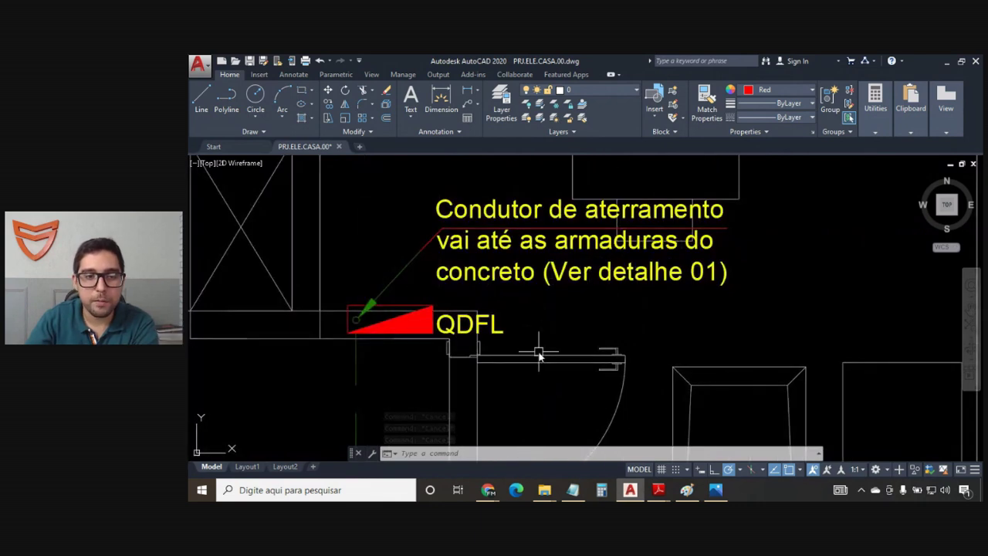
{"action": "middle_click_drag", "start_coordinate": [540, 355], "coordinate": [583, 330]}
{"action": "scroll", "coordinate": [536, 334], "scroll_direction": "down", "scroll_amount": 2}
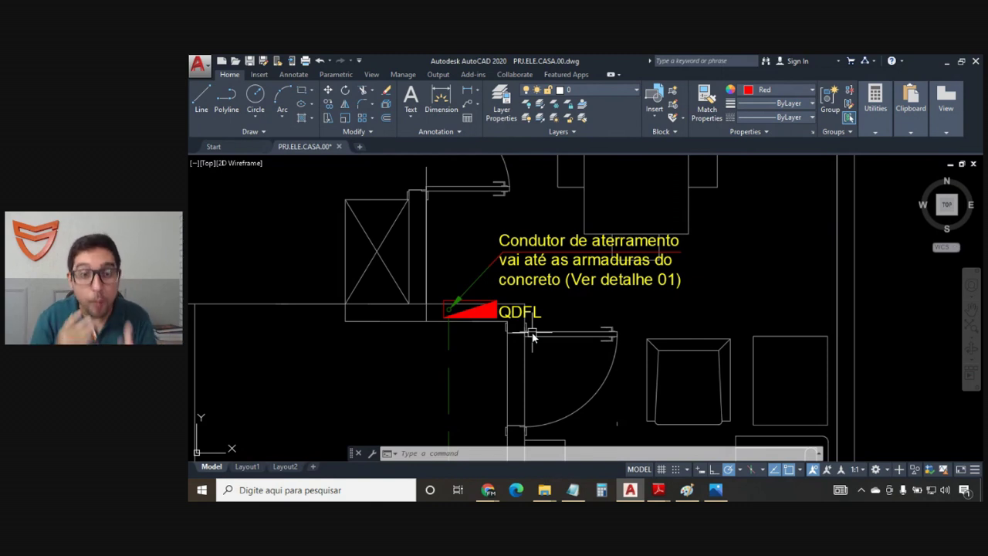
{"action": "scroll", "coordinate": [494, 324], "scroll_direction": "up", "scroll_amount": 2}
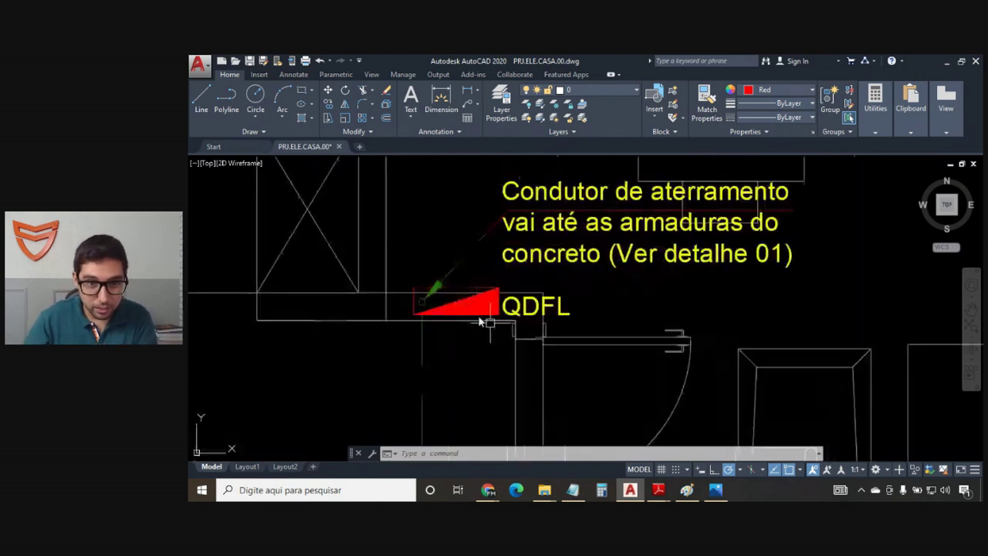
{"action": "mouse_move", "coordinate": [420, 306]}
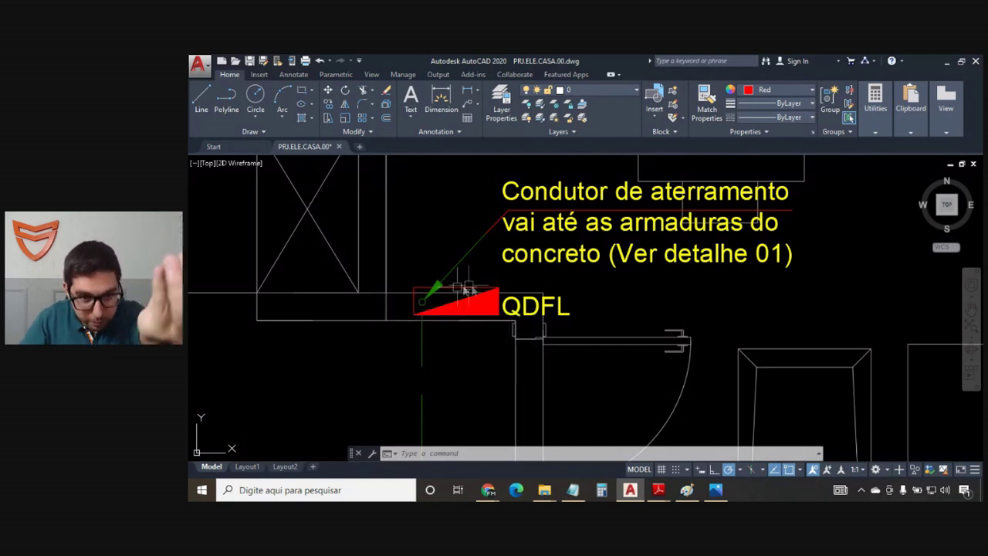
{"action": "scroll", "coordinate": [468, 290], "scroll_direction": "down", "scroll_amount": 5}
{"action": "middle_click_drag", "start_coordinate": [442, 215], "coordinate": [437, 409]}
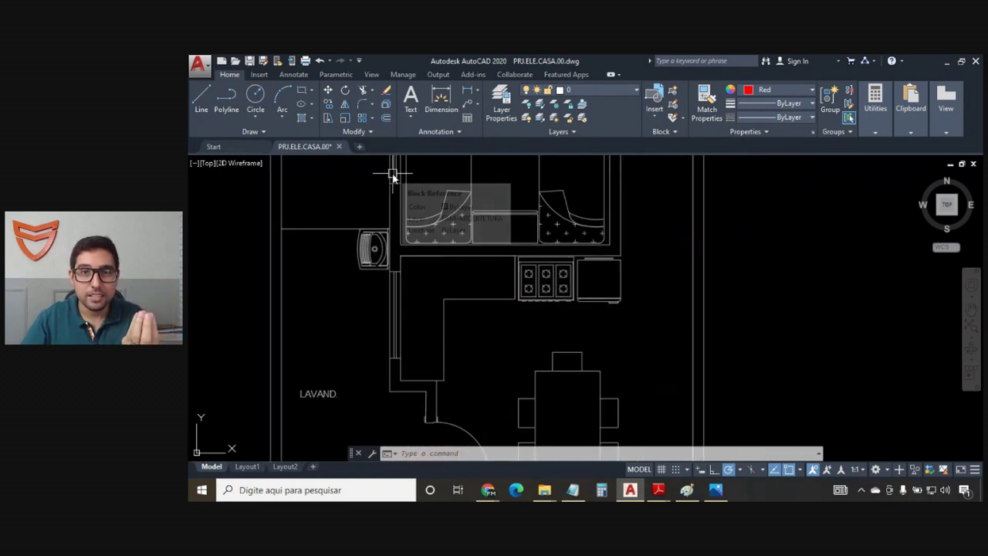
{"action": "scroll", "coordinate": [427, 270], "scroll_direction": "down", "scroll_amount": 2}
{"action": "scroll", "coordinate": [461, 305], "scroll_direction": "up", "scroll_amount": 5}
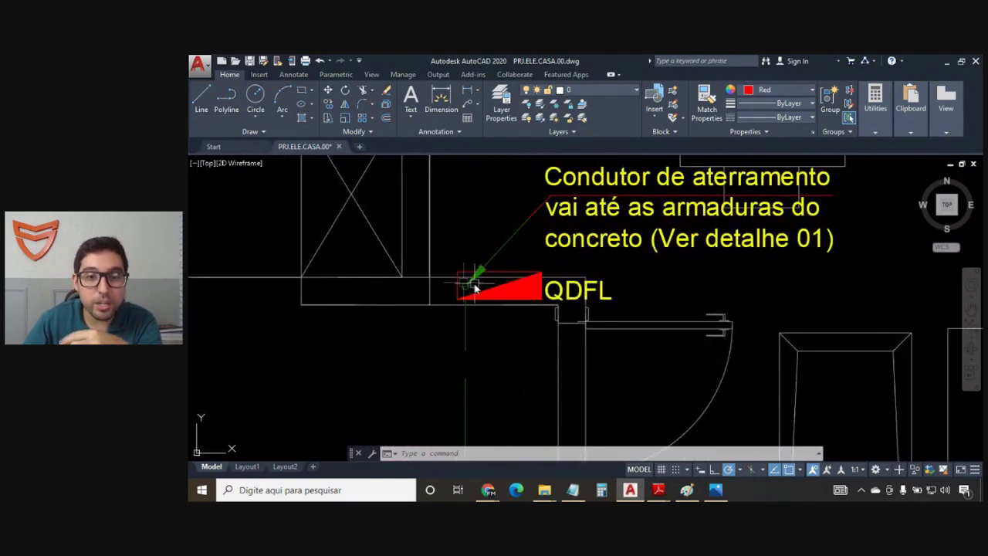
{"action": "scroll", "coordinate": [464, 286], "scroll_direction": "up", "scroll_amount": 2}
{"action": "scroll", "coordinate": [457, 290], "scroll_direction": "down", "scroll_amount": 2}
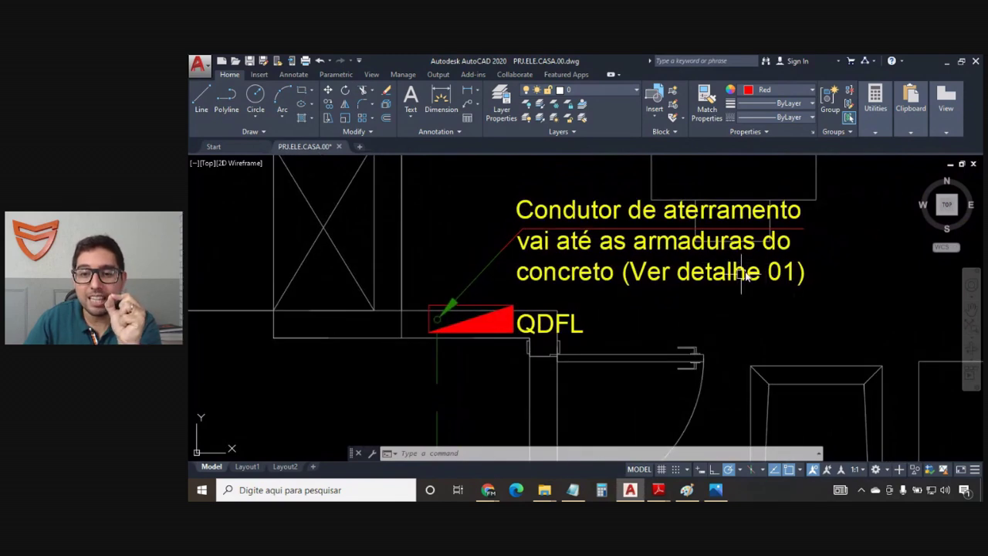
{"action": "scroll", "coordinate": [648, 282], "scroll_direction": "down", "scroll_amount": 2}
{"action": "scroll", "coordinate": [660, 280], "scroll_direction": "up", "scroll_amount": 2}
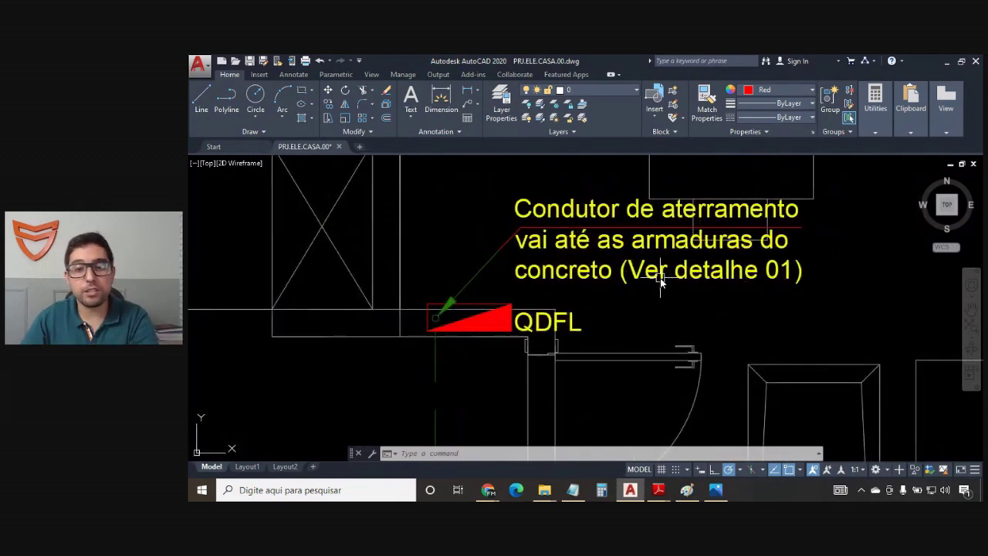
Step: Compare the sidewalk grounding layout at the meter panel with the annotated QDFL panel inside the house
{"action": "scroll", "coordinate": [559, 244], "scroll_direction": "down", "scroll_amount": 3}
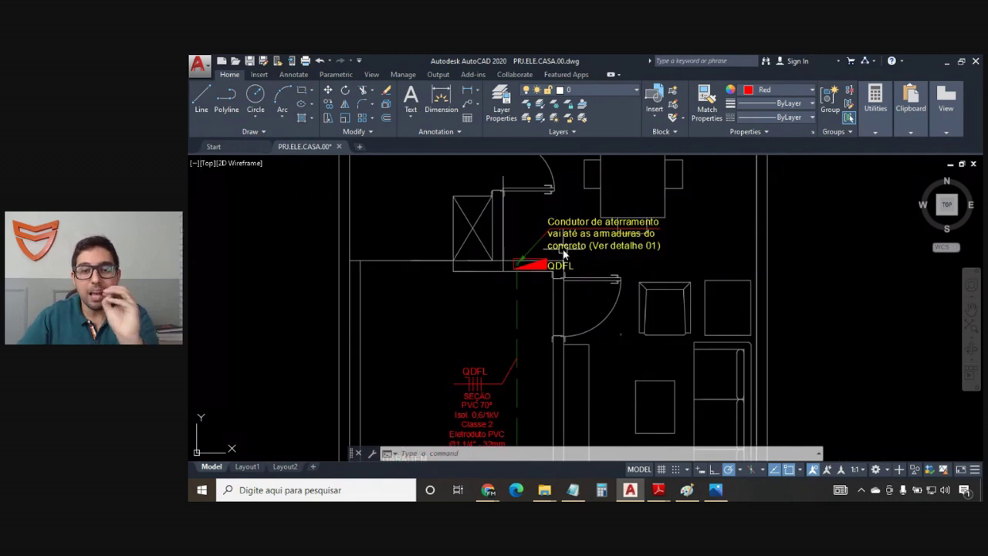
{"action": "scroll", "coordinate": [579, 240], "scroll_direction": "down", "scroll_amount": 2}
{"action": "scroll", "coordinate": [584, 235], "scroll_direction": "up", "scroll_amount": 2}
{"action": "scroll", "coordinate": [589, 267], "scroll_direction": "down", "scroll_amount": 3}
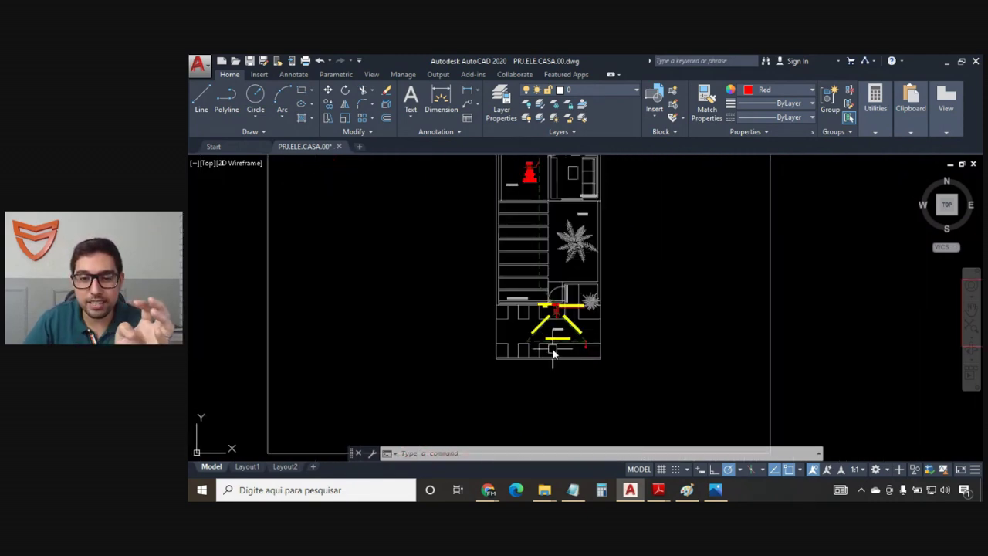
{"action": "scroll", "coordinate": [502, 294], "scroll_direction": "up", "scroll_amount": 3}
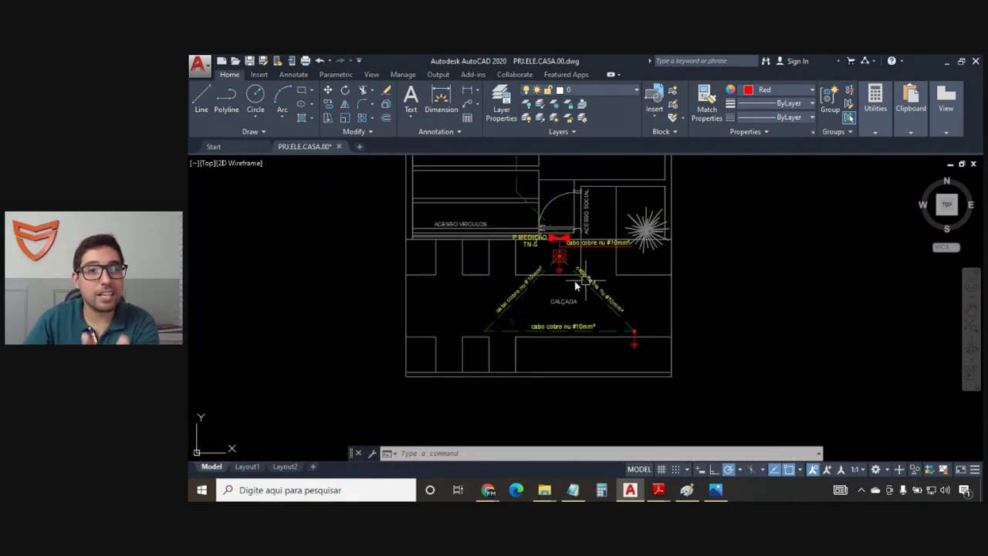
{"action": "scroll", "coordinate": [579, 289], "scroll_direction": "down", "scroll_amount": 4}
{"action": "scroll", "coordinate": [507, 233], "scroll_direction": "up", "scroll_amount": 4}
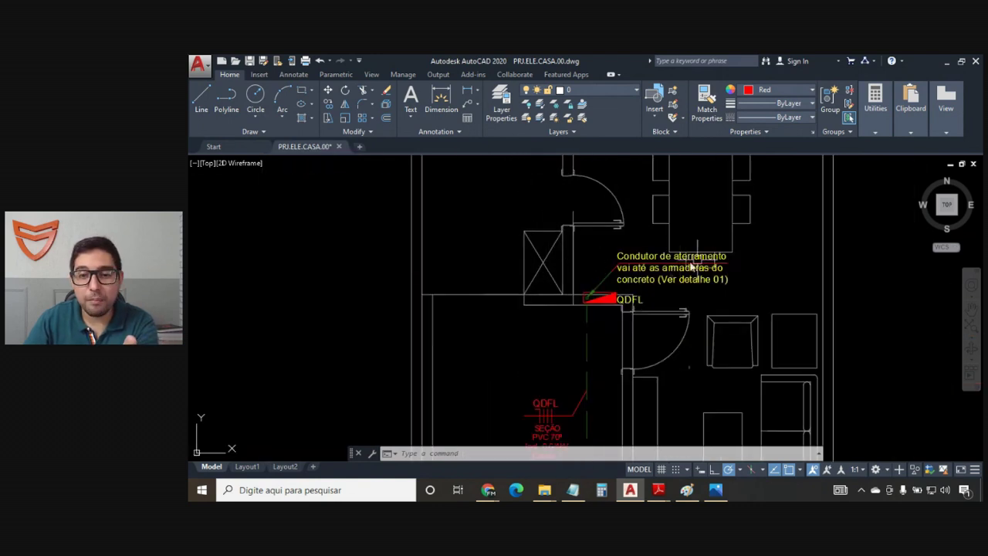
Step: Copy the grounding note horizontally about 2.66 units to the left of the original, into the area left of the QDFL panel
{"action": "scroll", "coordinate": [656, 292], "scroll_direction": "up", "scroll_amount": 2}
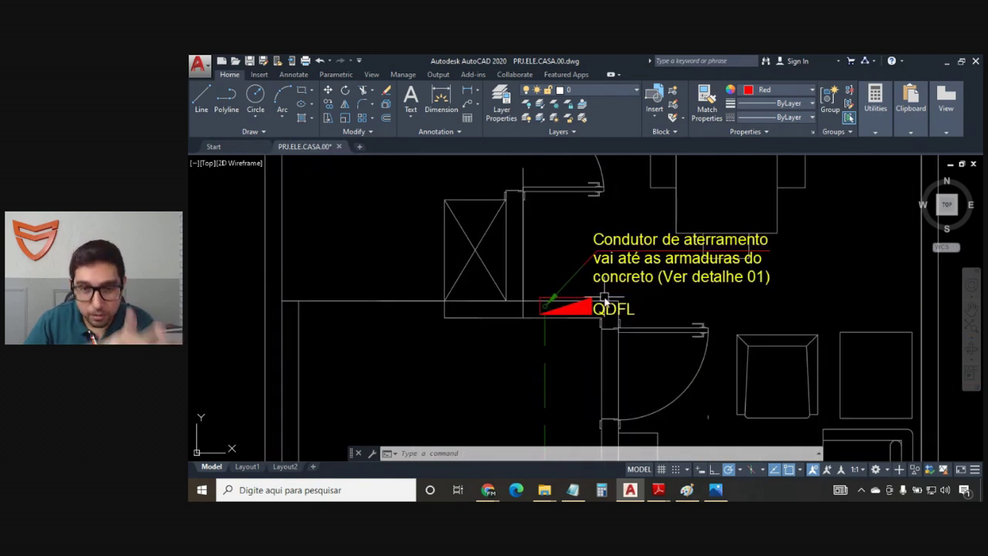
{"action": "left_click", "coordinate": [631, 281]}
{"action": "type", "text": "co"}
{"action": "key", "text": "Return"}
{"action": "left_click", "coordinate": [631, 281]}
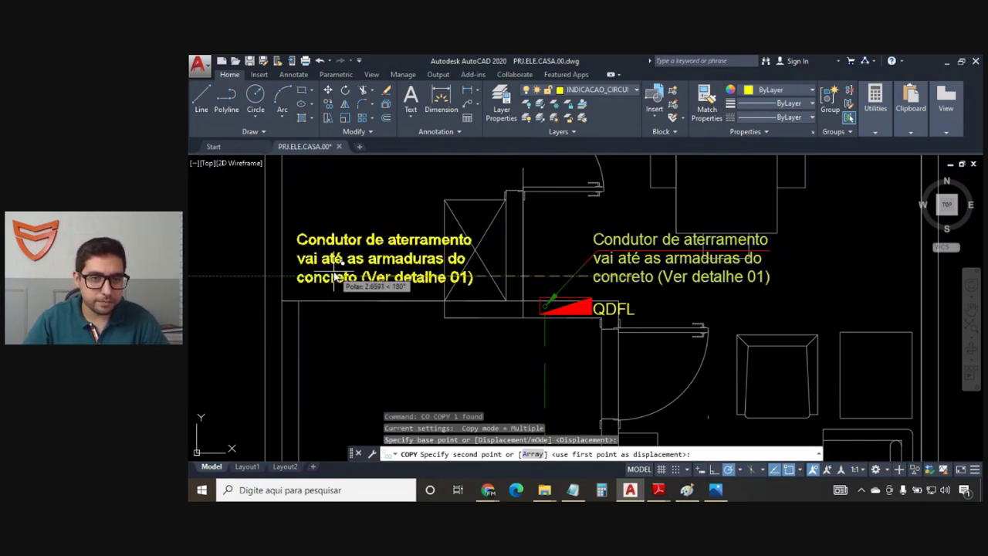
{"action": "left_click", "coordinate": [336, 270]}
{"action": "key", "text": "Return"}
Step: Replace the copied grounding note's text with "Nota: Conforme item 6.4.1.1.1 da NBR 5410:2004, será utilizado"
{"action": "double_click", "coordinate": [338, 266]}
{"action": "type", "text": "N"}
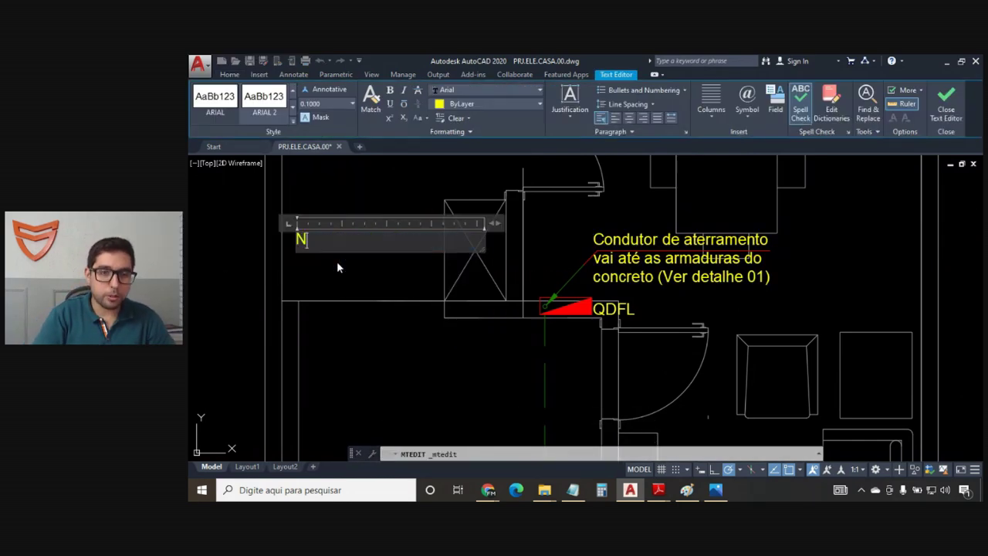
{"action": "type", "text": "ota: "}
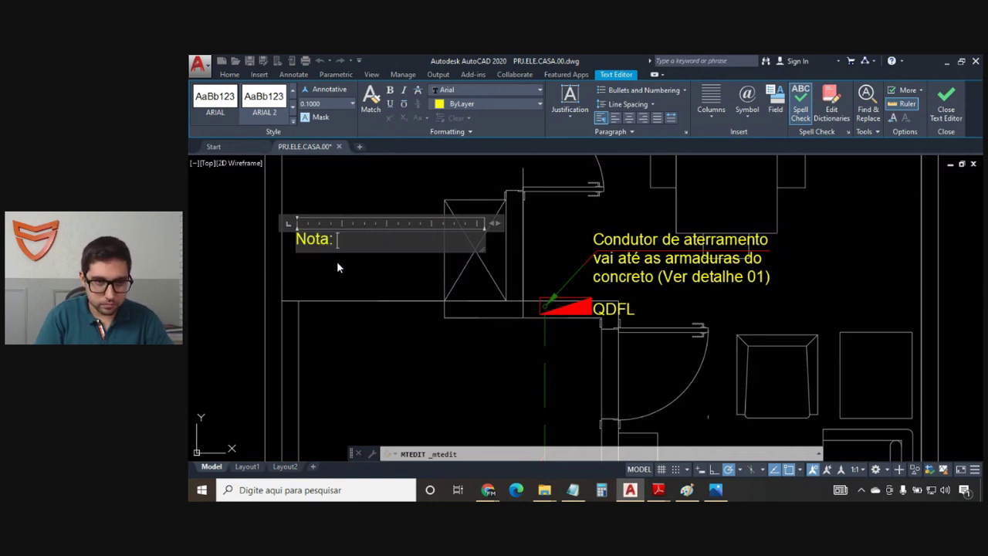
{"action": "type", "text": "Conforme item 6.4."}
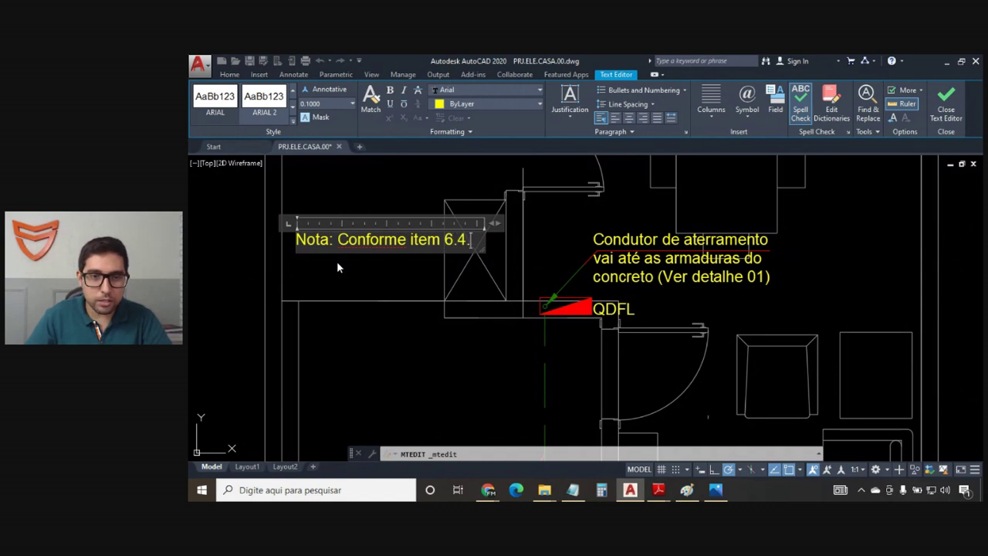
{"action": "type", "text": "1.1.1 da N"}
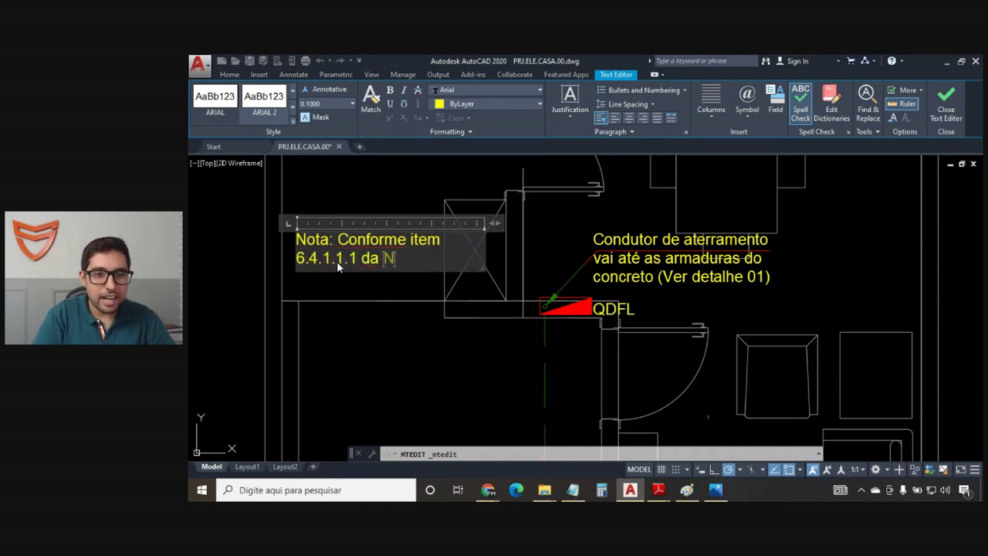
{"action": "type", "text": "BR 5410"}
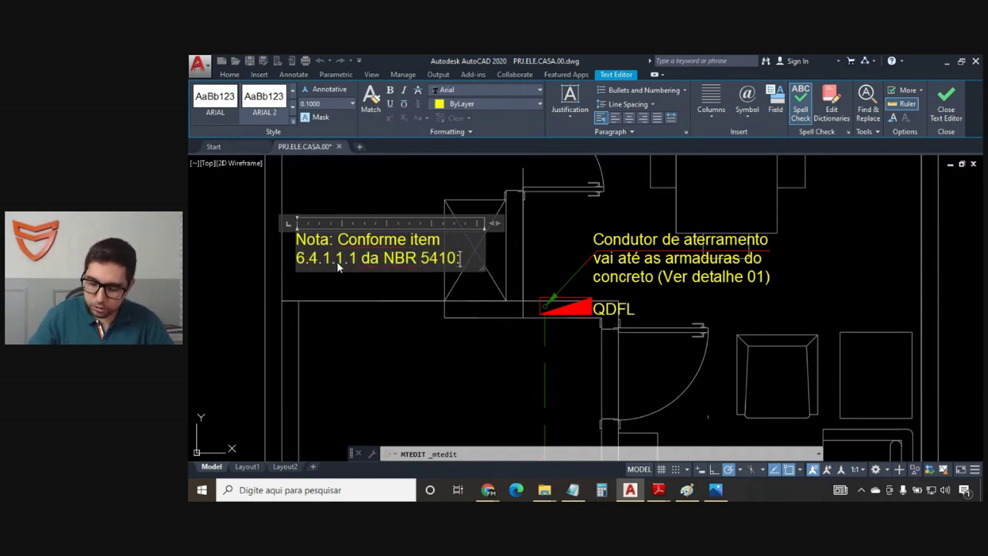
{"action": "type", "text": ":2004, ser"}
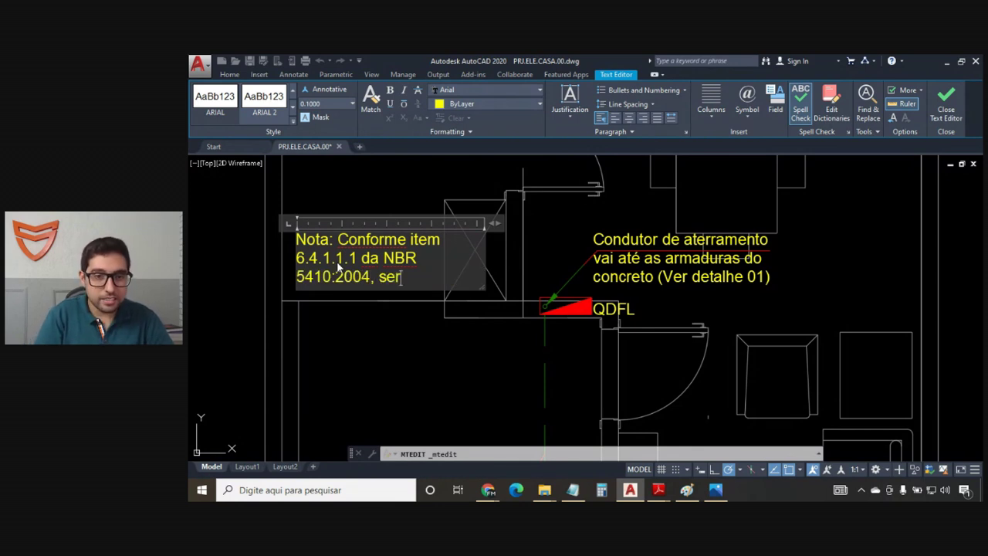
{"action": "type", "text": "á utilizado"}
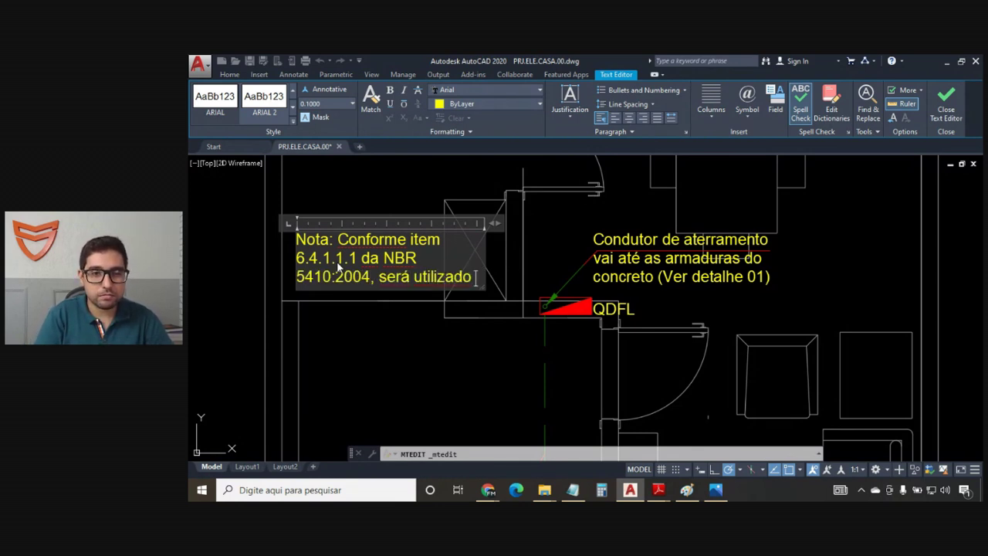
Step: Complete the note with "as armadura do concreto das fundações como eletrodo de aterramento, para verificação da conexão, ver detalhe 01)"
{"action": "type", "text": " as armadura do concret"}
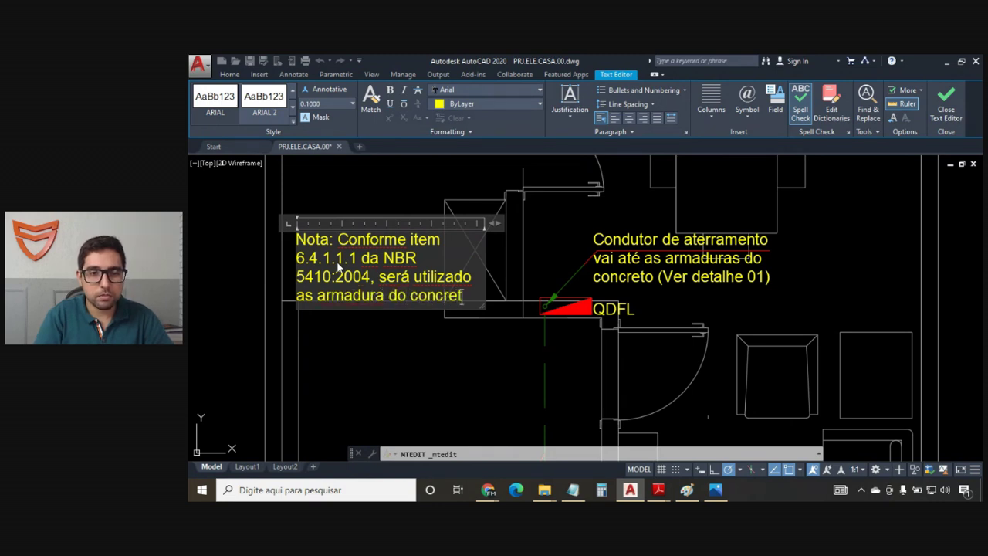
{"action": "type", "text": "o das fundações "}
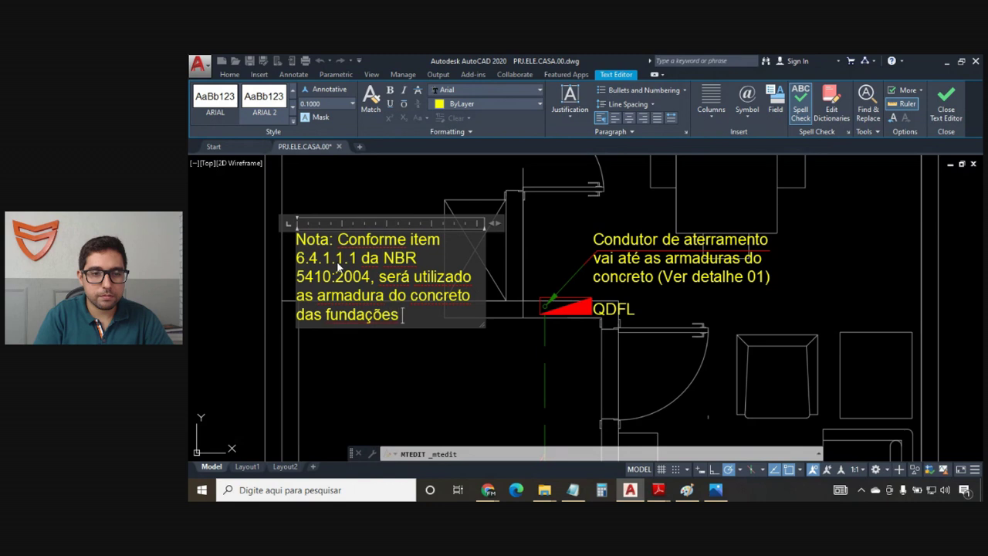
{"action": "type", "text": "como eletrodo de aterramento, pa"}
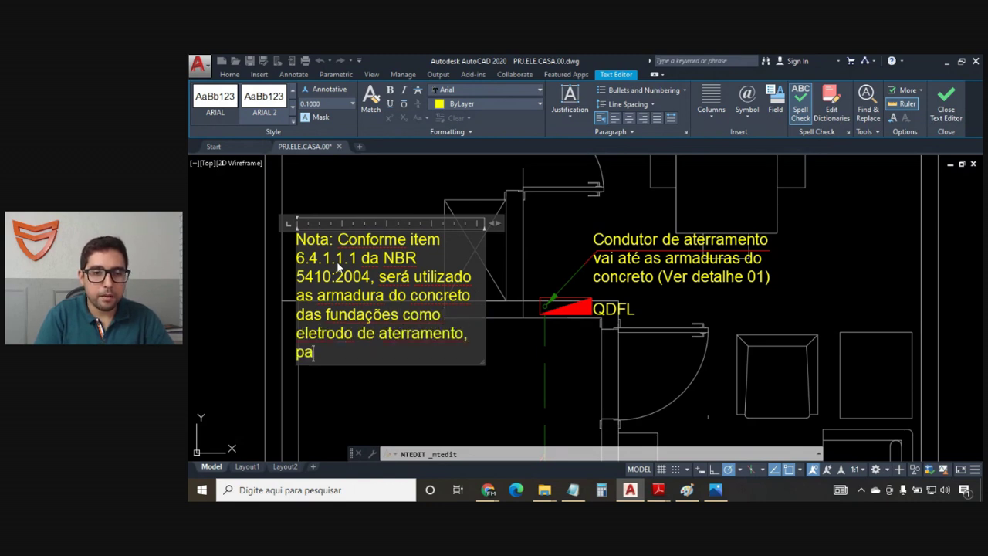
{"action": "type", "text": "ra veiricaific"}
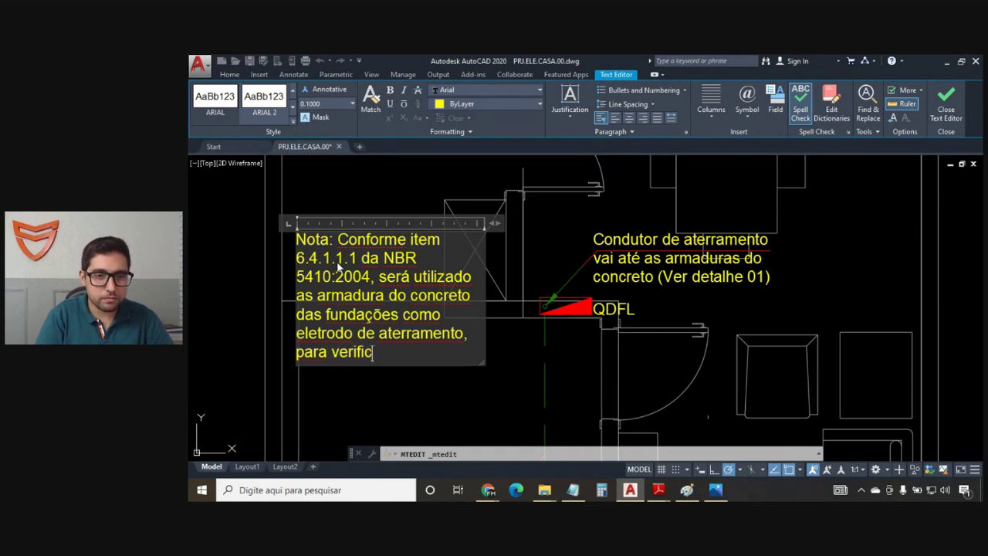
{"action": "type", "text": "ação da conexão, ve"}
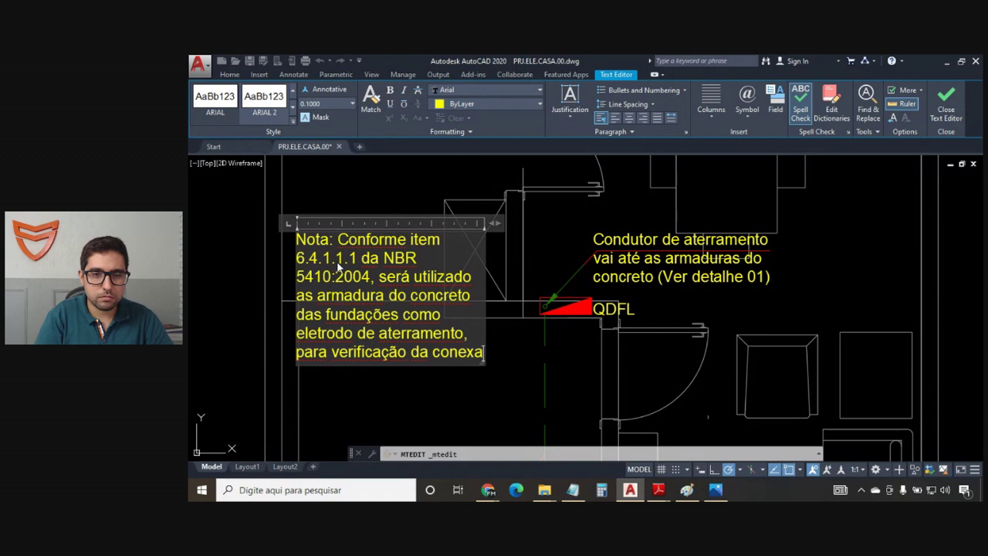
{"action": "type", "text": "r detalhe 01"}
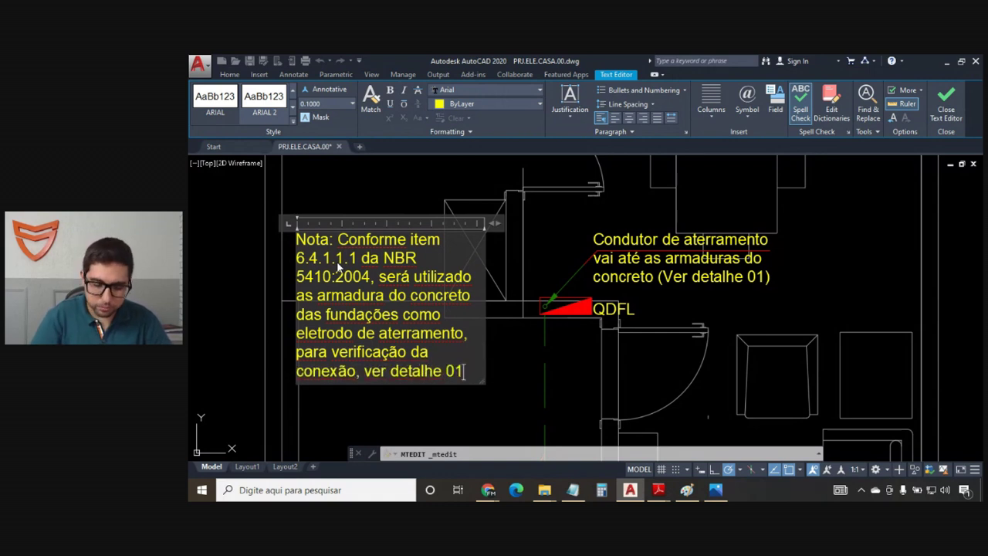
{"action": "type", "text": ")"}
{"action": "left_click", "coordinate": [491, 359]}
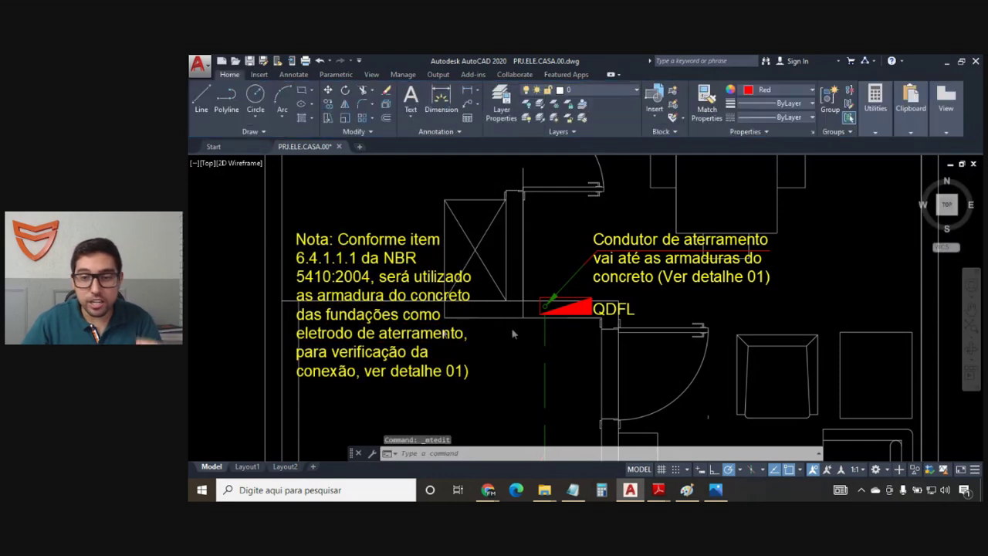
Step: Review the NBR 5410 excerpts and grounding detail beside the floor plan, and compare them with the notes at the QDFL panel
{"action": "scroll", "coordinate": [710, 325], "scroll_direction": "down", "scroll_amount": 3}
{"action": "scroll", "coordinate": [712, 324], "scroll_direction": "down", "scroll_amount": 10}
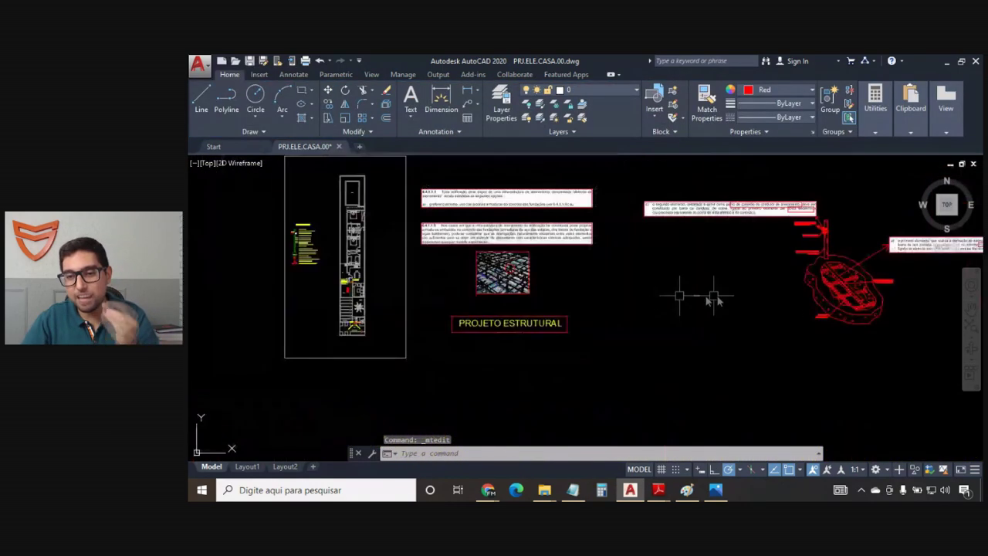
{"action": "mouse_move", "coordinate": [795, 286]}
{"action": "middle_mouse_down"}
{"action": "mouse_move", "coordinate": [542, 324]}
{"action": "mouse_move", "coordinate": [549, 307]}
{"action": "middle_mouse_up"}
{"action": "scroll", "coordinate": [549, 308], "scroll_direction": "down", "scroll_amount": 2}
{"action": "middle_click_drag", "start_coordinate": [581, 201], "coordinate": [560, 258]}
{"action": "scroll", "coordinate": [610, 194], "scroll_direction": "up", "scroll_amount": 4}
{"action": "scroll", "coordinate": [610, 193], "scroll_direction": "down", "scroll_amount": 5}
{"action": "middle_click_drag", "start_coordinate": [611, 194], "coordinate": [619, 168], "text": "shift"}
{"action": "scroll", "coordinate": [546, 244], "scroll_direction": "up", "scroll_amount": 2}
{"action": "middle_click_drag", "start_coordinate": [576, 286], "coordinate": [585, 317]}
{"action": "scroll", "coordinate": [569, 329], "scroll_direction": "down", "scroll_amount": 4}
{"action": "middle_click_drag", "start_coordinate": [438, 316], "coordinate": [552, 307]}
{"action": "scroll", "coordinate": [556, 310], "scroll_direction": "up", "scroll_amount": 6}
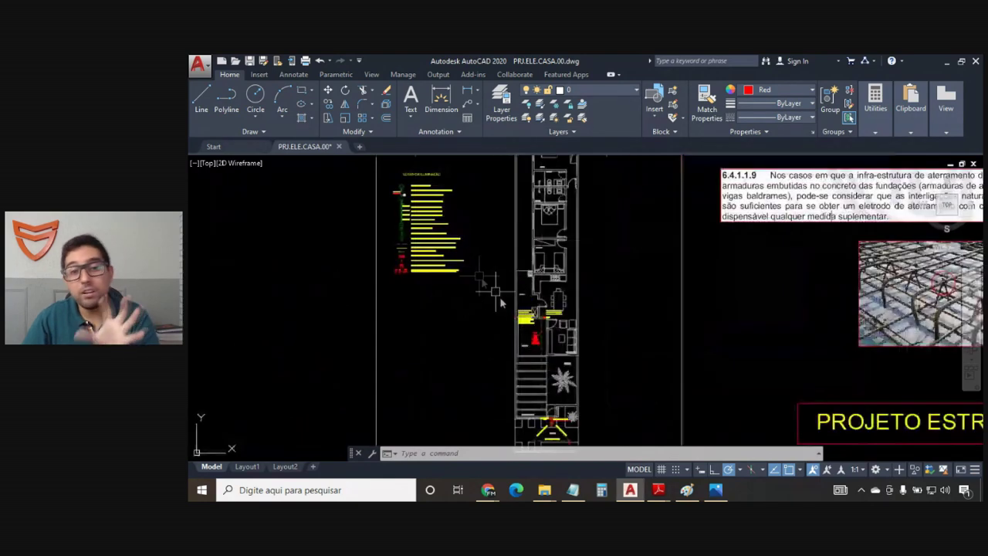
{"action": "scroll", "coordinate": [564, 317], "scroll_direction": "up", "scroll_amount": 5}
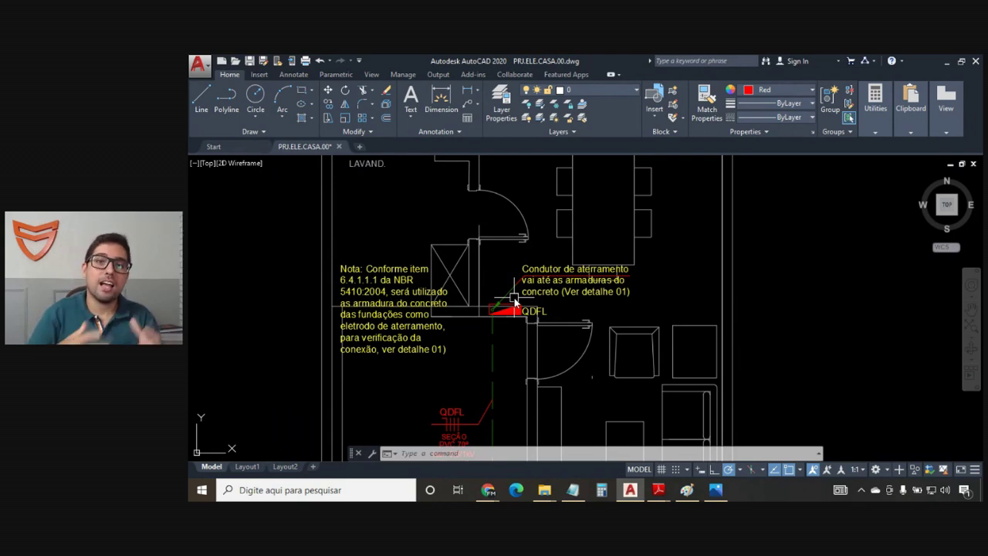
Step: Examine the red detail of the grounding conductor's connection to the foundation reinforcement
{"action": "scroll", "coordinate": [514, 299], "scroll_direction": "down", "scroll_amount": 2}
{"action": "scroll", "coordinate": [388, 285], "scroll_direction": "down", "scroll_amount": 6}
{"action": "middle_click_drag", "start_coordinate": [888, 329], "coordinate": [359, 266]}
{"action": "scroll", "coordinate": [540, 271], "scroll_direction": "down", "scroll_amount": 4}
{"action": "middle_click_drag", "start_coordinate": [717, 264], "coordinate": [529, 292]}
{"action": "scroll", "coordinate": [615, 275], "scroll_direction": "up", "scroll_amount": 4}
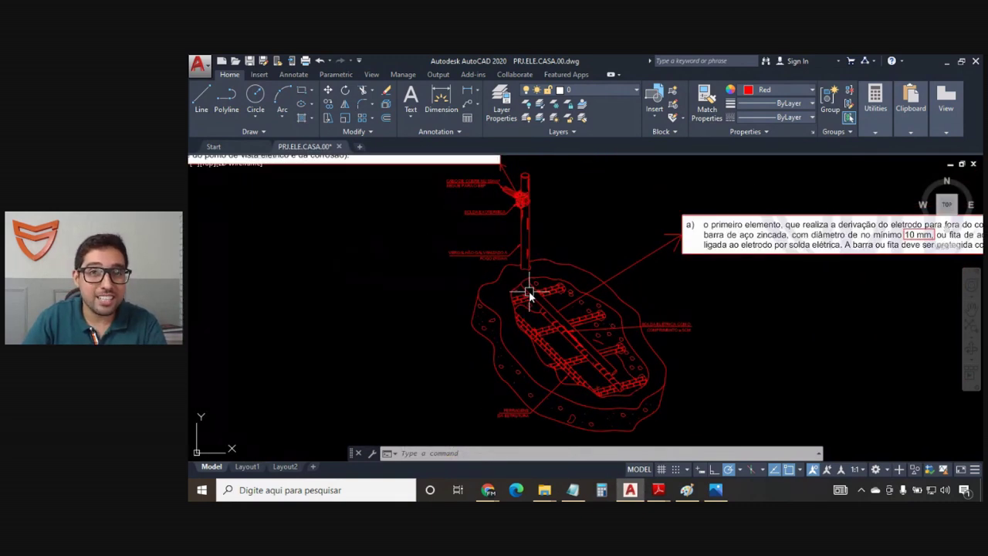